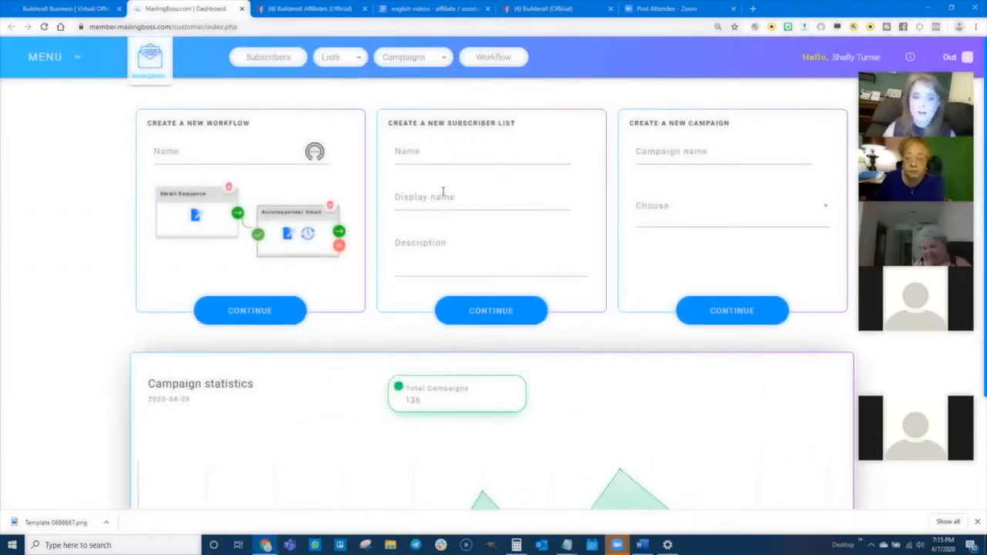
# Open the list of saved email templates and look through the available designs.
pyautogui.click(50, 55)
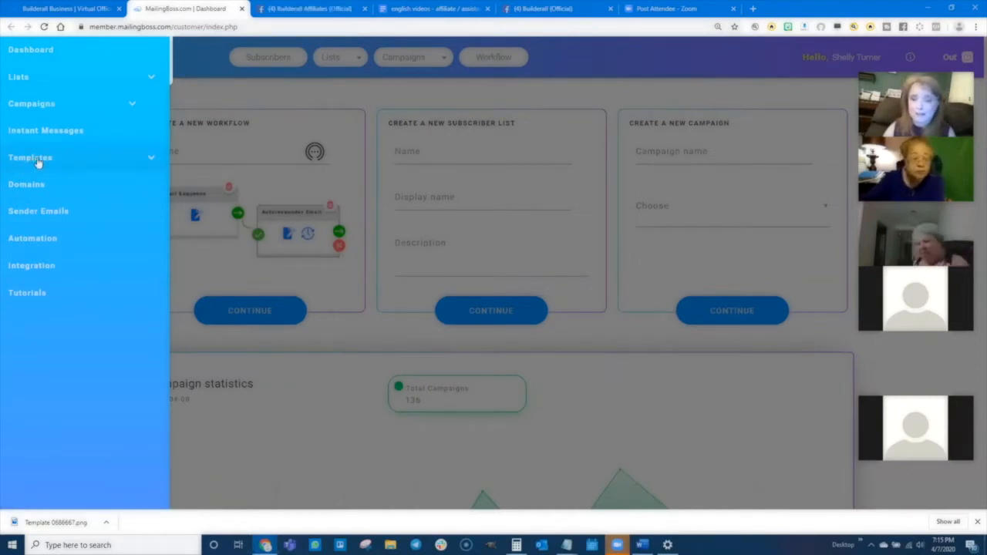
pyautogui.click(36, 160)
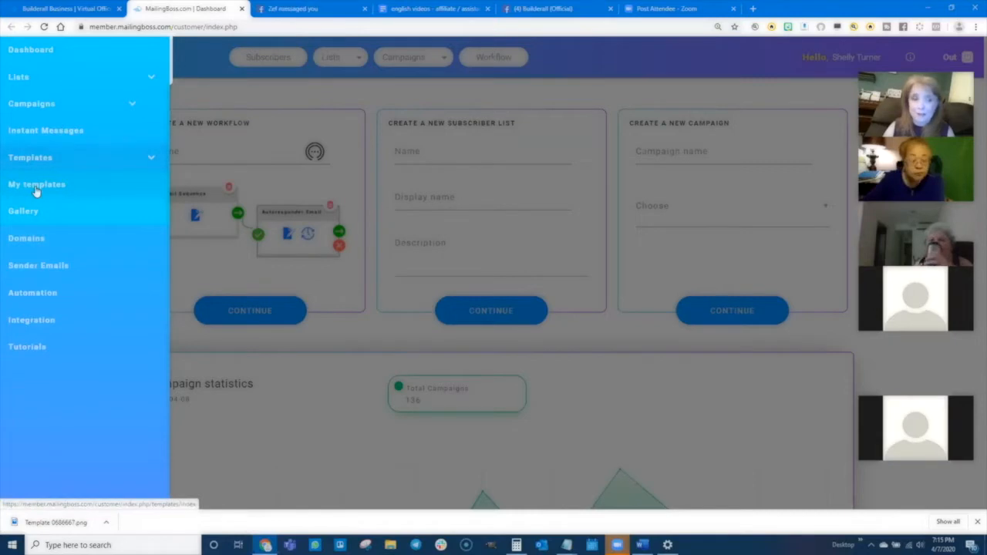
pyautogui.click(35, 187)
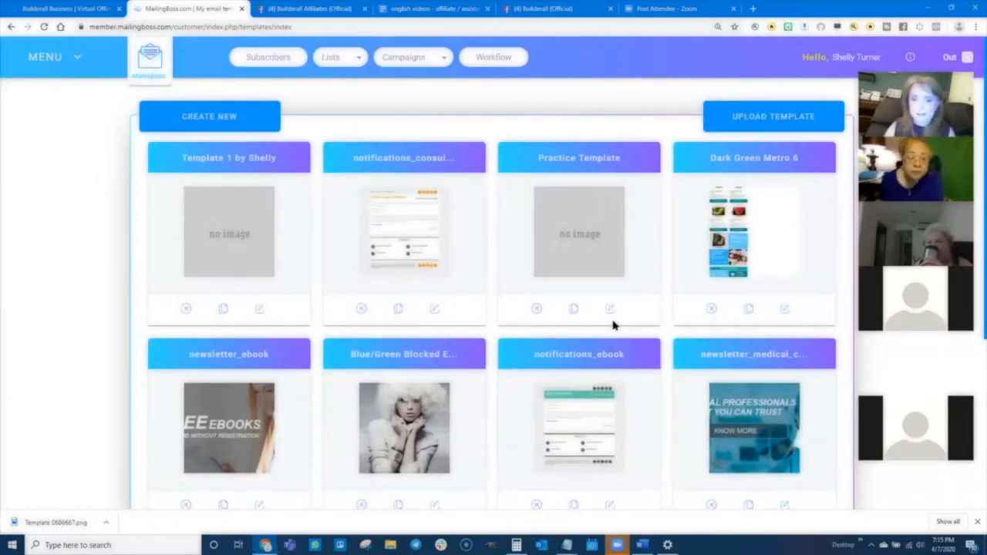
pyautogui.scroll(-3, 594, 381)
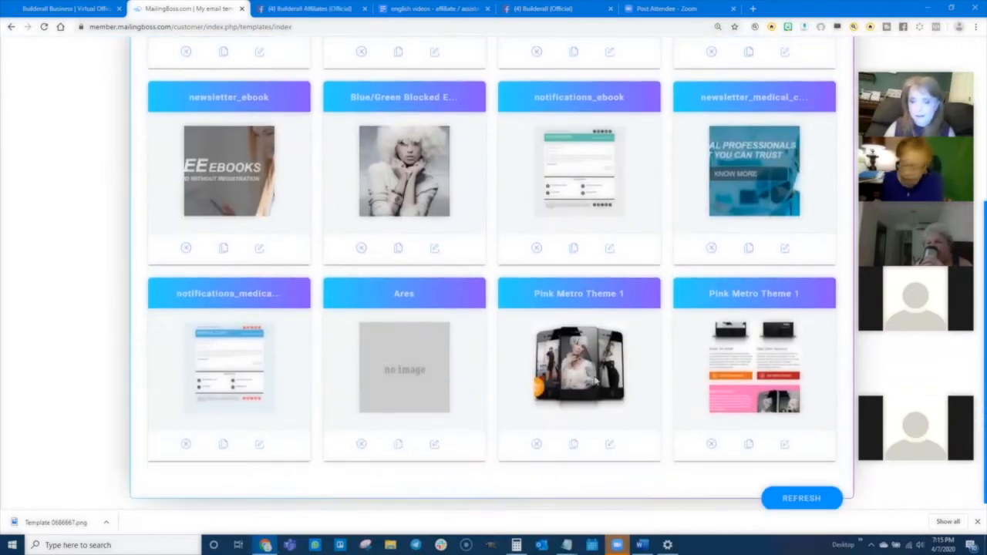
pyautogui.scroll(4, 594, 381)
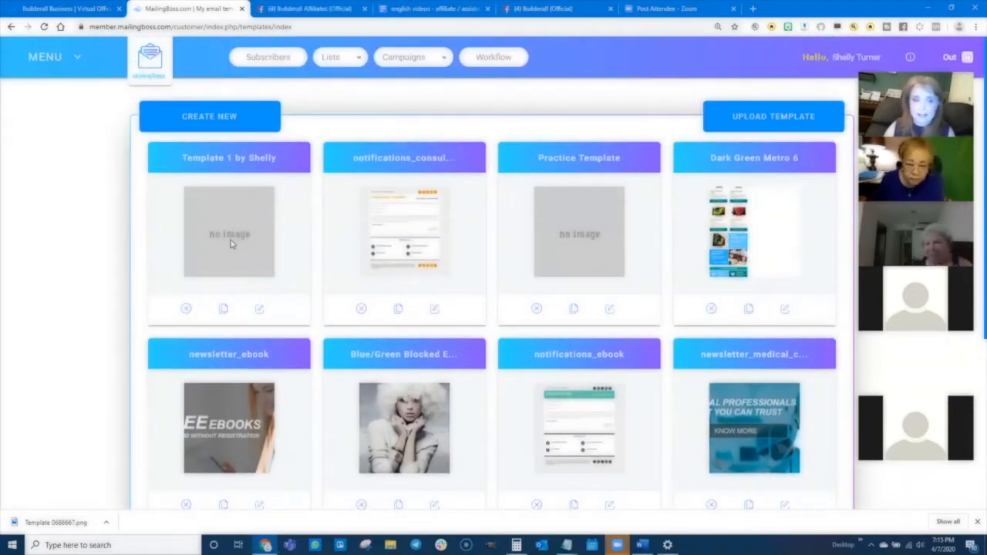
# Open the first saved template for editing and examine its content blocks and the available content tools.
pyautogui.click(260, 310)
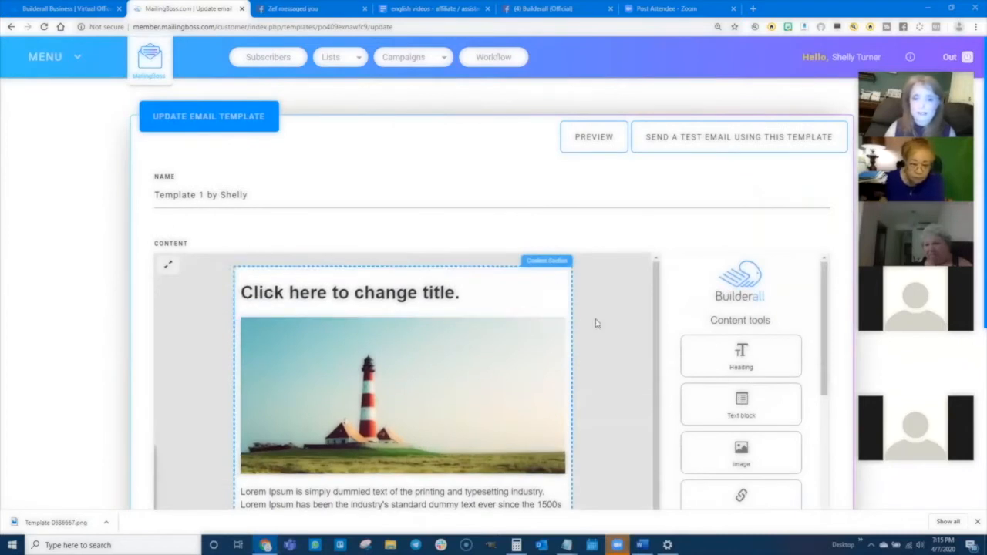
pyautogui.scroll(-2, 709, 385)
pyautogui.scroll(-2, 501, 367)
pyautogui.scroll(2, 423, 356)
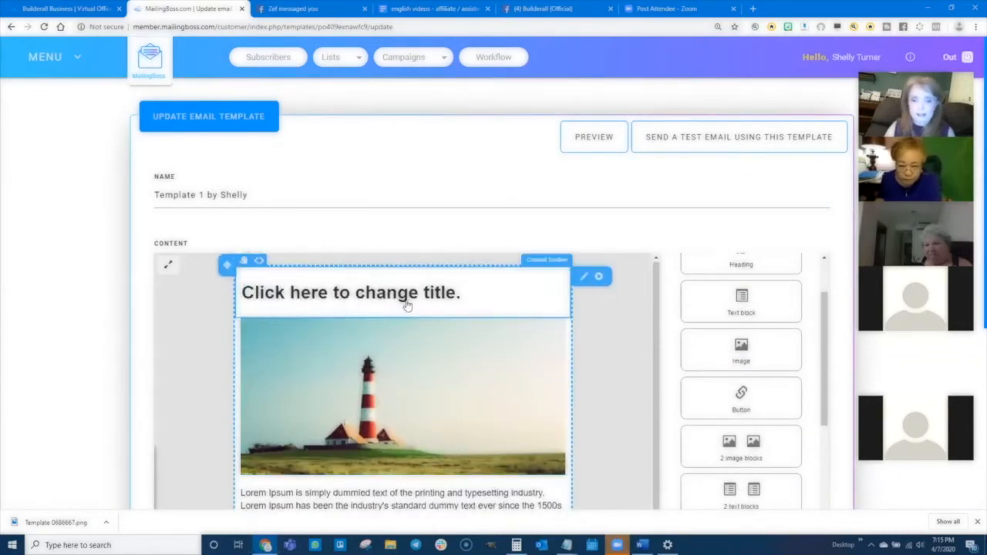
pyautogui.scroll(-2, 841, 403)
pyautogui.scroll(-1, 841, 402)
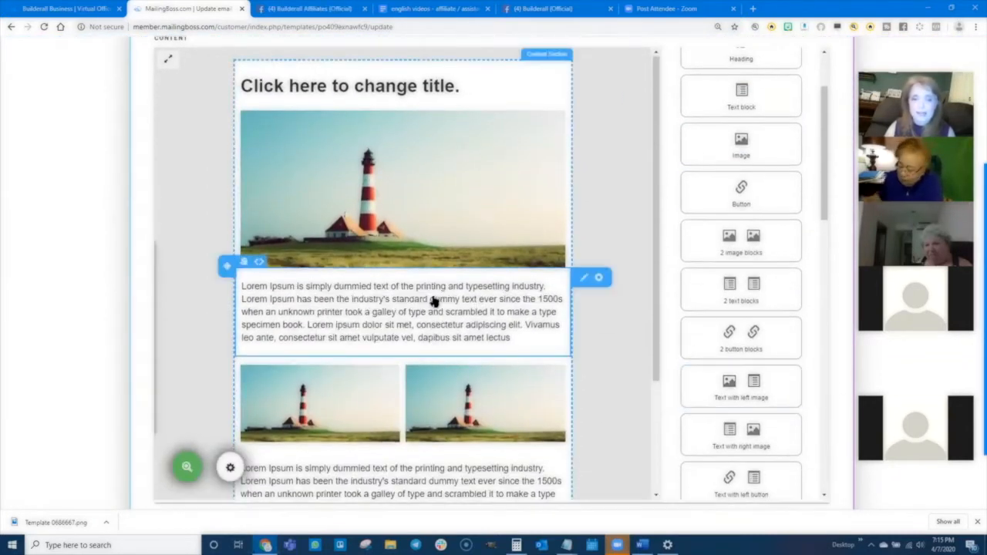
pyautogui.scroll(-2, 404, 490)
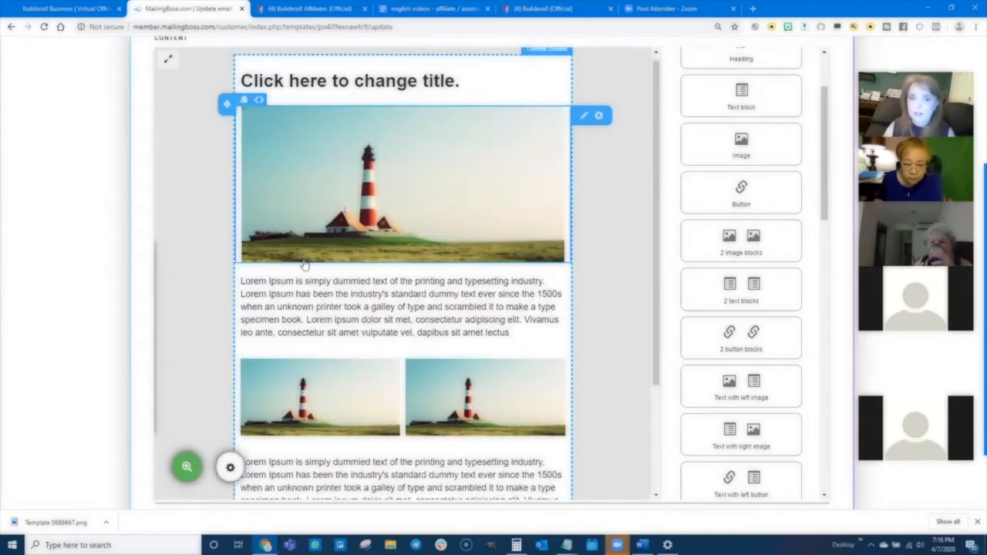
pyautogui.scroll(2, 333, 165)
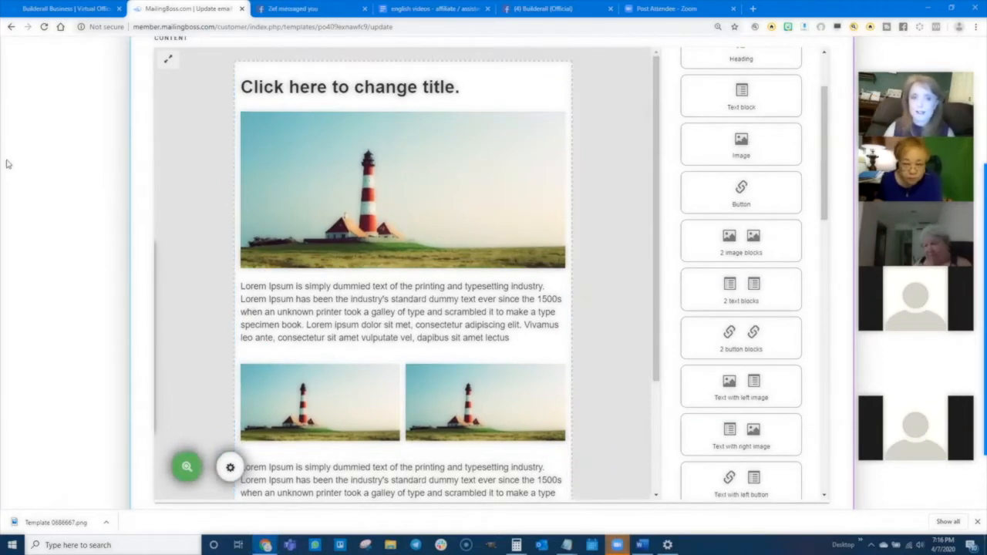
pyautogui.scroll(3, 39, 131)
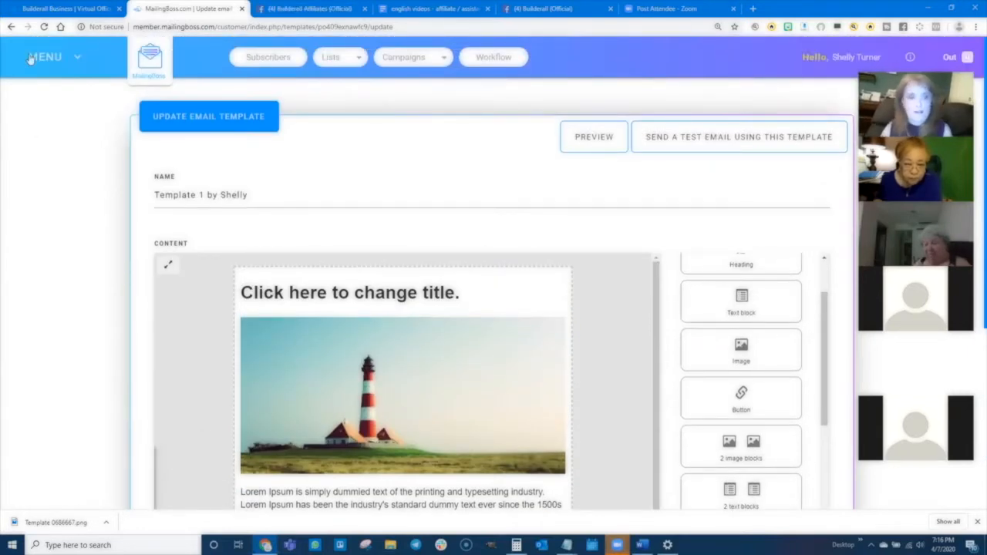
# Return to the saved email templates and open the notifications_consulting template for editing.
pyautogui.click(37, 59)
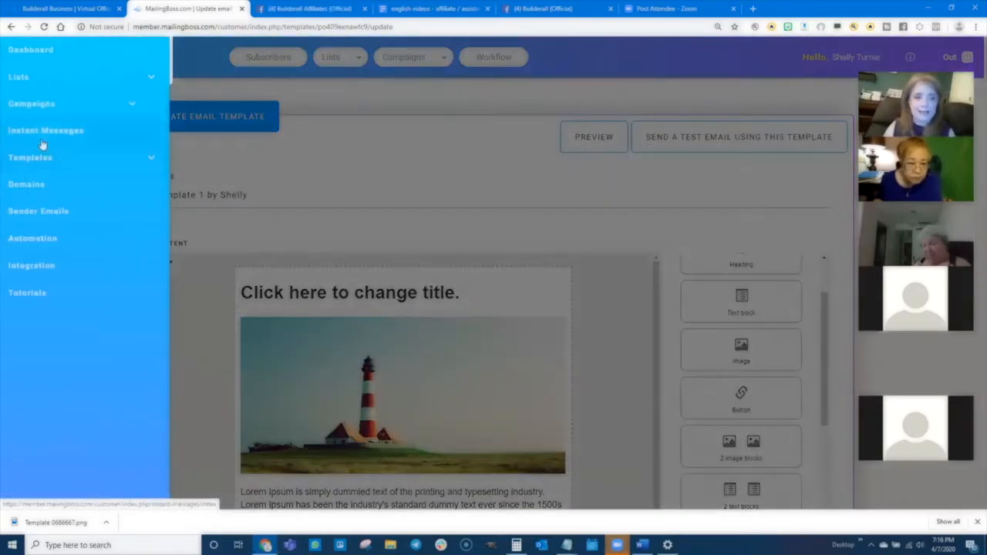
pyautogui.click(35, 158)
pyautogui.click(33, 187)
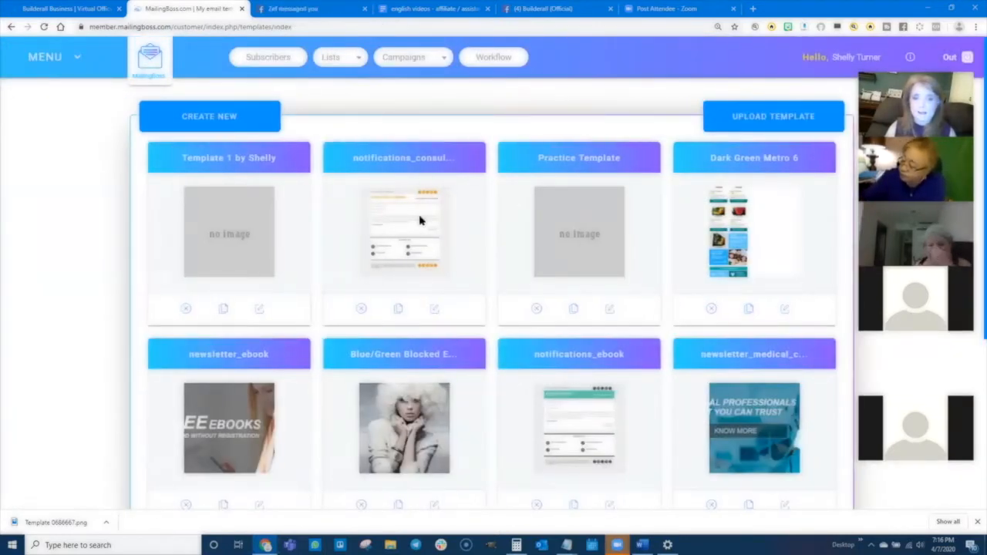
pyautogui.click(435, 311)
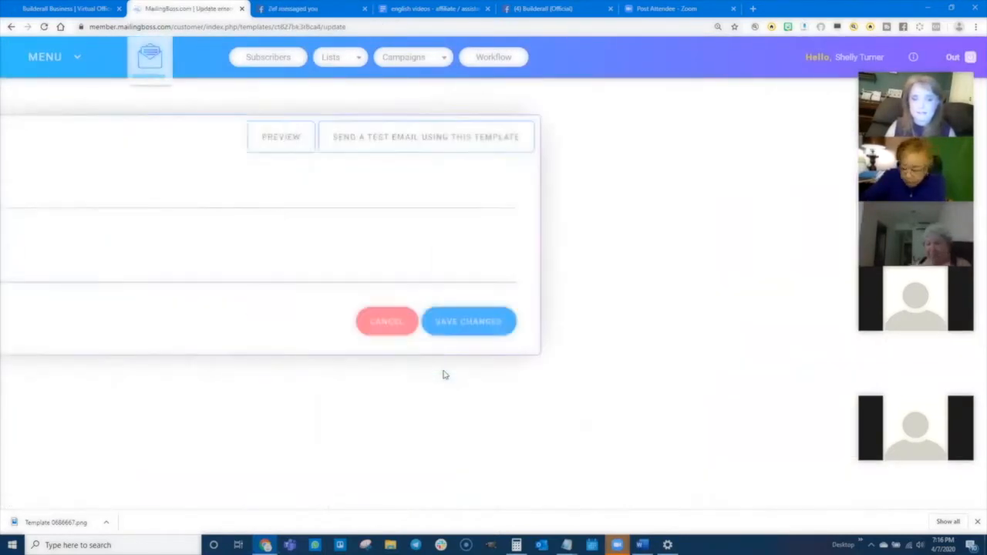
# Examine the consulting template's editable parts, including the social icons, company heading, body text, contact section and formatting tools.
pyautogui.scroll(-3, 81, 358)
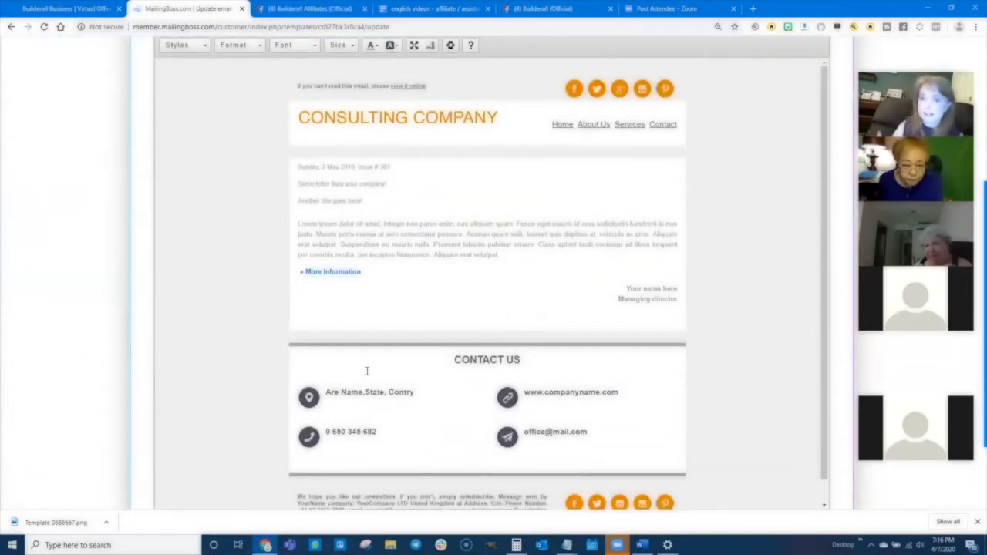
pyautogui.click(574, 89)
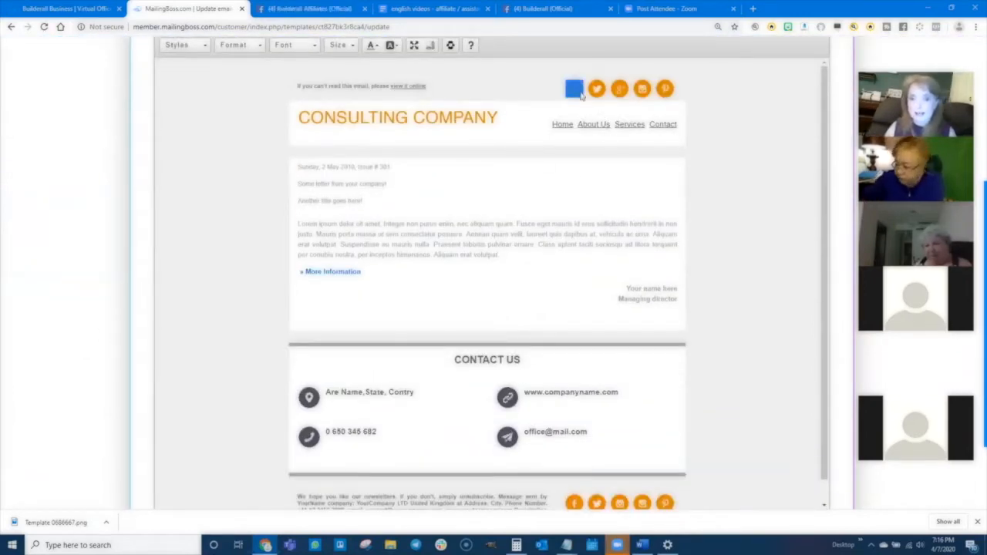
pyautogui.click(379, 117)
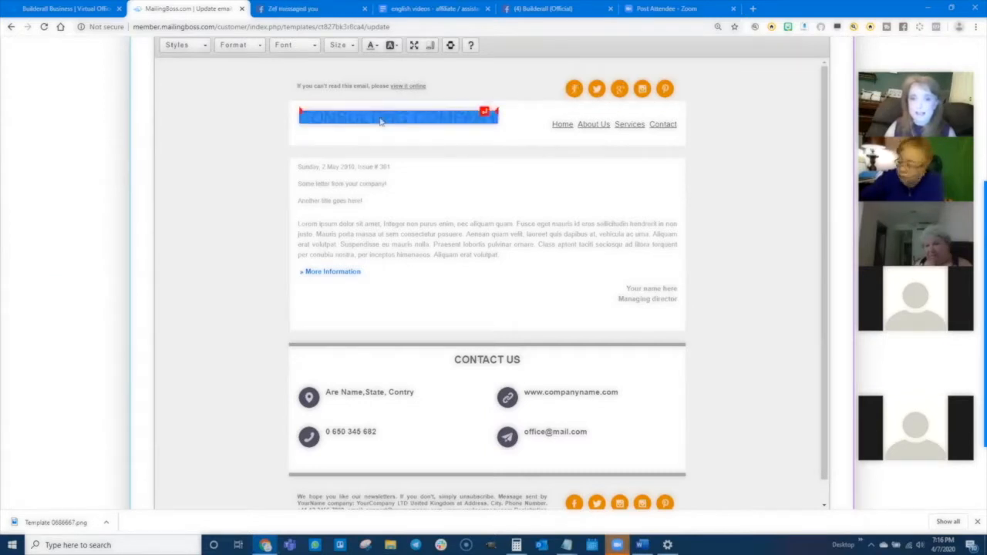
pyautogui.scroll(-1, 439, 444)
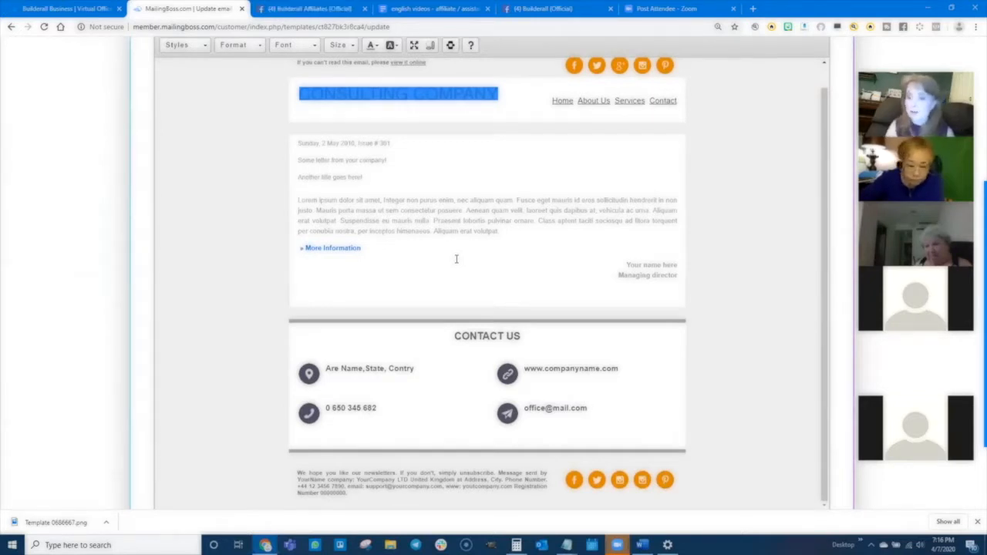
pyautogui.click(245, 165)
pyautogui.scroll(1, 260, 214)
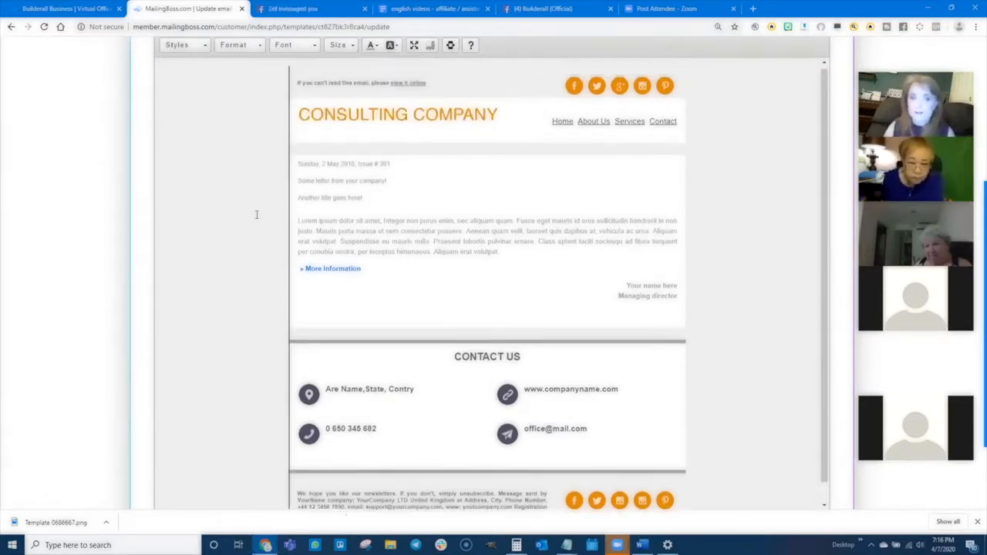
pyautogui.scroll(2, 105, 200)
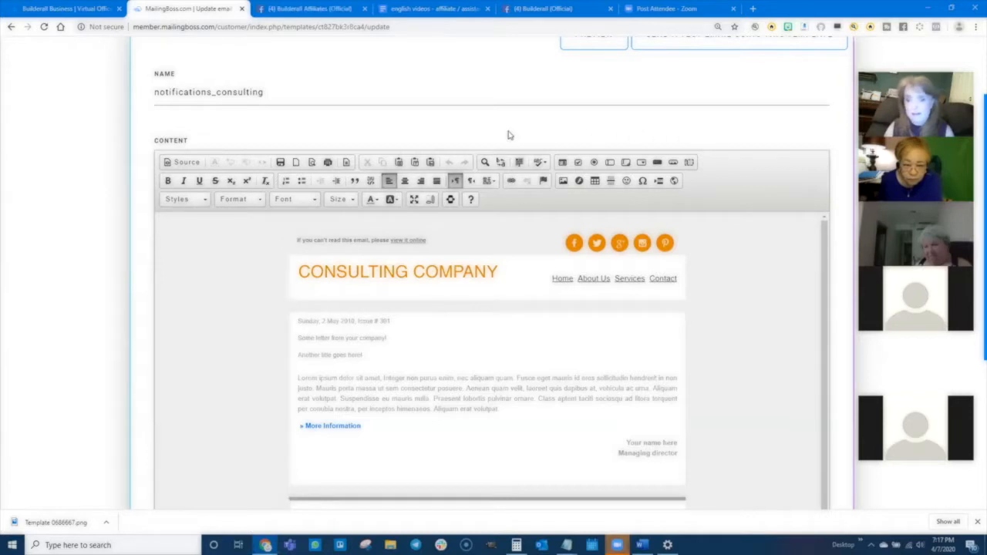
pyautogui.click(393, 401)
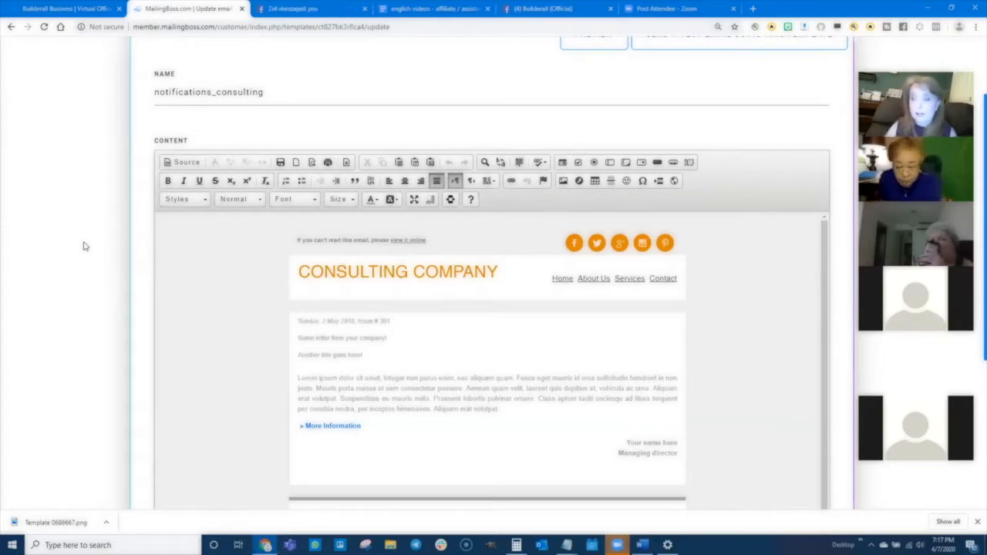
pyautogui.scroll(3, 84, 155)
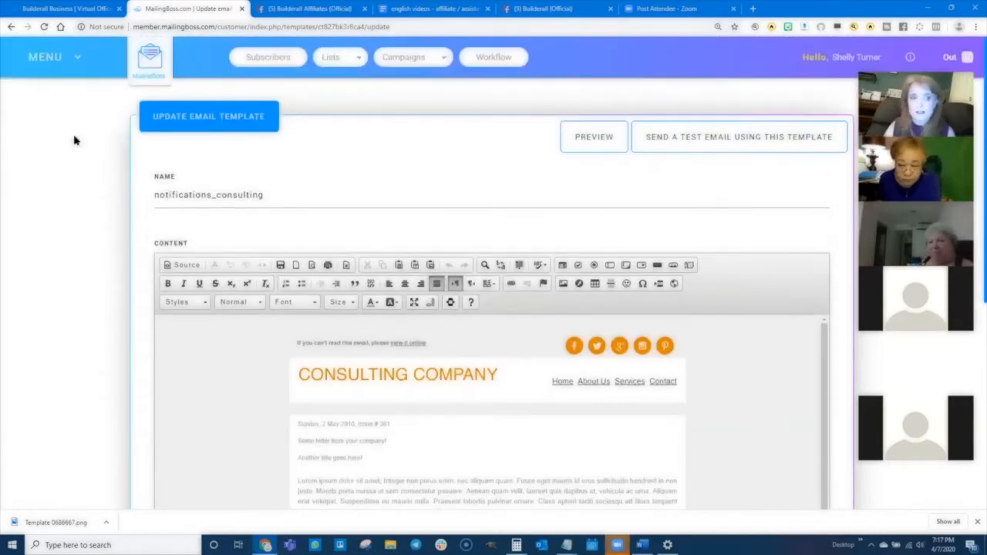
# Open the email templates gallery and browse the first page of importable designs.
pyautogui.click(44, 59)
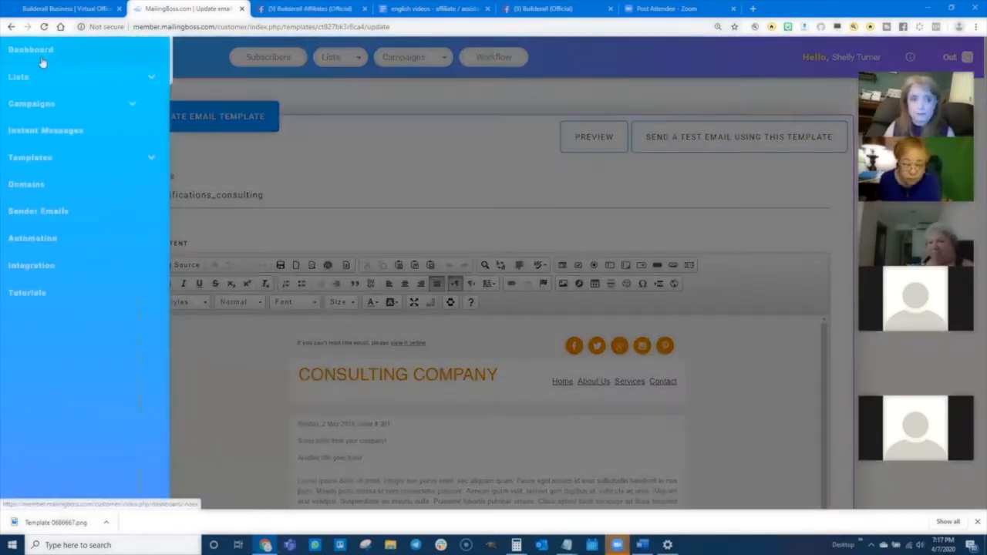
pyautogui.click(25, 159)
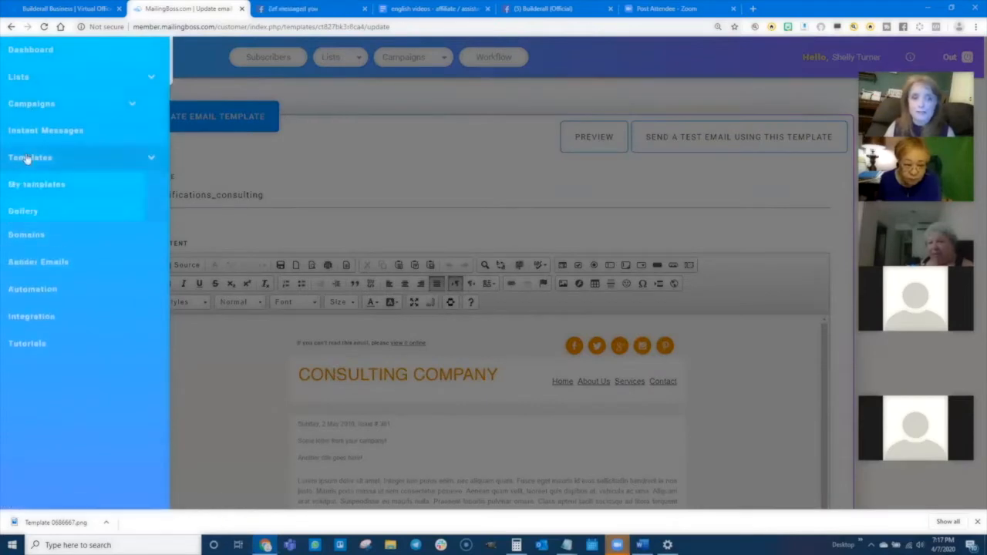
pyautogui.click(27, 213)
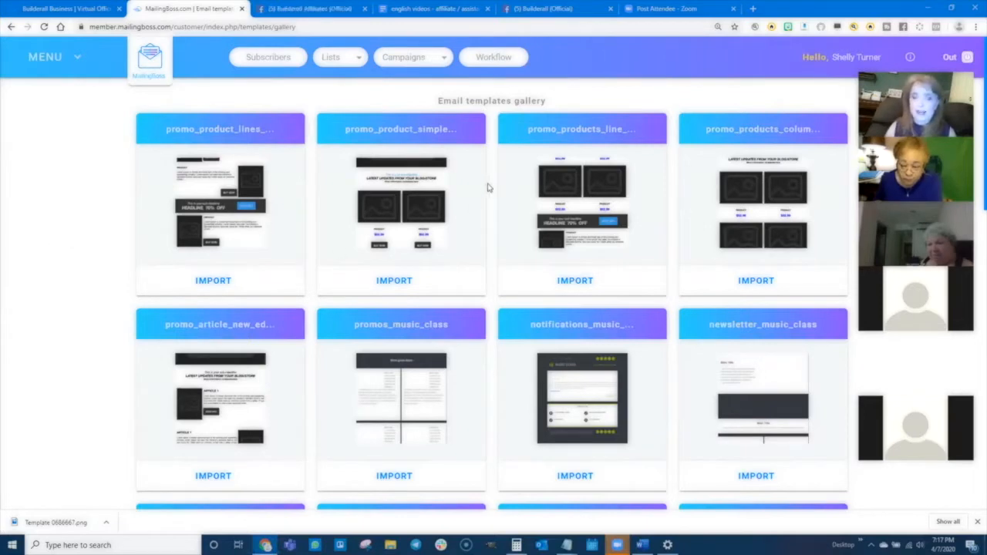
pyautogui.scroll(-1, 544, 293)
pyautogui.scroll(-6, 545, 293)
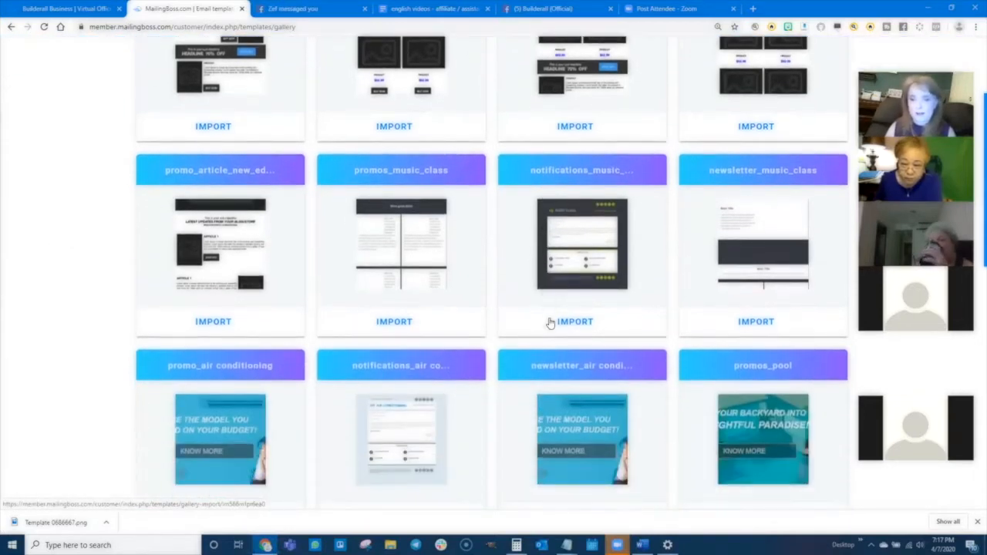
pyautogui.scroll(-4, 551, 319)
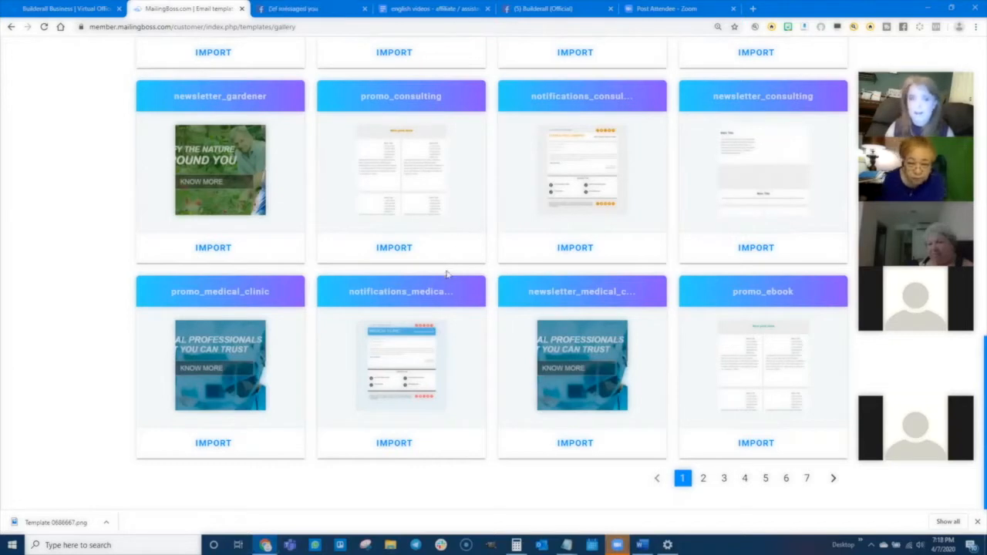
# Preview the notifications_consulting gallery template in a maximized window, and close the preview.
pyautogui.scroll(1, 463, 312)
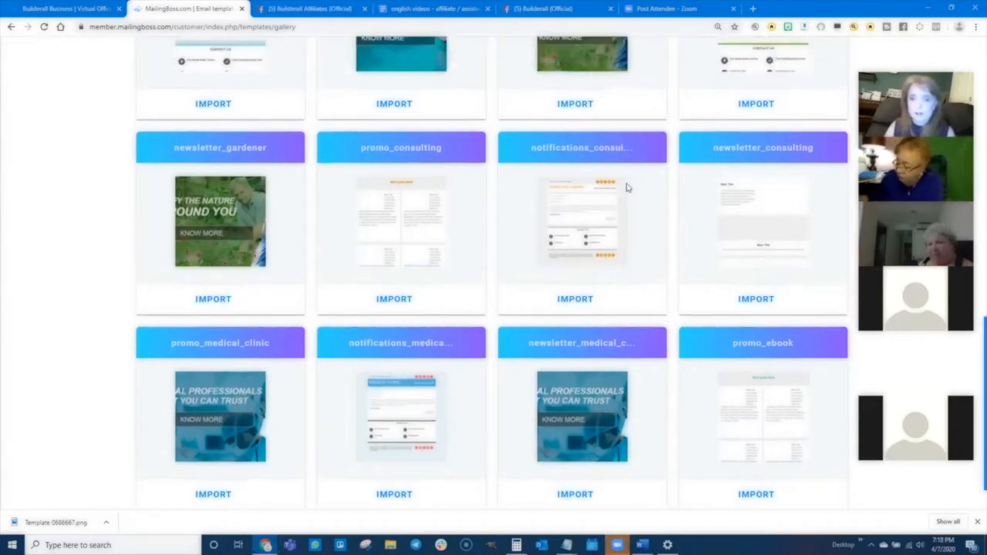
pyautogui.click(585, 215)
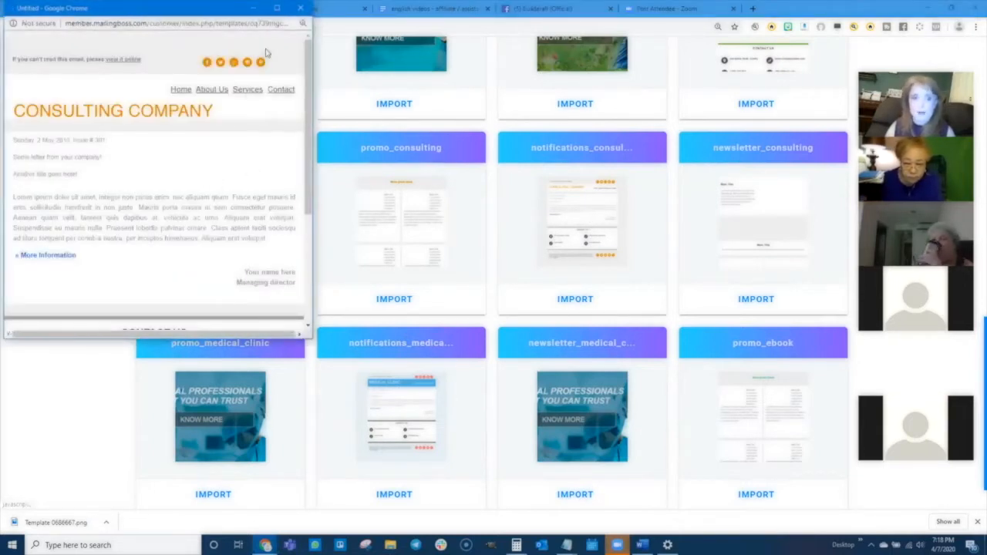
pyautogui.click(277, 8)
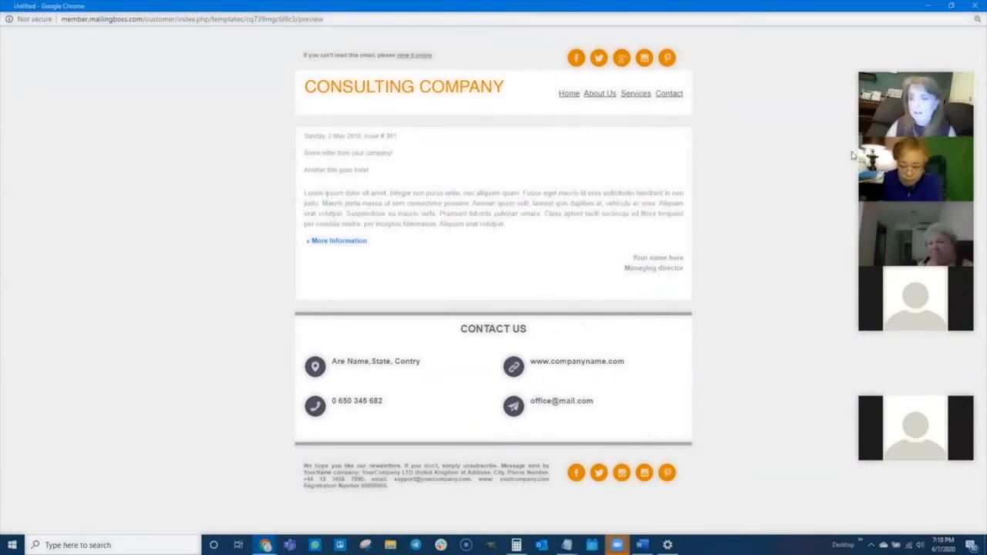
pyautogui.click(973, 8)
# Preview the promo_gardener gallery template and review its full layout from header to footer.
pyautogui.scroll(3, 304, 262)
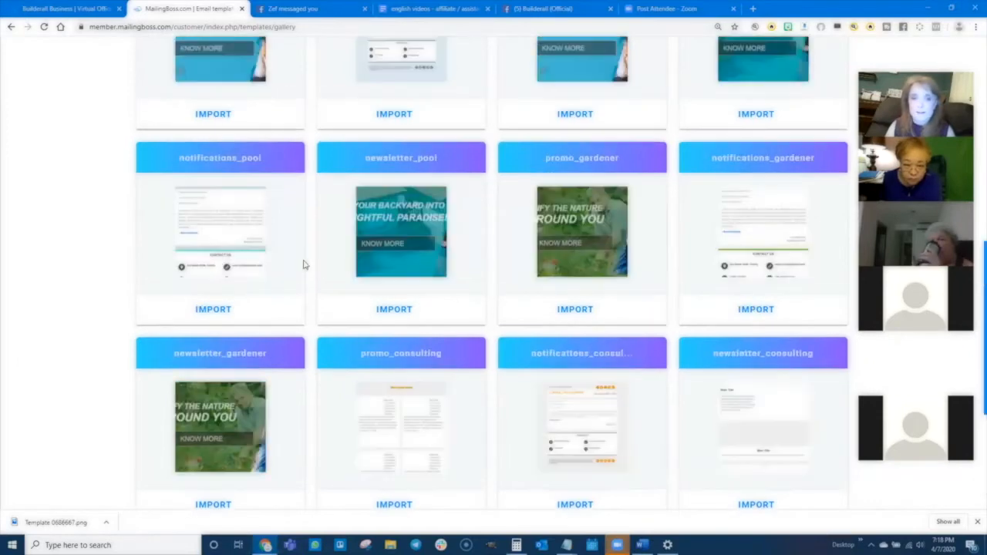
pyautogui.click(579, 230)
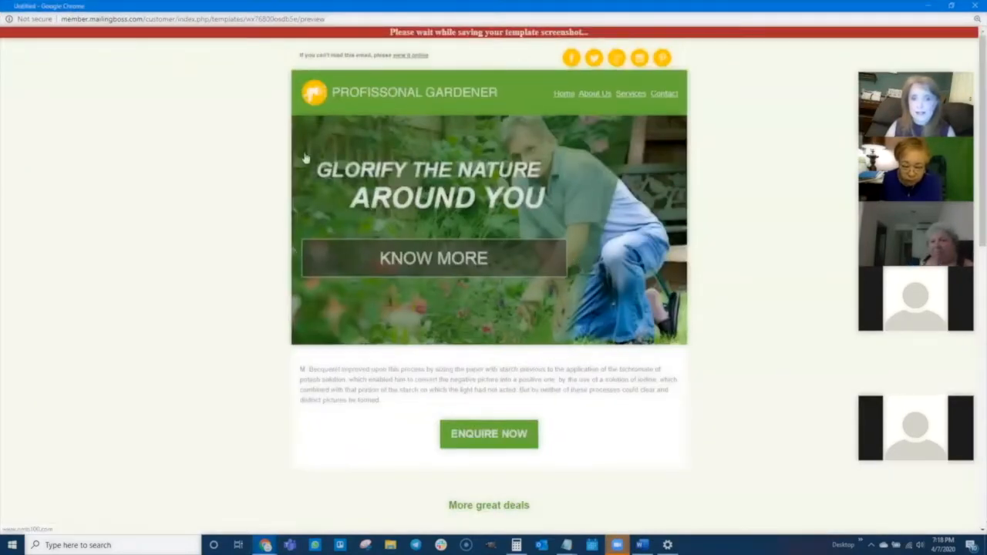
pyautogui.scroll(-5, 425, 368)
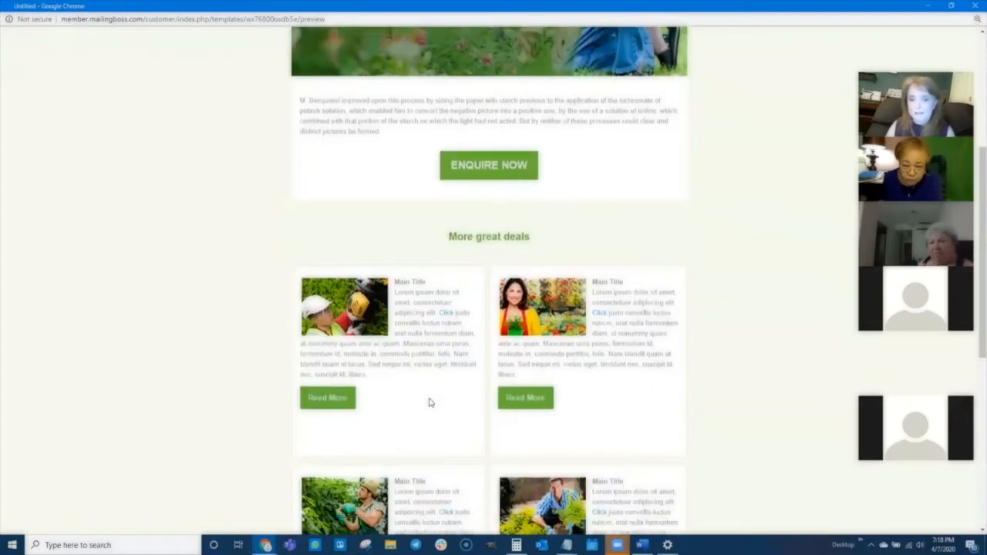
pyautogui.scroll(-3, 429, 400)
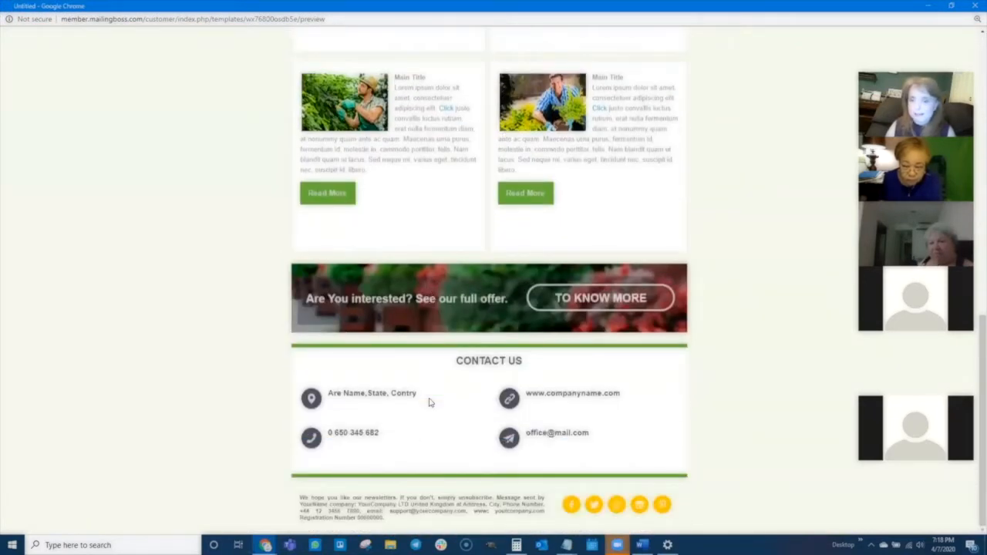
pyautogui.scroll(8, 429, 401)
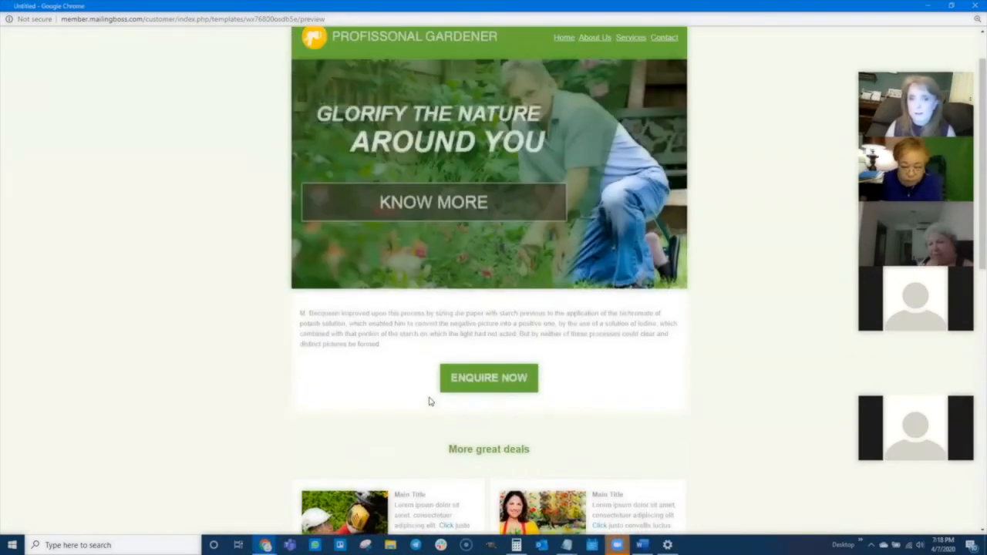
# Close the promo_gardener preview and open the preview of the promos_music_class gallery template.
pyautogui.scroll(1, 429, 401)
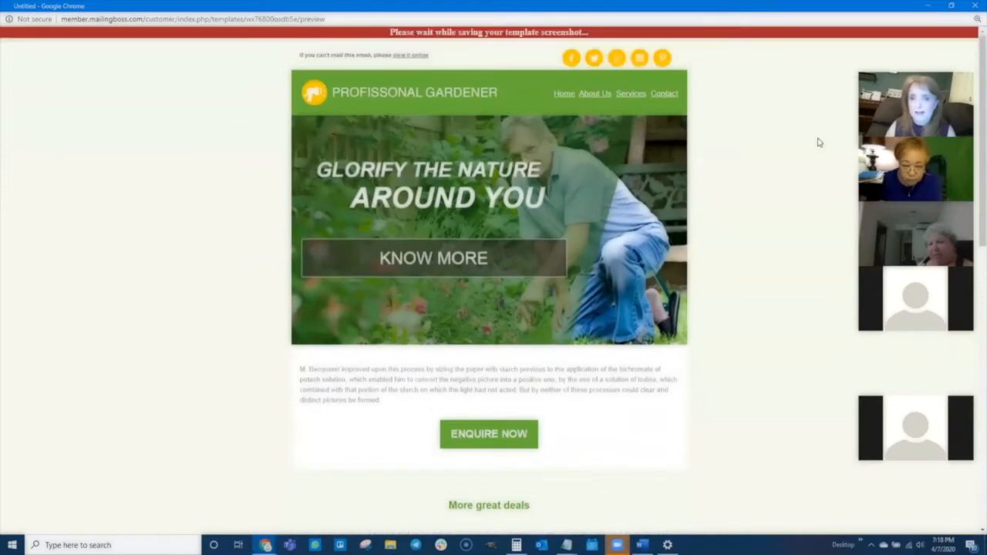
pyautogui.click(973, 6)
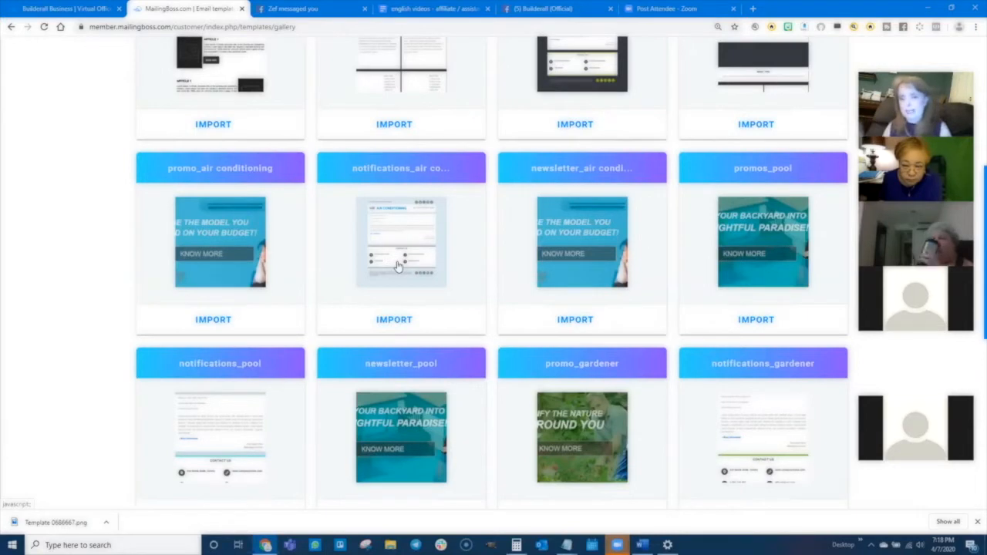
pyautogui.scroll(1, 404, 192)
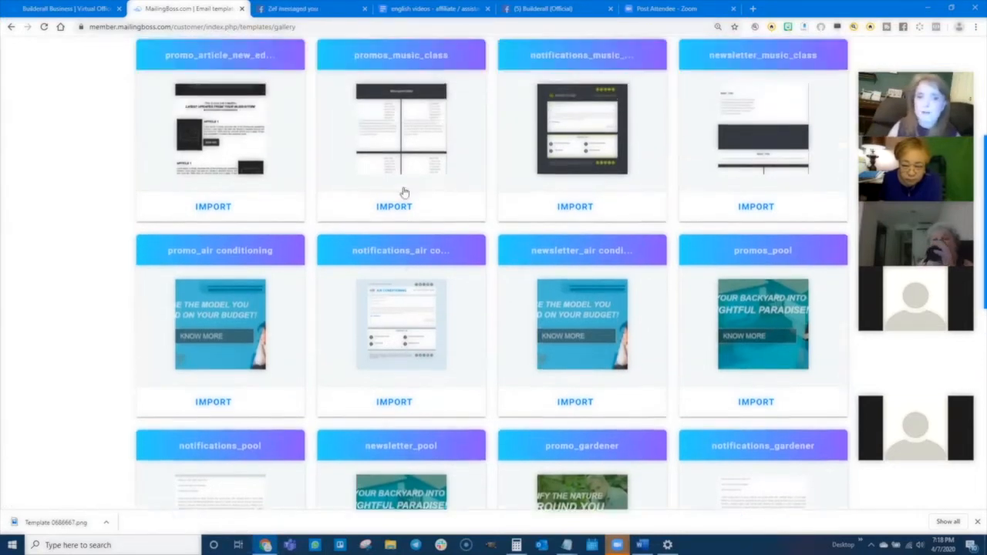
pyautogui.scroll(1, 404, 192)
pyautogui.click(399, 262)
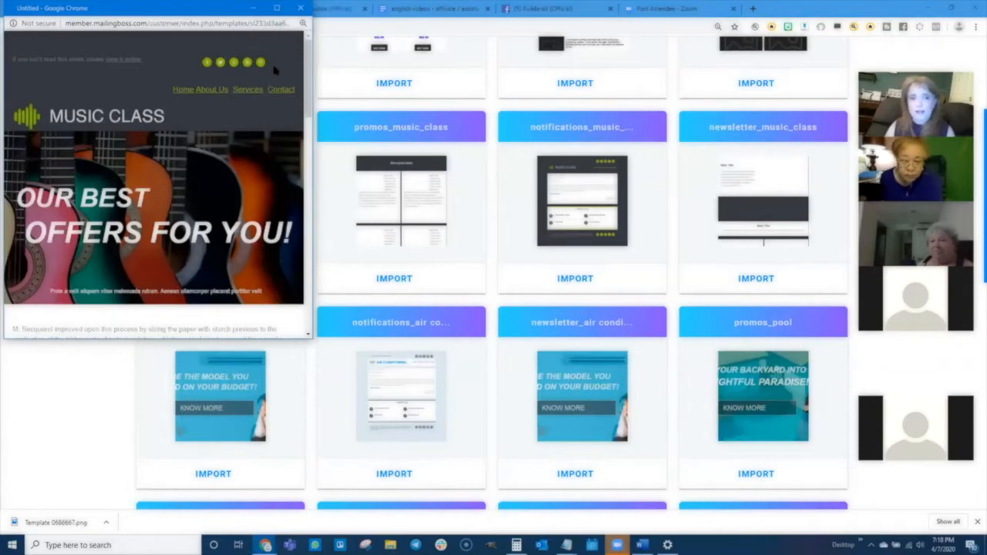
# Review the music class design from header to footer in a maximized window, and close the preview.
pyautogui.click(276, 7)
pyautogui.scroll(-6, 599, 355)
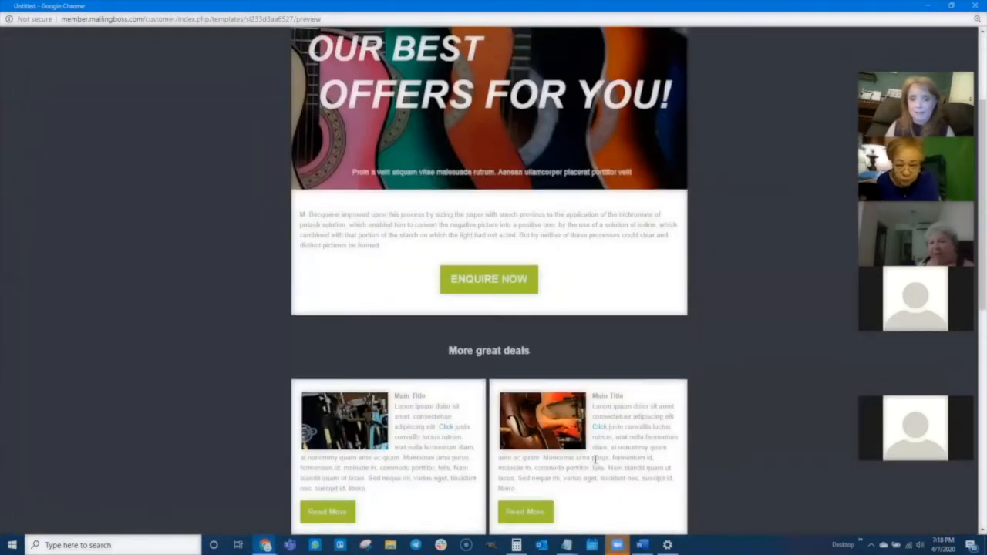
pyautogui.scroll(-3, 599, 453)
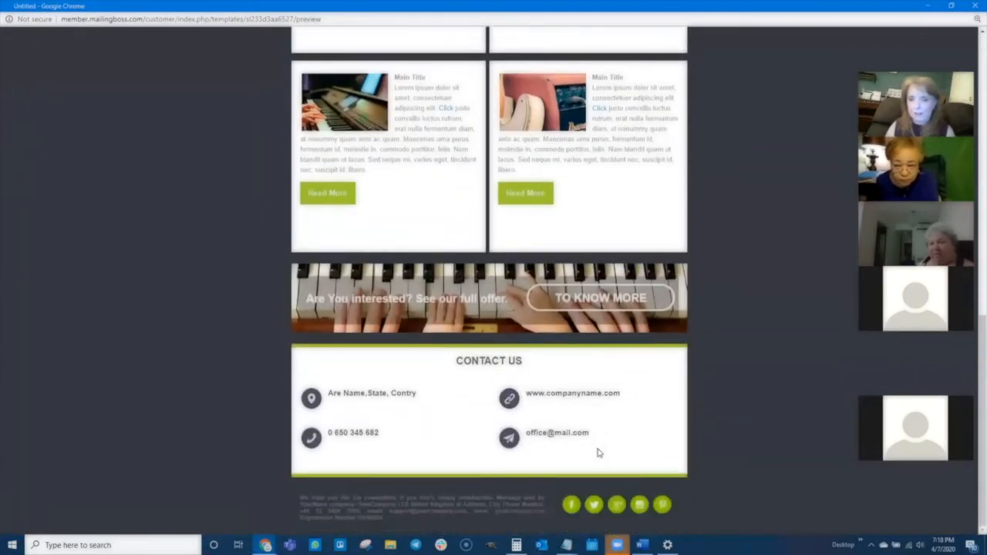
pyautogui.scroll(10, 599, 453)
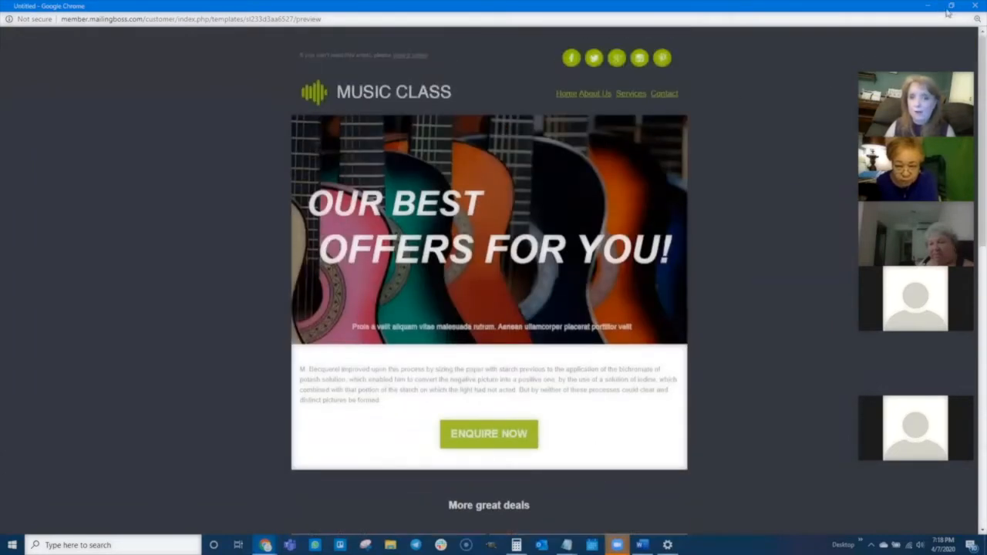
pyautogui.click(975, 6)
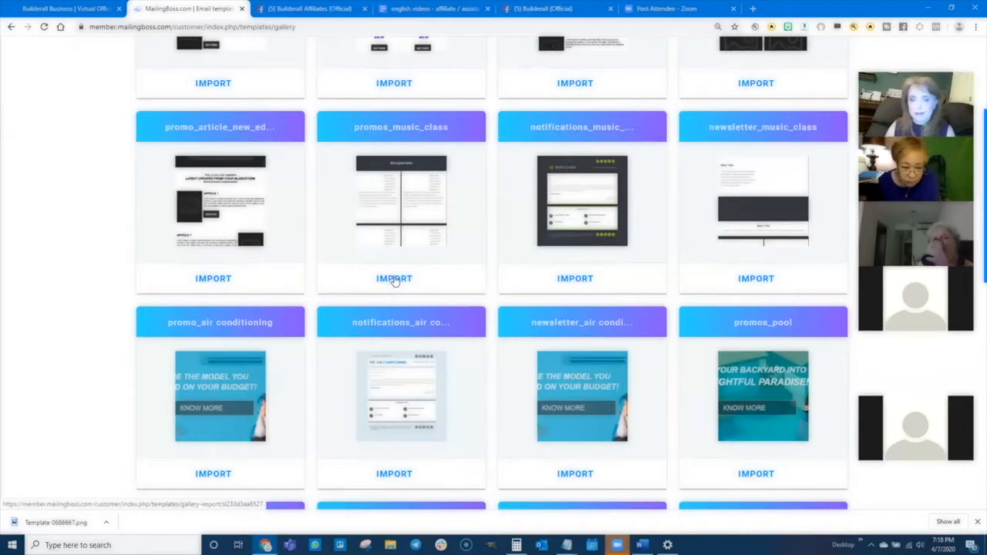
# Import the promos_music_class template from the gallery and open the imported copy for editing.
pyautogui.click(392, 279)
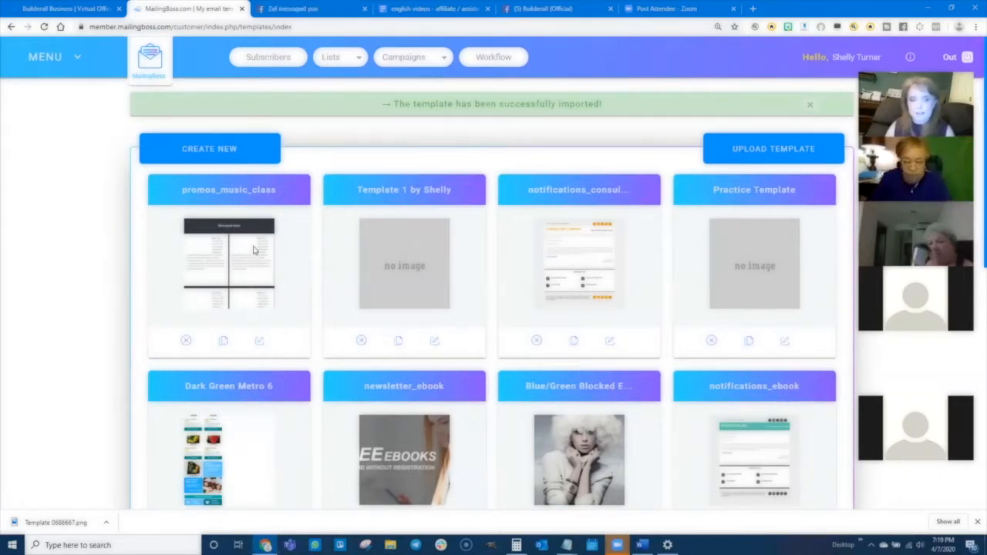
pyautogui.click(259, 340)
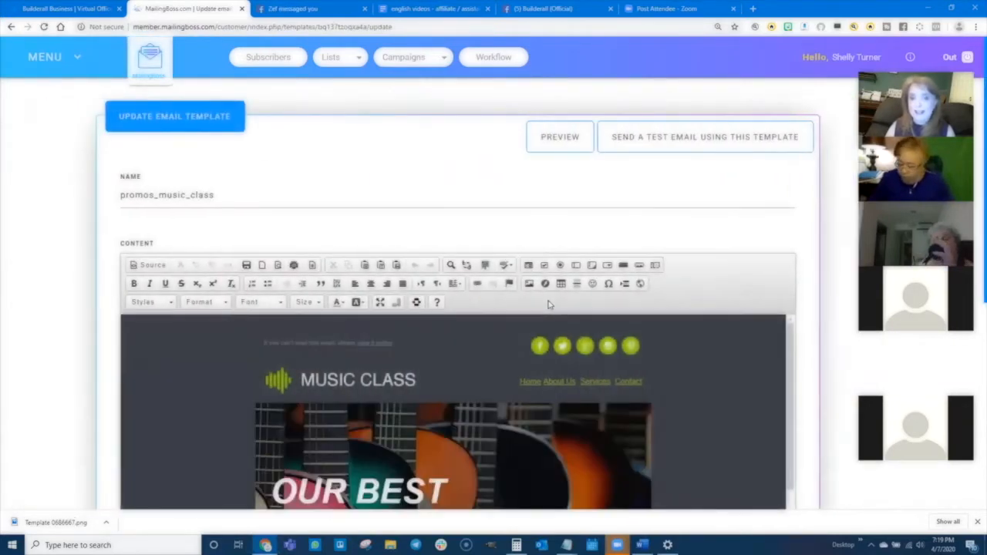
# Examine the imported music class template in the editor, including its banner, deals blocks, contact section and footer.
pyautogui.scroll(-2, 687, 327)
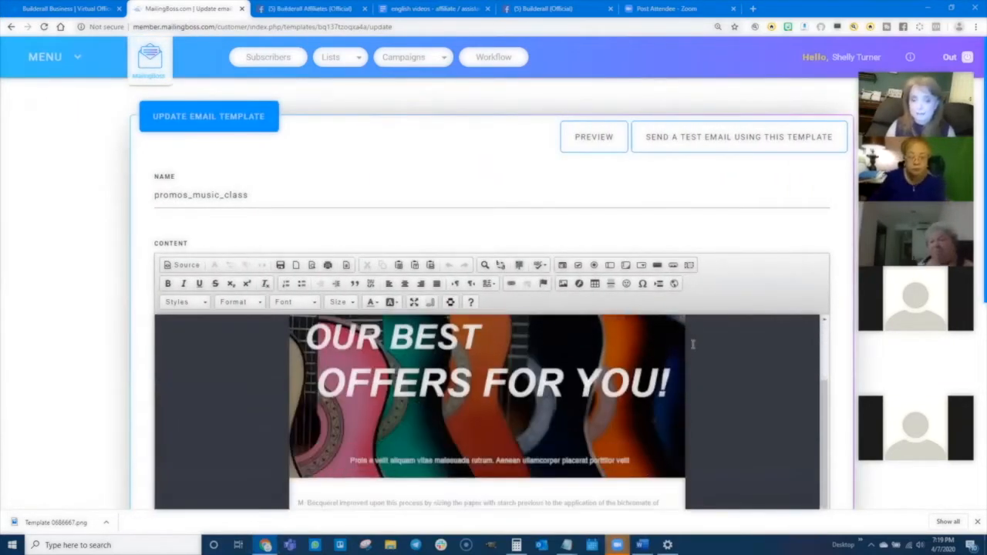
pyautogui.scroll(-2, 76, 306)
pyautogui.scroll(-1, 76, 305)
pyautogui.scroll(-4, 529, 381)
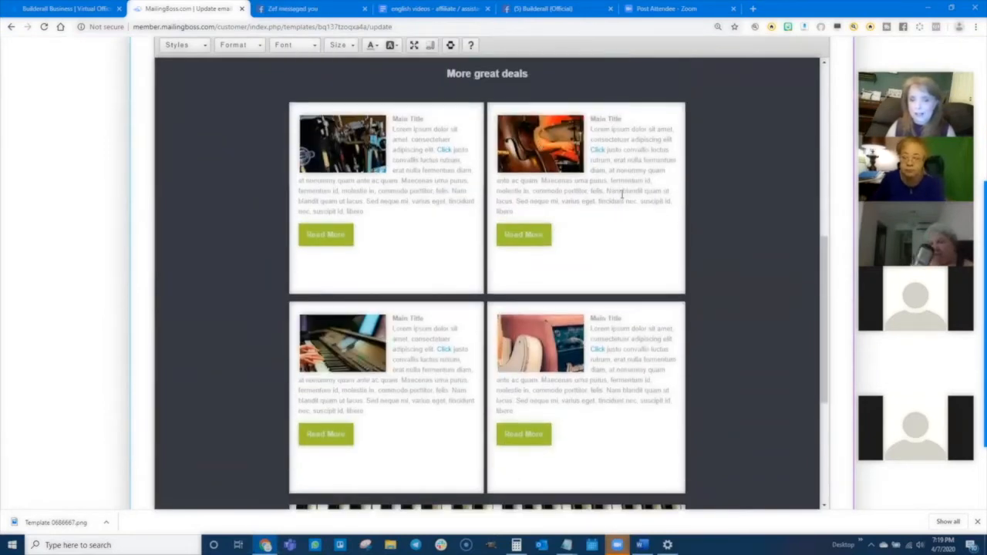
pyautogui.scroll(-3, 552, 311)
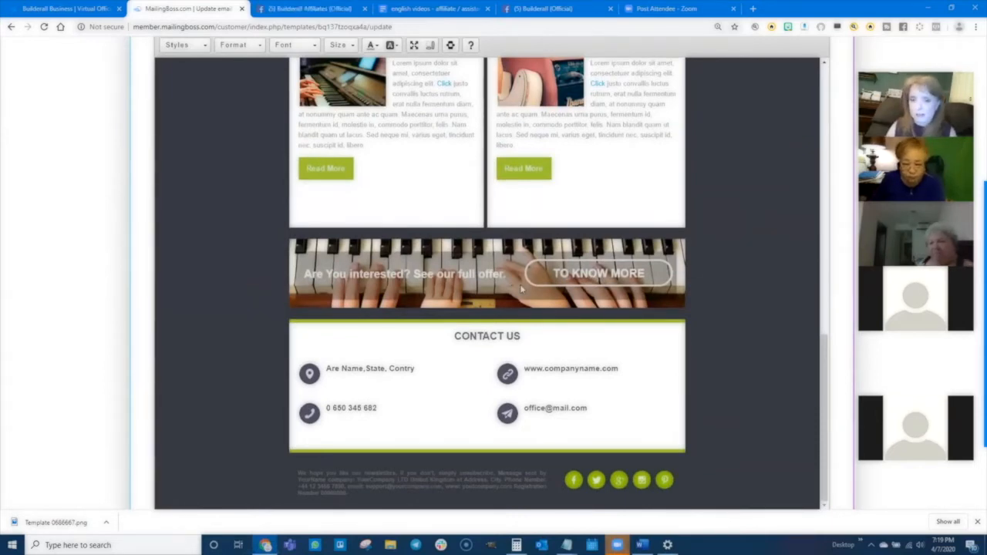
pyautogui.scroll(15, 521, 289)
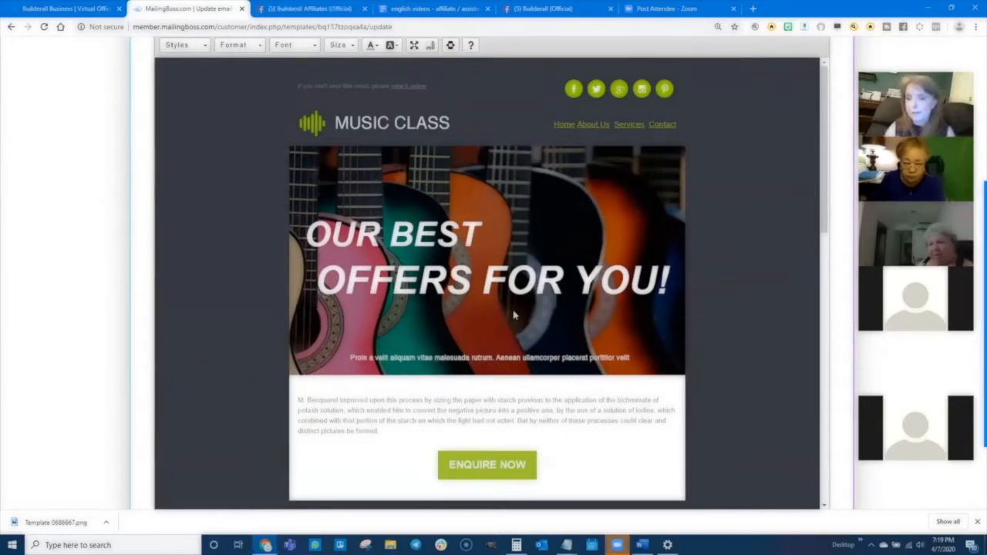
pyautogui.scroll(5, 75, 92)
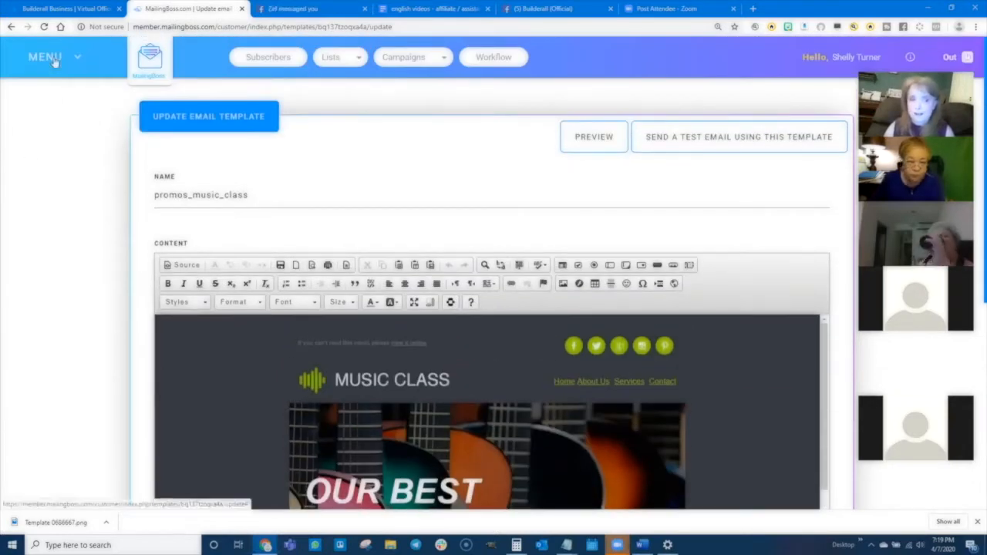
# Return to the list of saved email templates and start creating a new template.
pyautogui.click(52, 60)
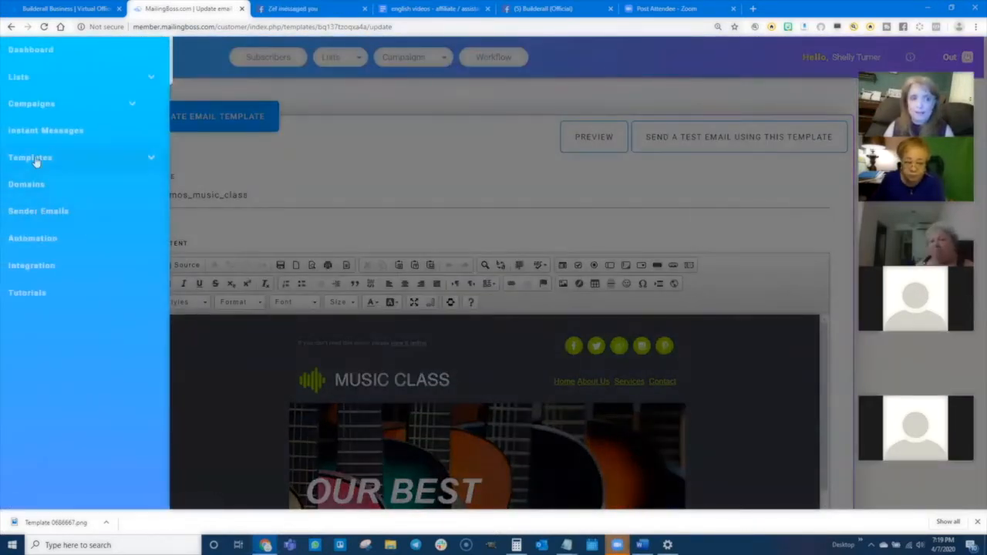
pyautogui.click(35, 158)
pyautogui.click(31, 187)
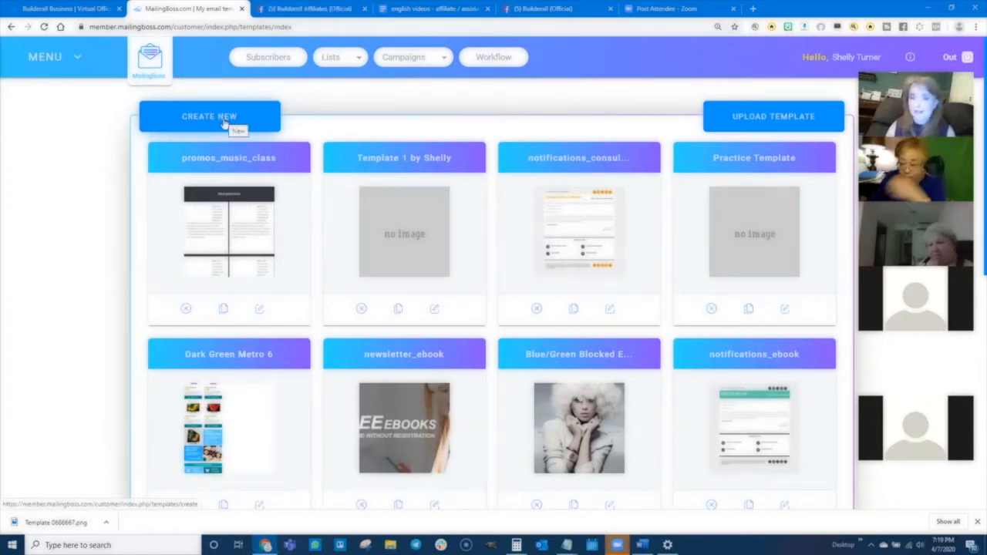
pyautogui.click(214, 122)
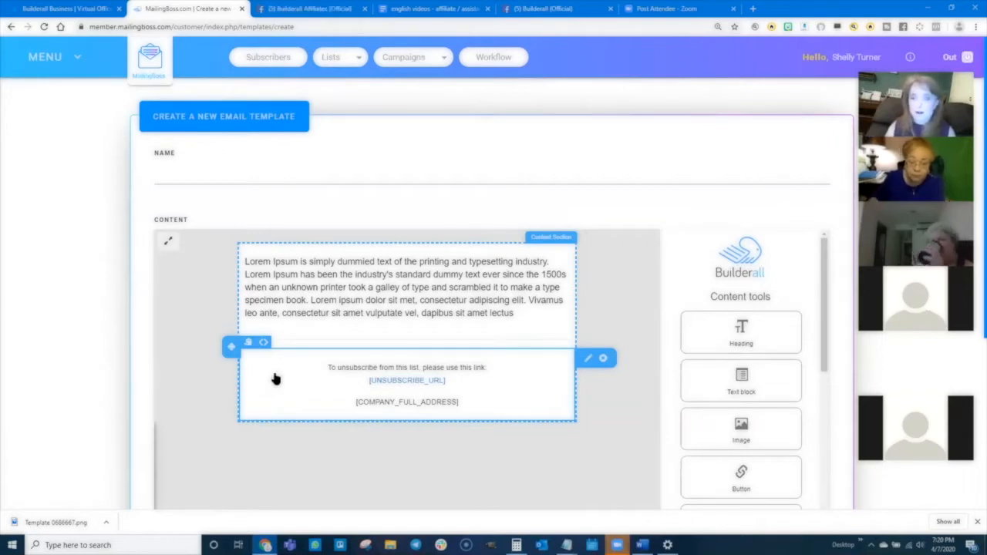
# Add an image block to the new template and place the opening text block beneath the image.
pyautogui.scroll(-2, 75, 339)
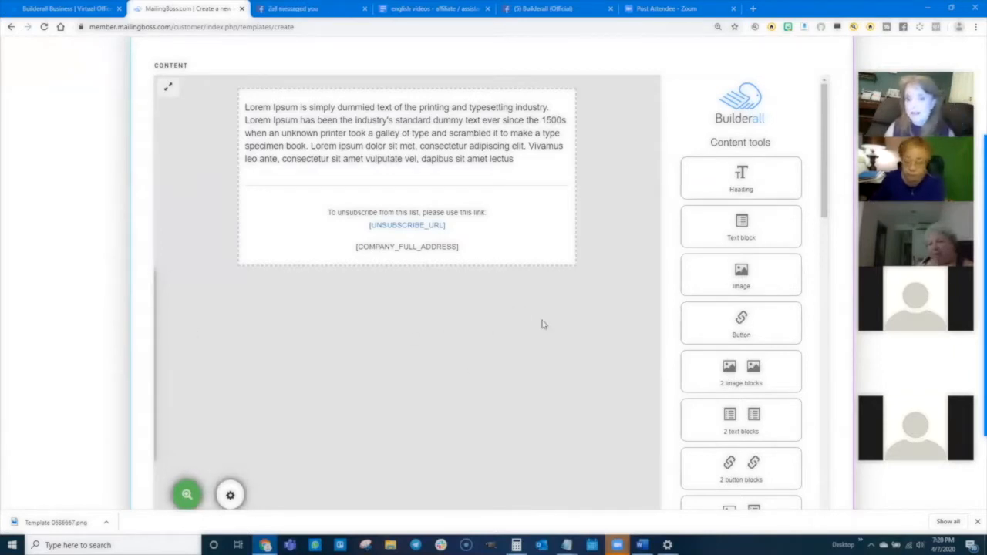
pyautogui.moveTo(742, 275); pyautogui.dragTo(334, 391)
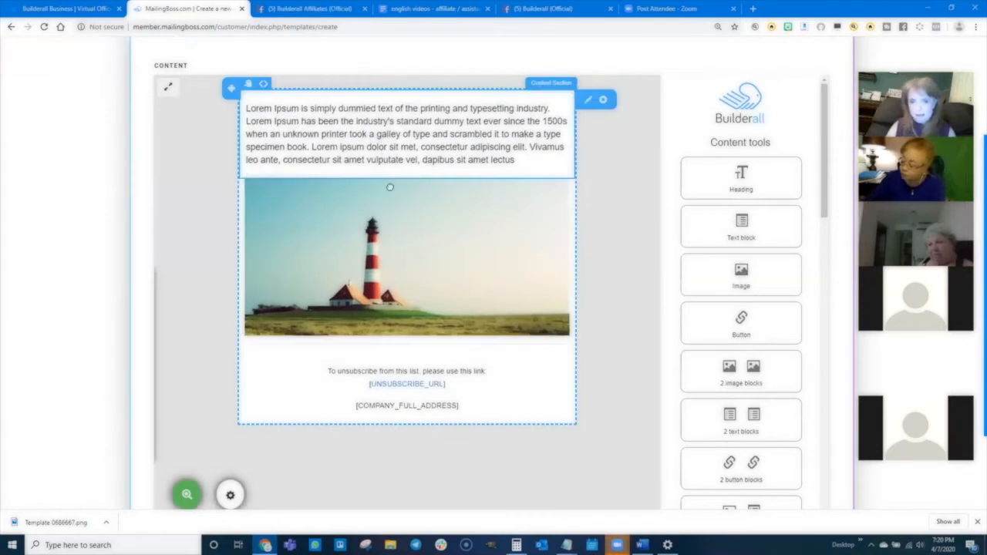
pyautogui.moveTo(390, 188); pyautogui.dragTo(393, 253)
# Insert a Text with left image block directly below the opening text block.
pyautogui.scroll(-2, 640, 397)
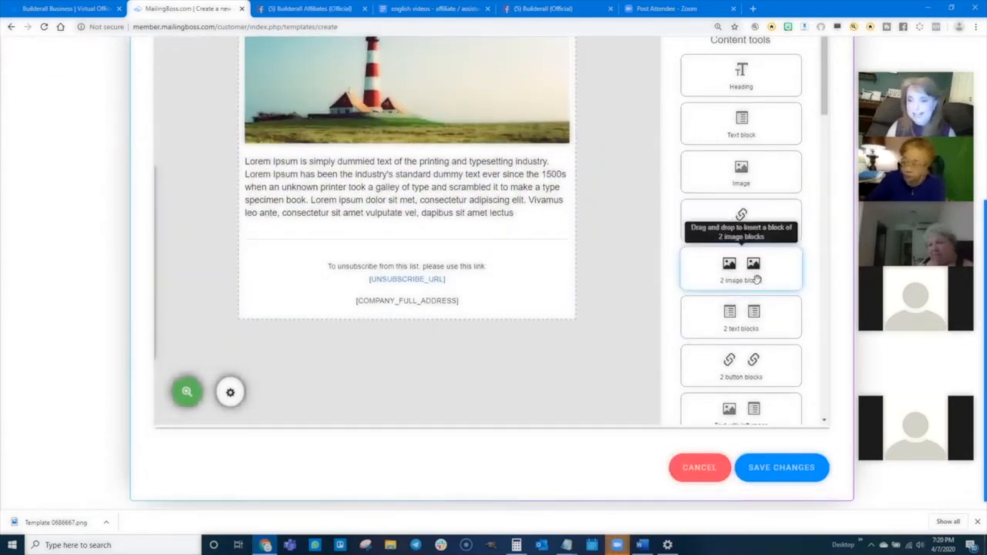
pyautogui.scroll(-2, 757, 280)
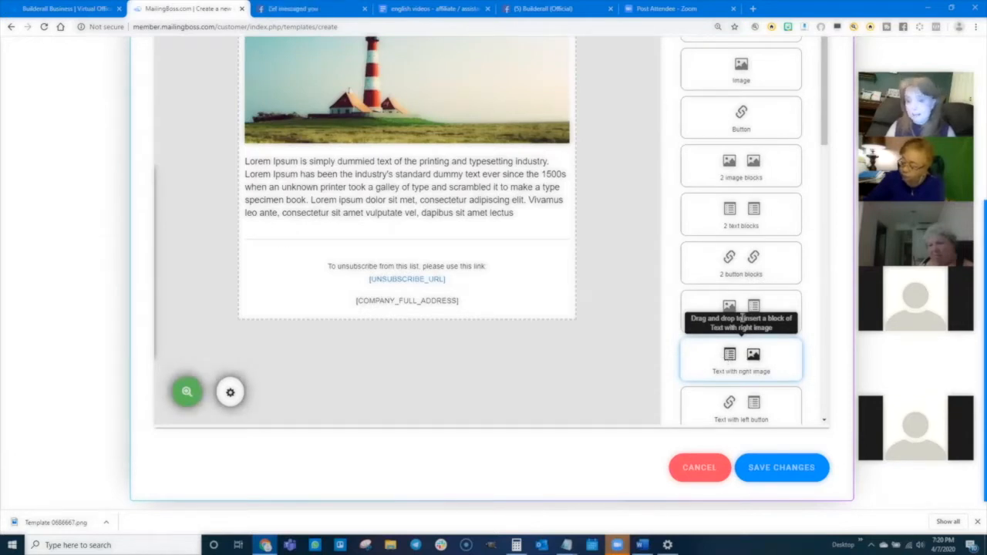
pyautogui.moveTo(735, 312); pyautogui.dragTo(343, 245)
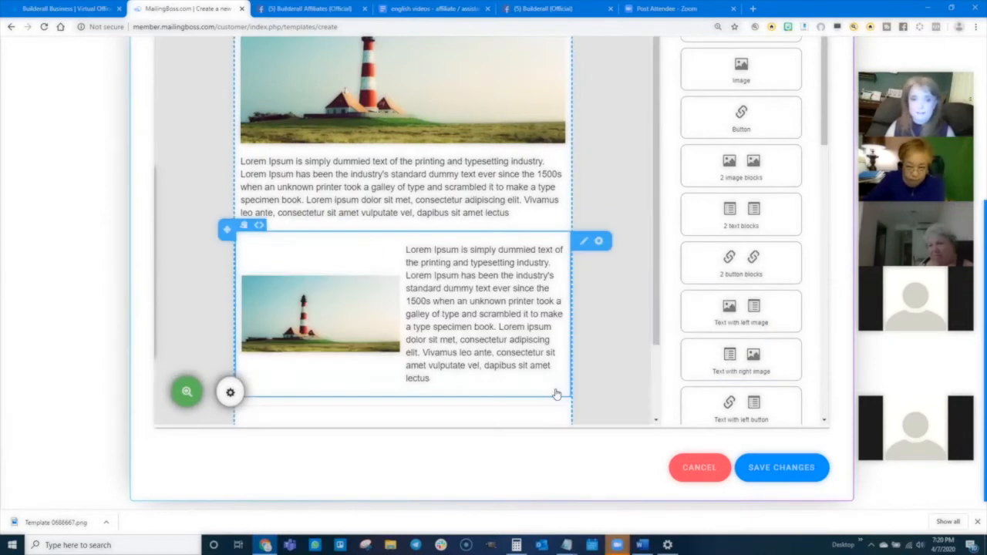
# Insert a text block between the divider line and the unsubscribe section.
pyautogui.scroll(4, 737, 171)
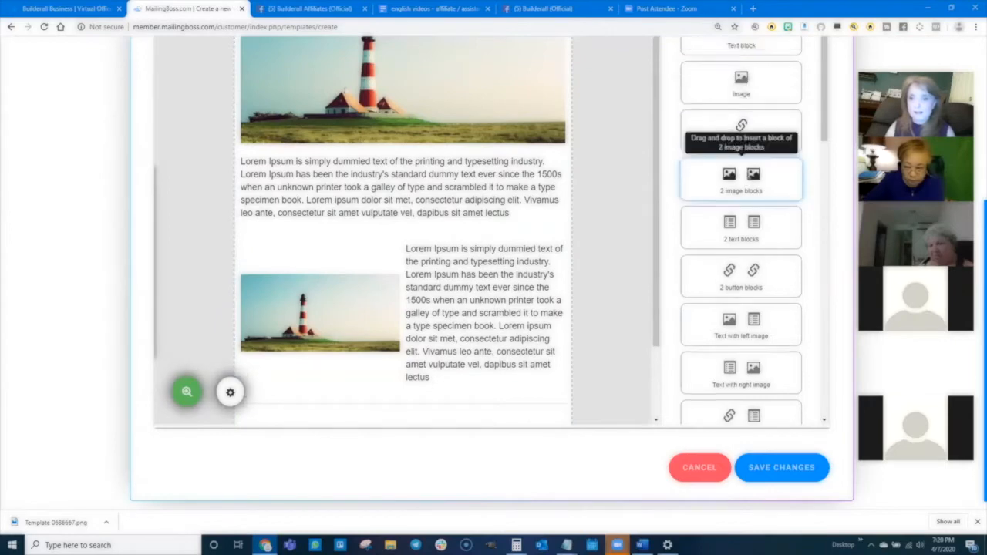
pyautogui.scroll(-4, 516, 330)
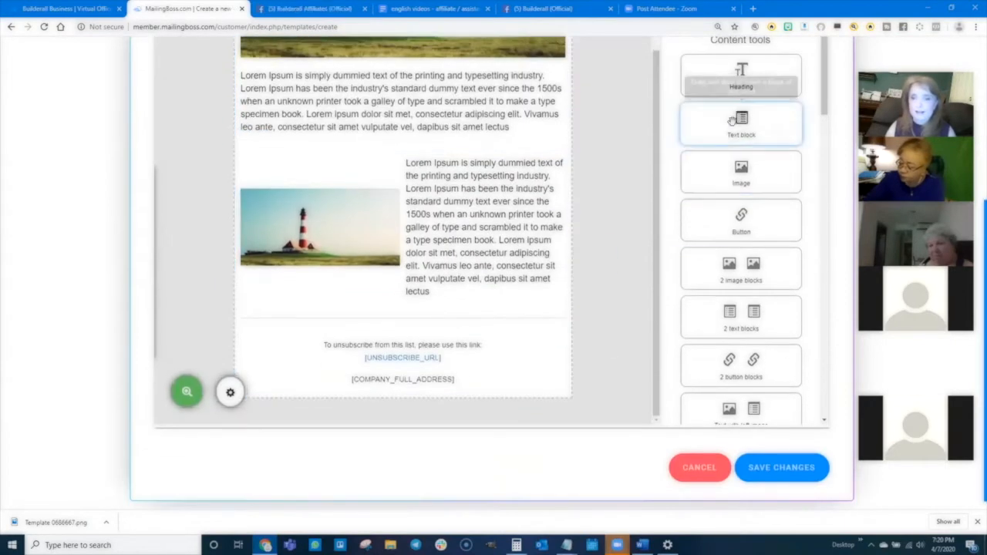
pyautogui.moveTo(740, 119); pyautogui.dragTo(508, 316)
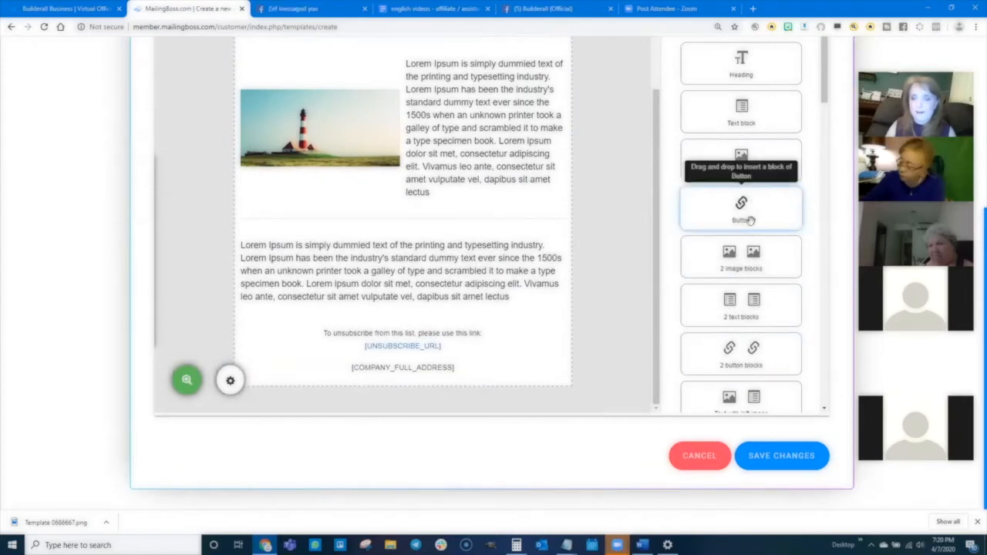
# Insert a Text with right image block above the unsubscribe section, and review the template's layout from start to end.
pyautogui.scroll(-2, 752, 312)
pyautogui.moveTo(735, 311); pyautogui.dragTo(322, 332)
pyautogui.scroll(5, 398, 189)
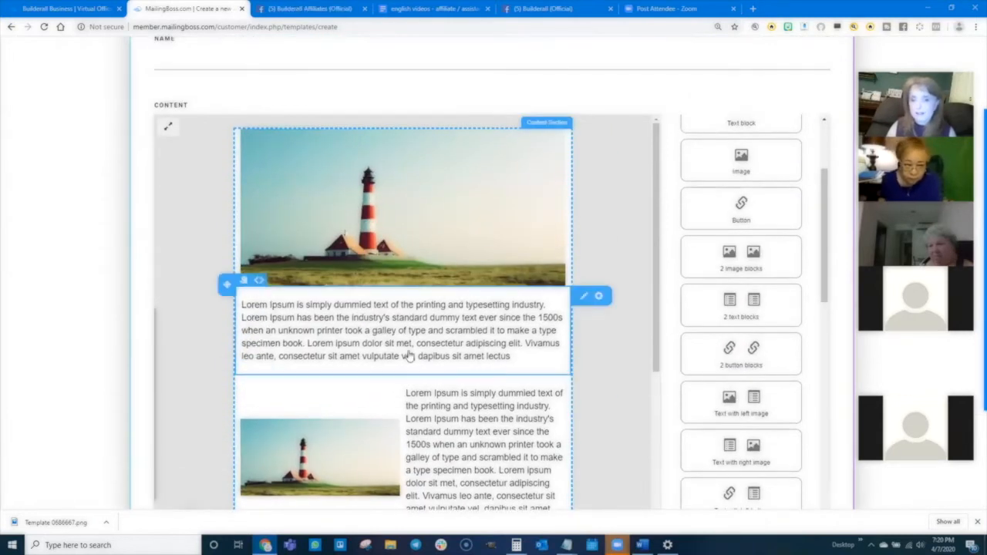
pyautogui.scroll(-5, 409, 358)
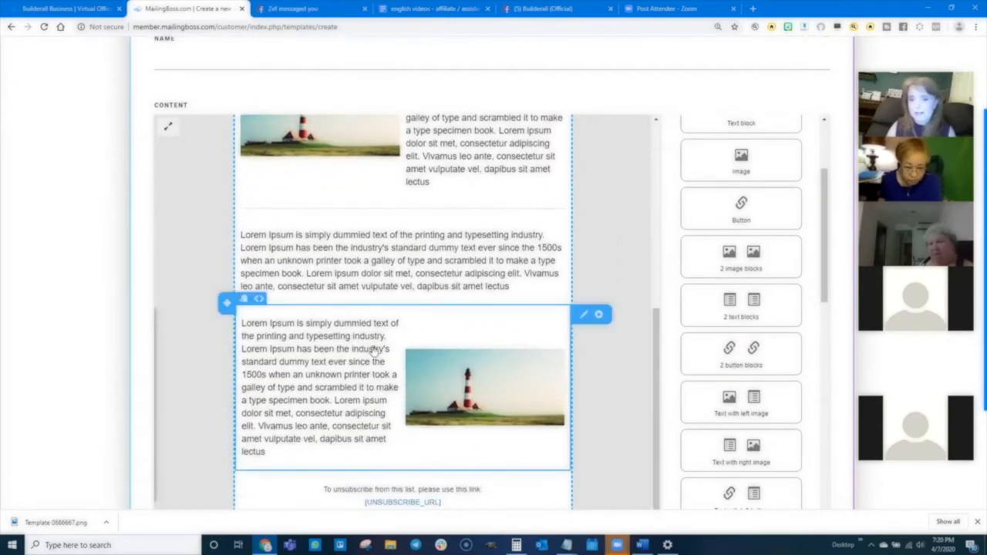
pyautogui.scroll(5, 374, 352)
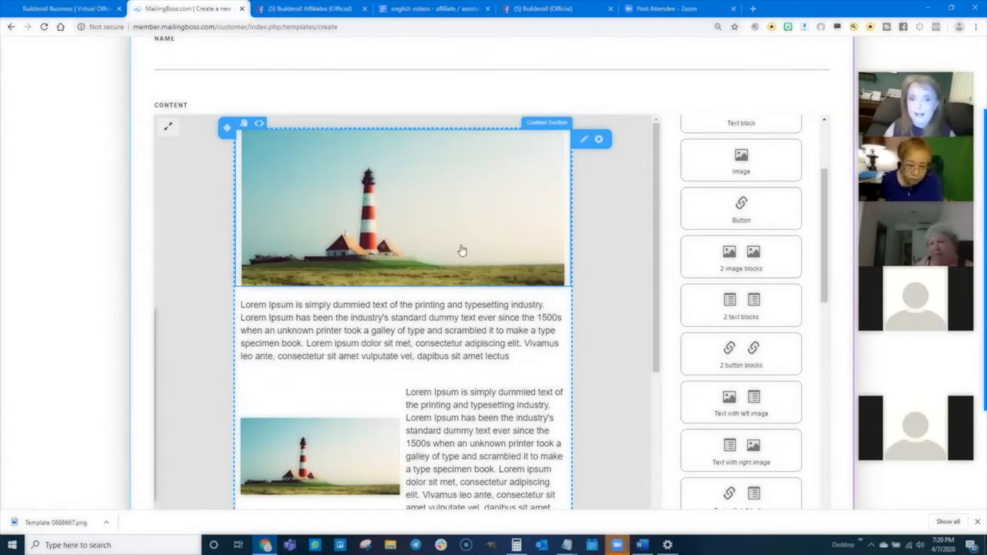
pyautogui.scroll(-5, 430, 385)
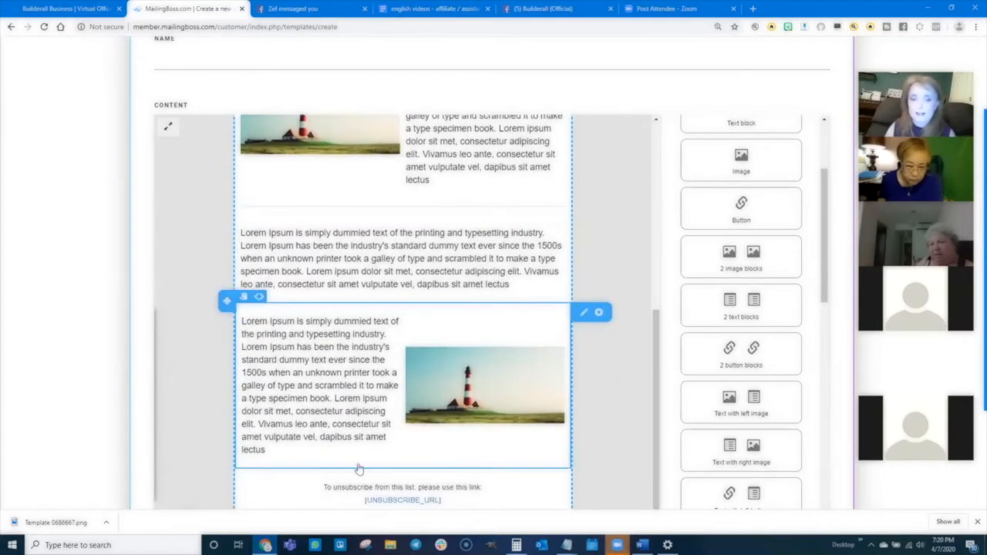
# Insert a full-width image block below the Text with right image block.
pyautogui.scroll(2, 740, 300)
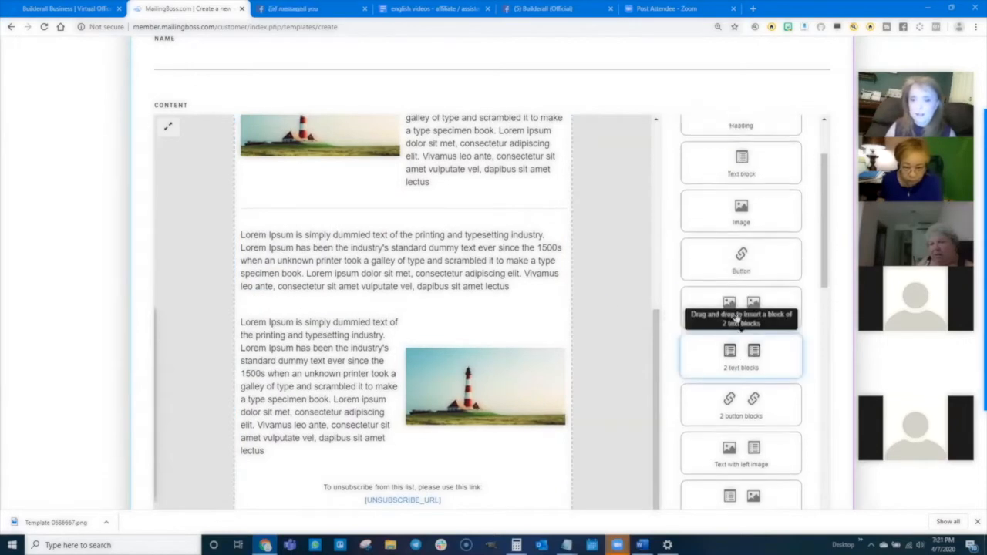
pyautogui.moveTo(732, 259); pyautogui.dragTo(370, 457)
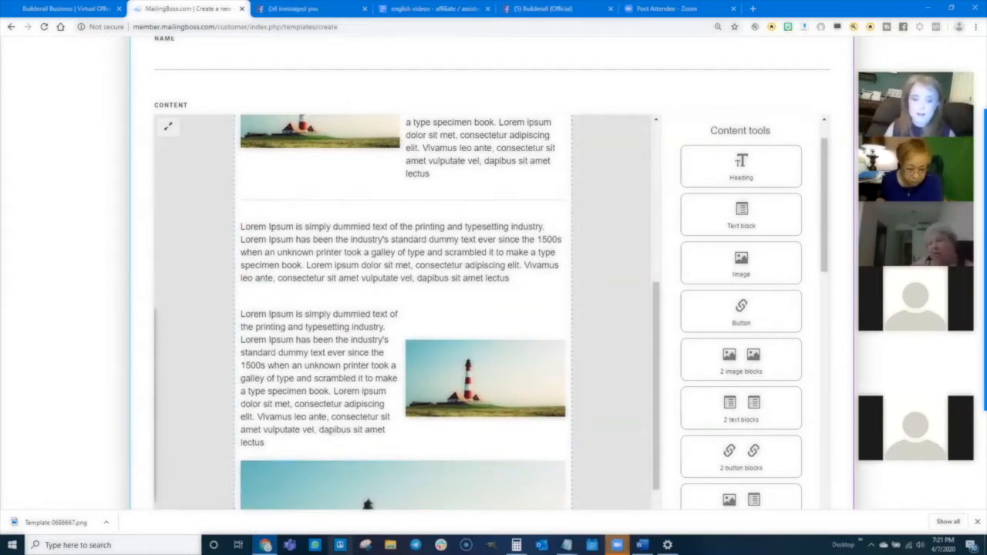
# Switch to Trello and open the Builderall Graphics Resources board.
pyautogui.click(340, 545)
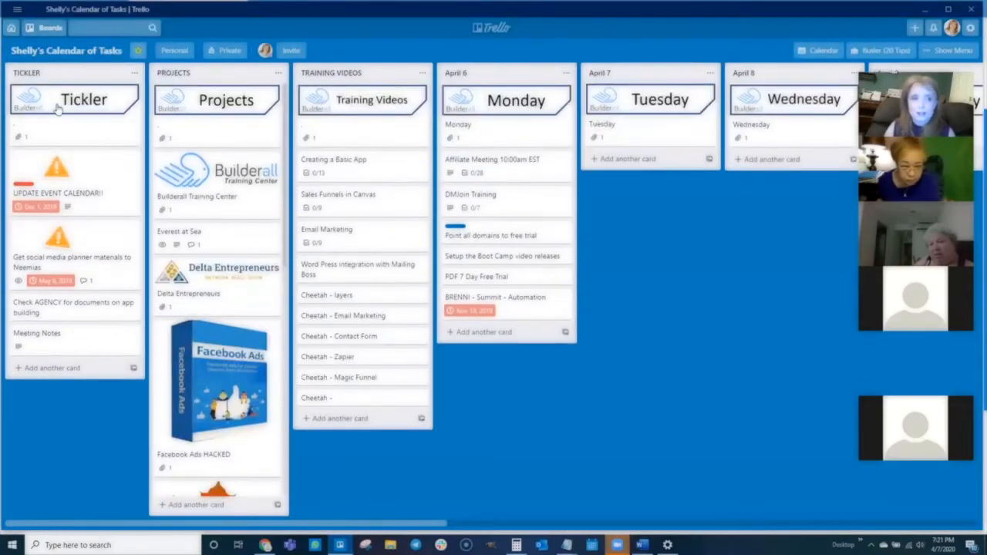
pyautogui.click(47, 28)
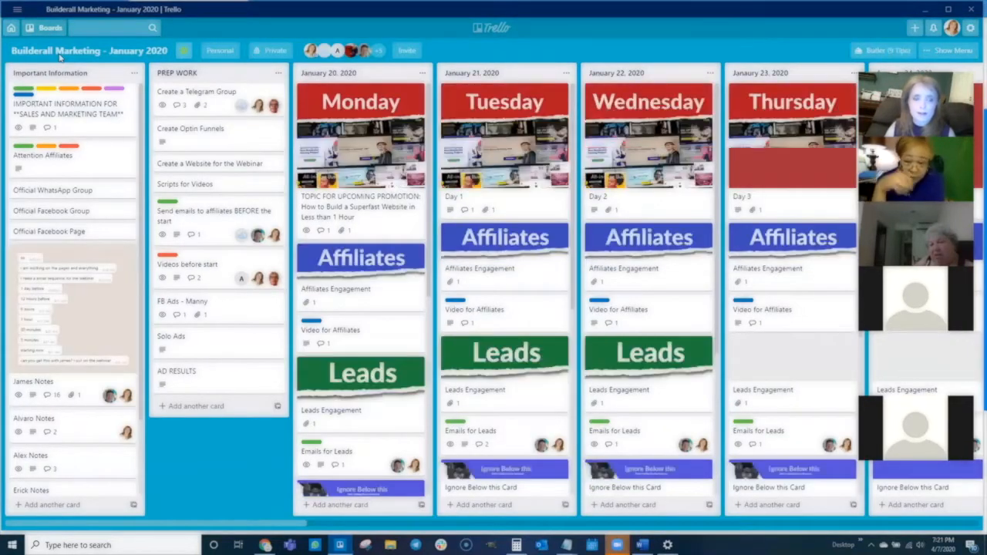
pyautogui.click(48, 28)
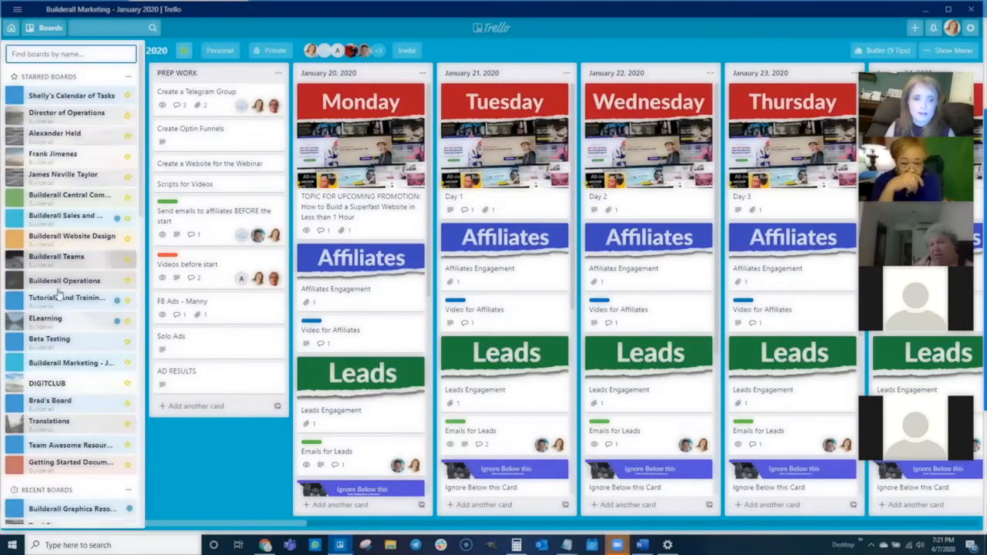
pyautogui.scroll(-3, 66, 401)
pyautogui.click(66, 406)
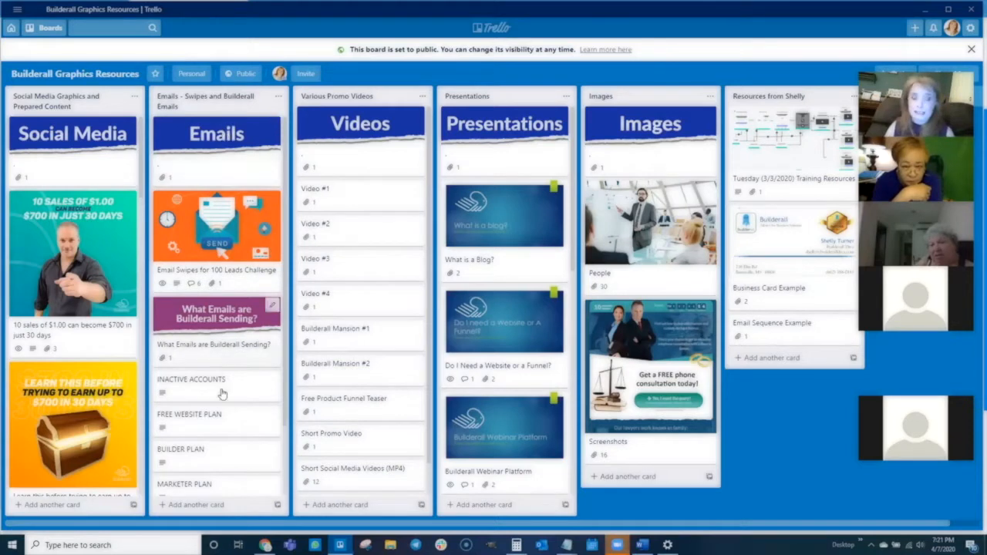
# Open the Email #1 link from the PREMIUM PLAN card in the Emails - Swipes and Builderall Emails list.
pyautogui.scroll(-1, 208, 437)
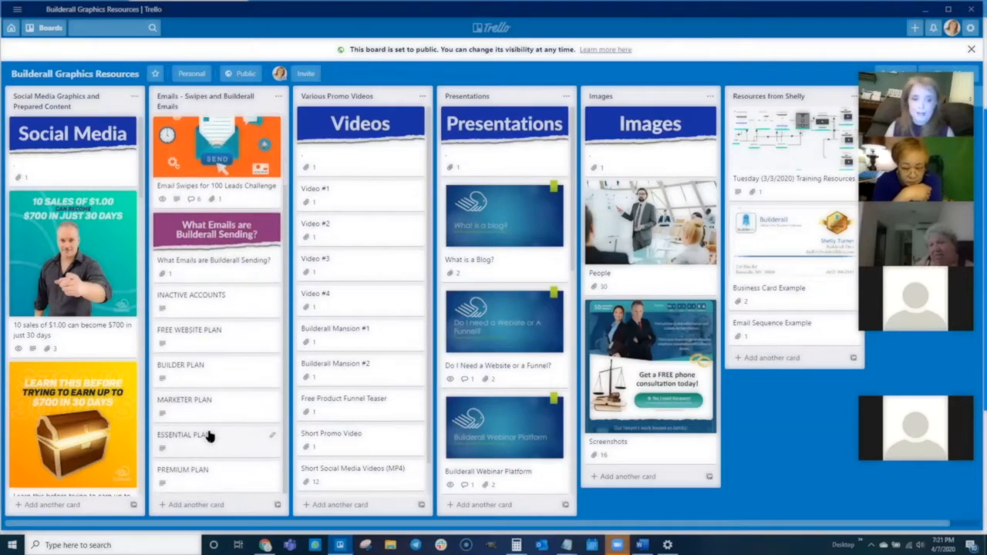
pyautogui.click(204, 471)
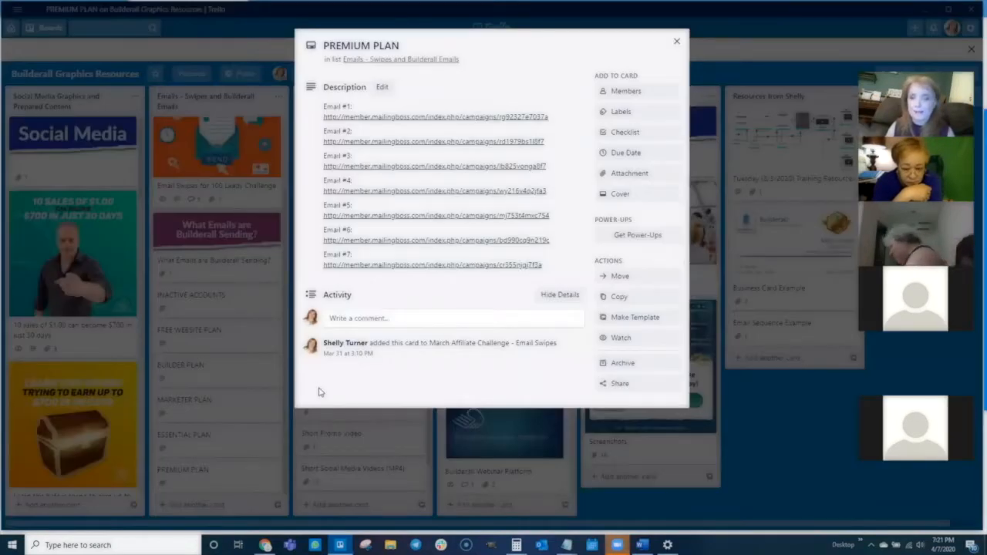
pyautogui.click(425, 117)
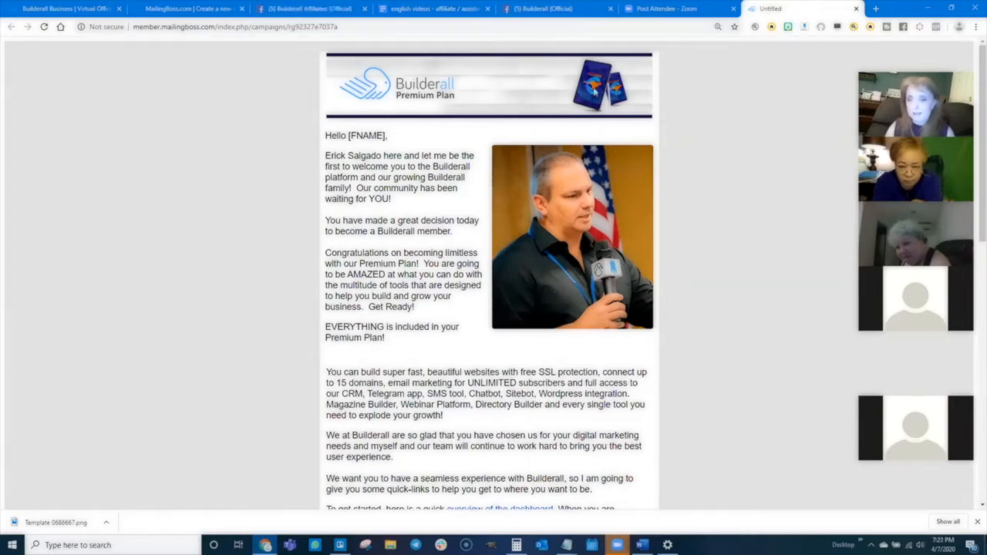
# Examine the Premium Plan welcome email from header to footer, including its body links and Important Resources section.
pyautogui.scroll(-10, 434, 381)
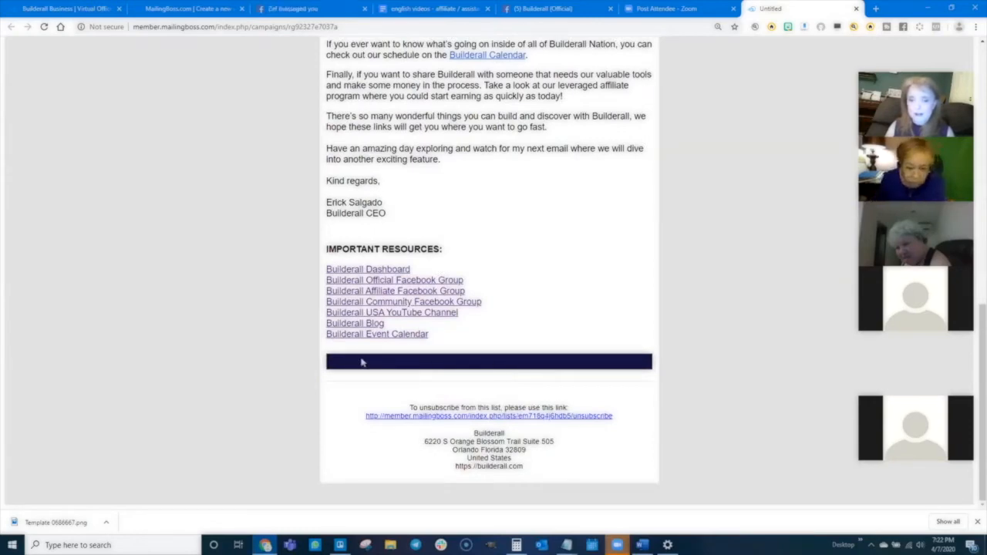
pyautogui.scroll(10, 530, 314)
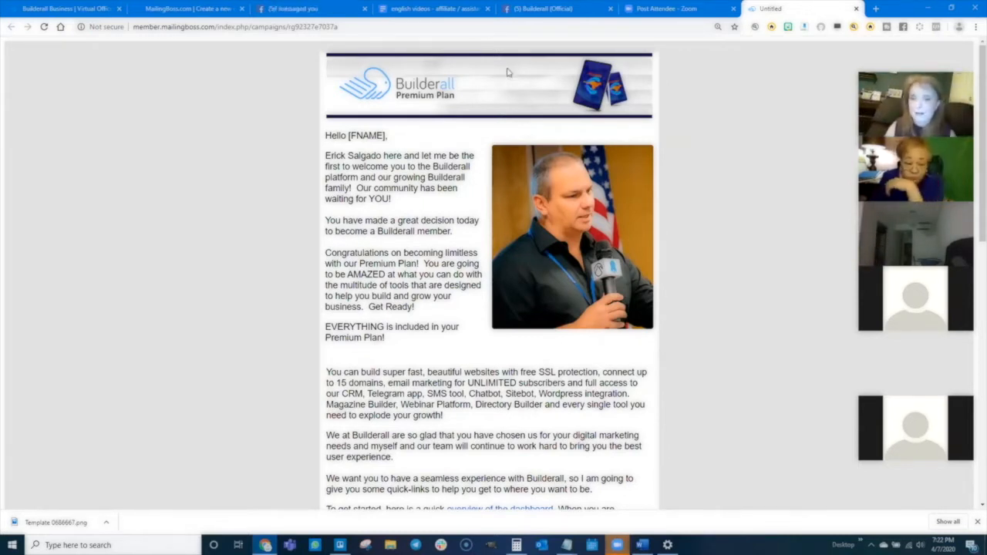
pyautogui.scroll(-8, 427, 295)
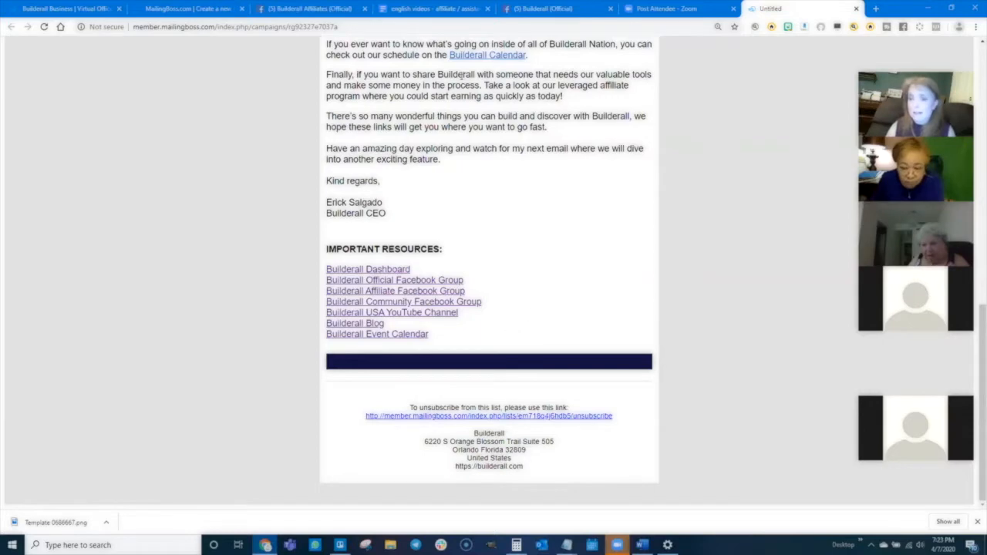
pyautogui.scroll(4, 377, 262)
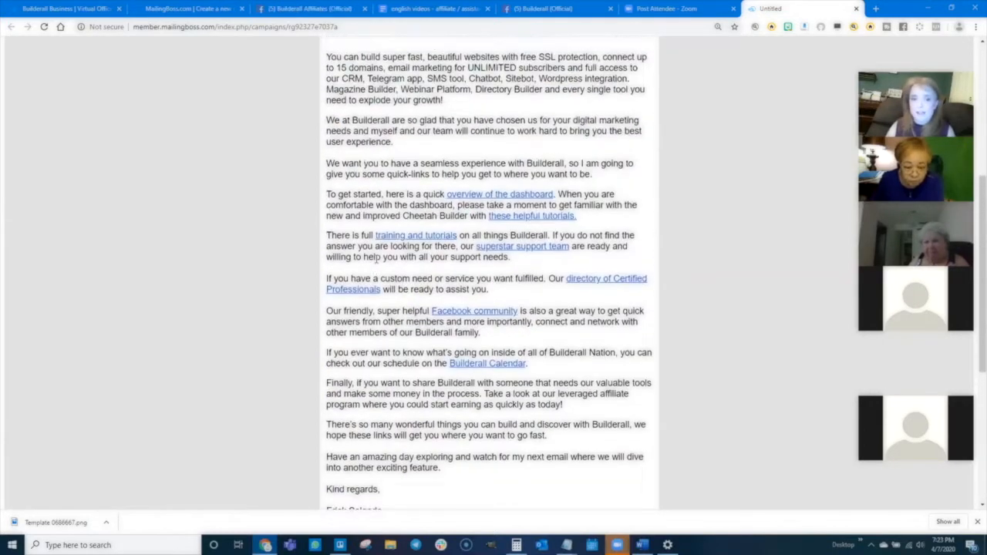
pyautogui.scroll(2, 377, 261)
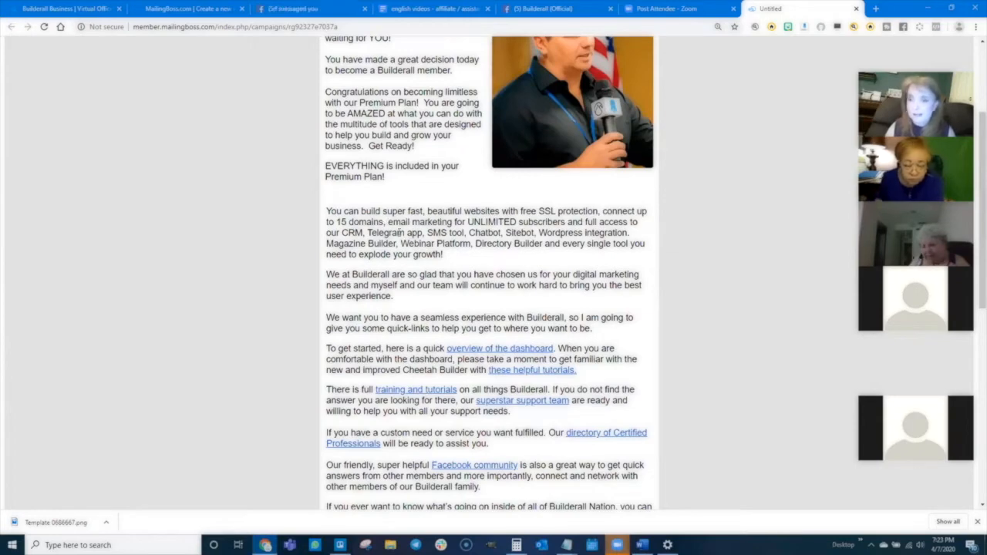
pyautogui.scroll(2, 400, 232)
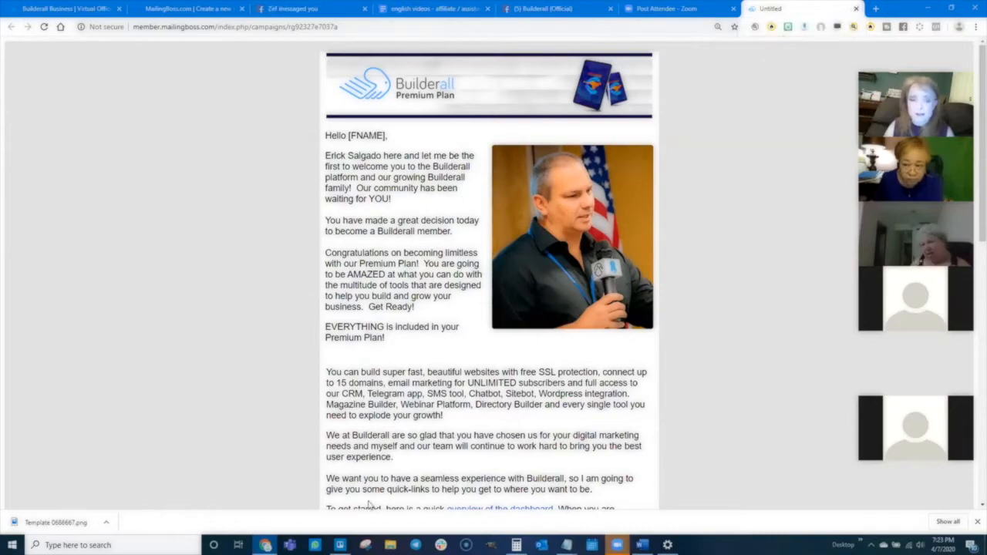
# Return to Trello and open the Email #1 link from the FREE WEBSITE PLAN card.
pyautogui.click(340, 545)
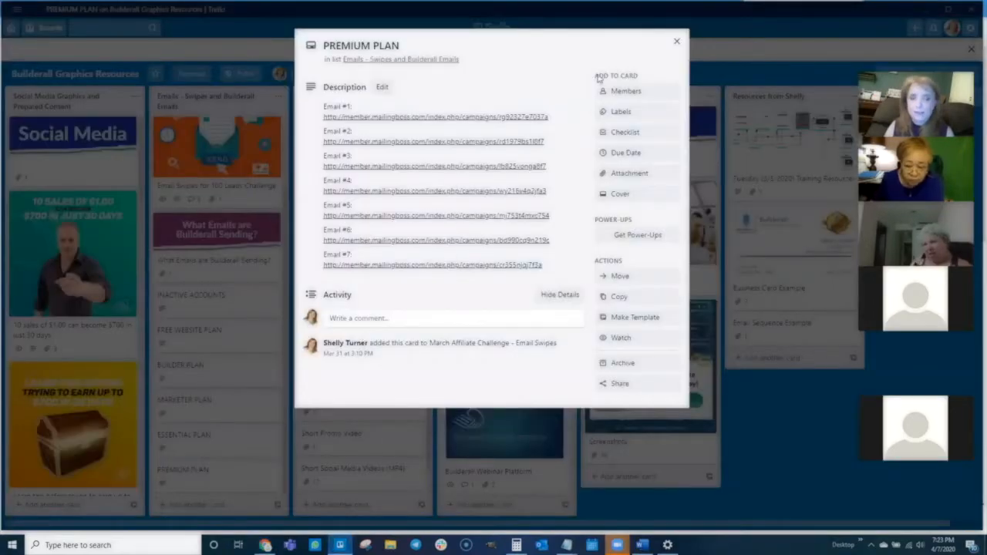
pyautogui.click(676, 40)
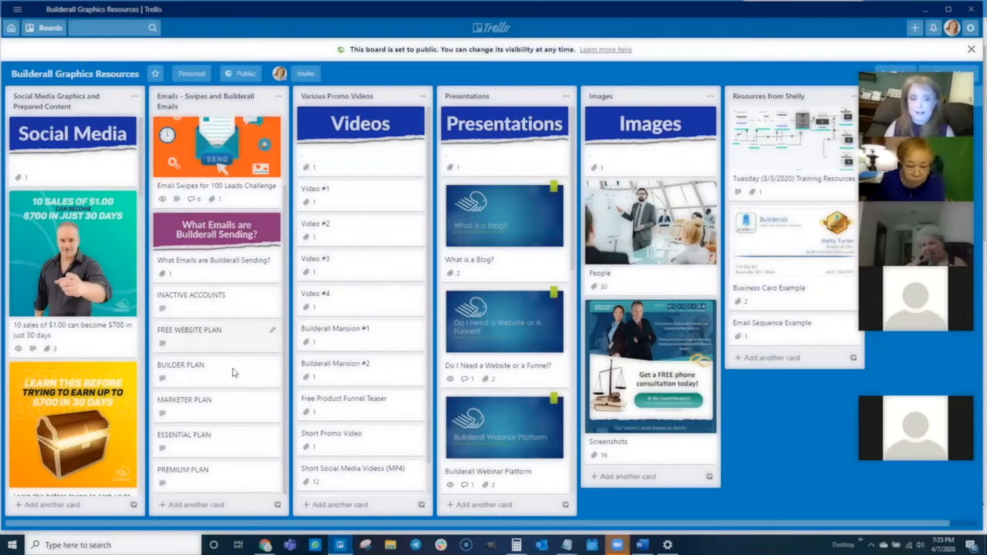
pyautogui.click(202, 332)
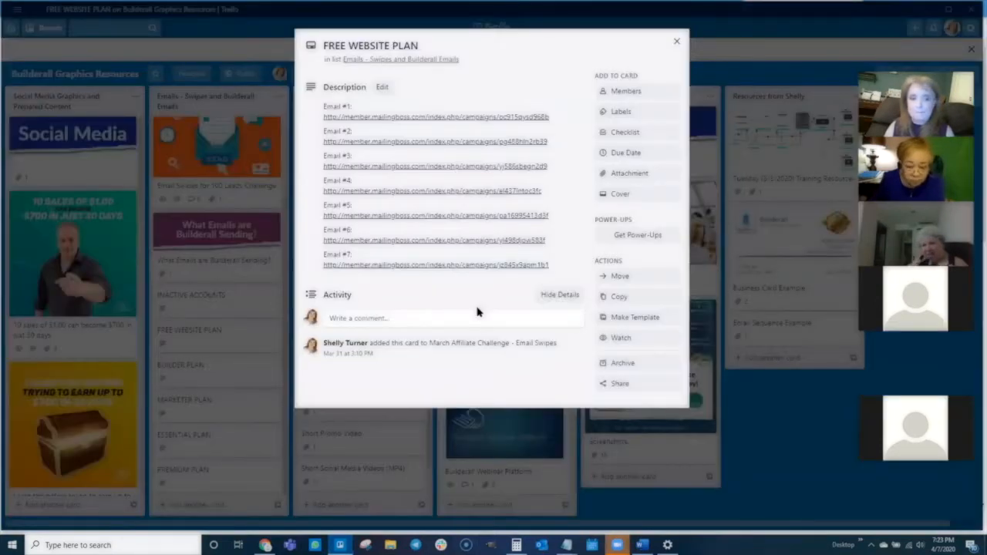
pyautogui.click(438, 117)
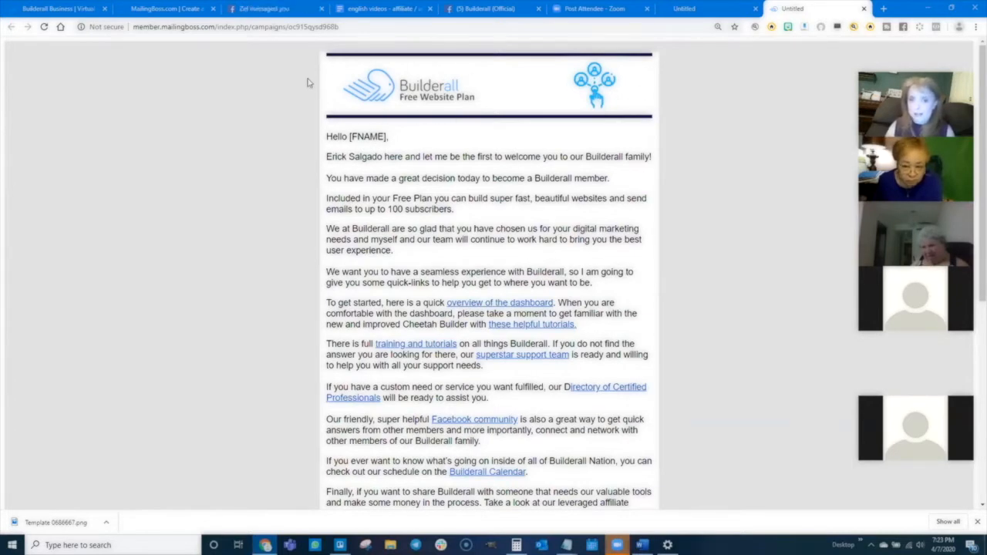
# Review the Free Website Plan welcome email down to its footer, and close both opened email pages.
pyautogui.scroll(-5, 562, 91)
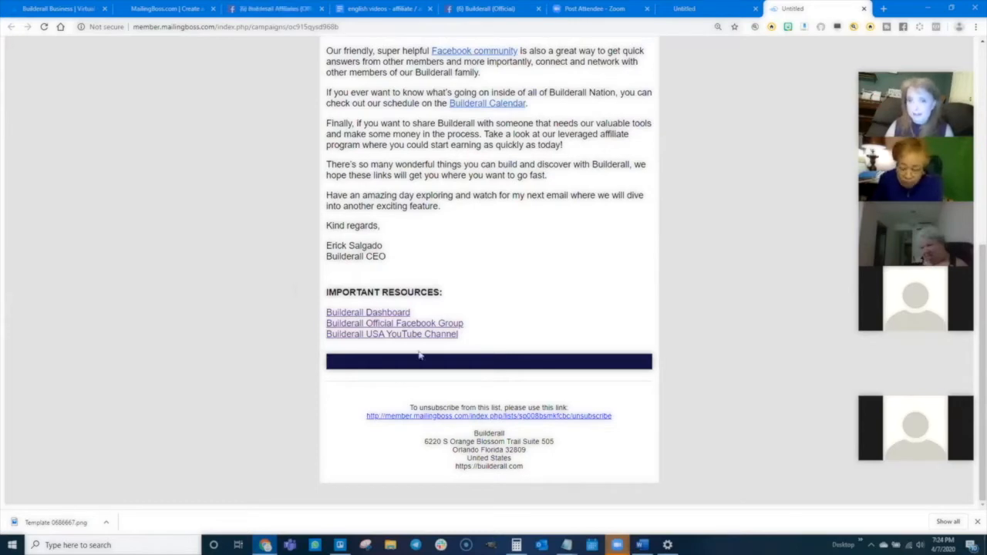
pyautogui.scroll(3, 420, 353)
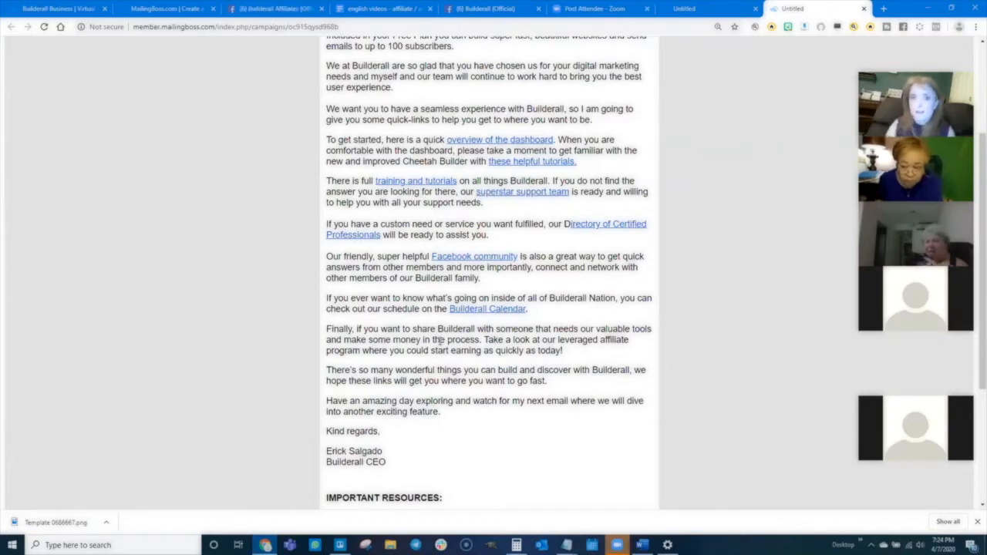
pyautogui.click(863, 8)
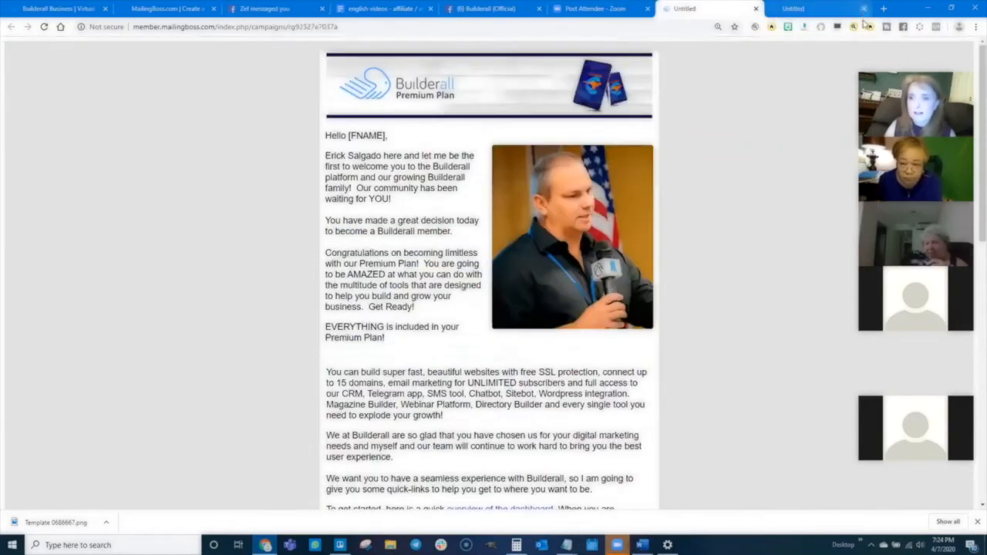
pyautogui.click(854, 9)
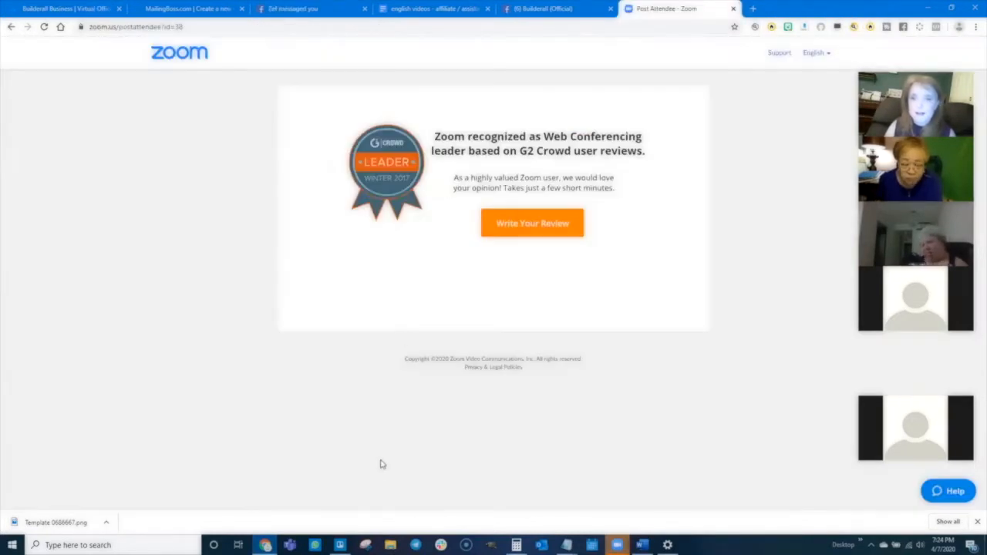
# Return to Trello and open the Email #1 link from the ESSENTIAL PLAN card.
pyautogui.click(340, 545)
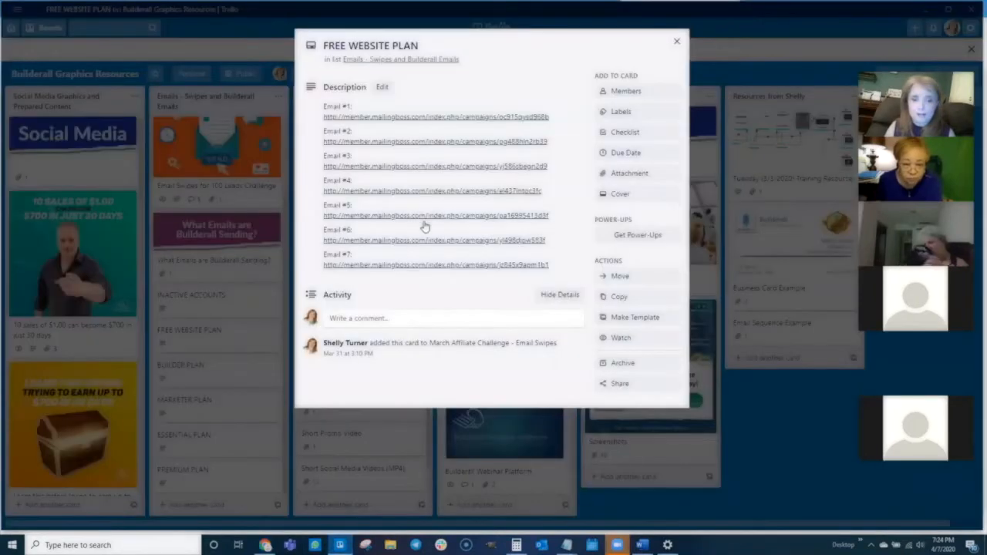
pyautogui.click(677, 43)
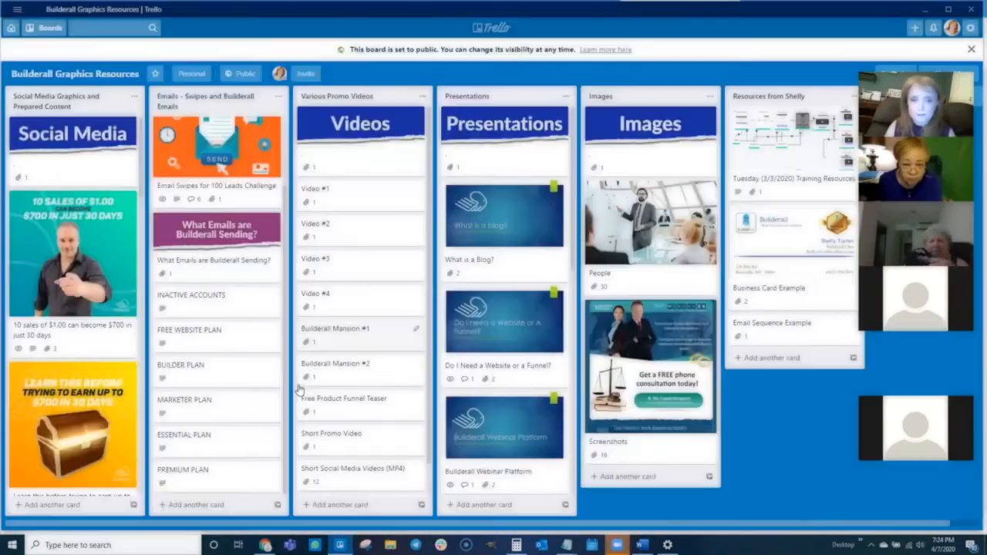
pyautogui.click(190, 437)
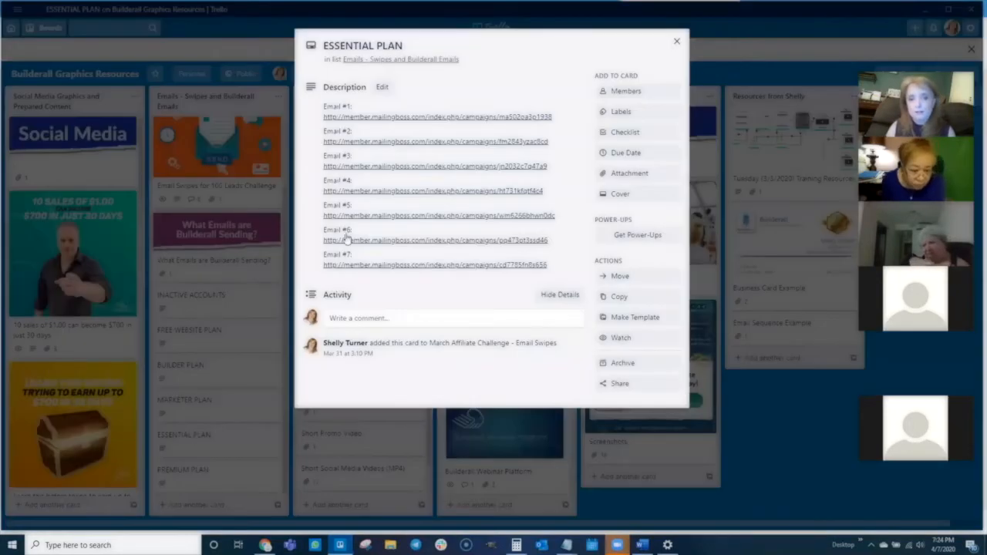
pyautogui.click(407, 122)
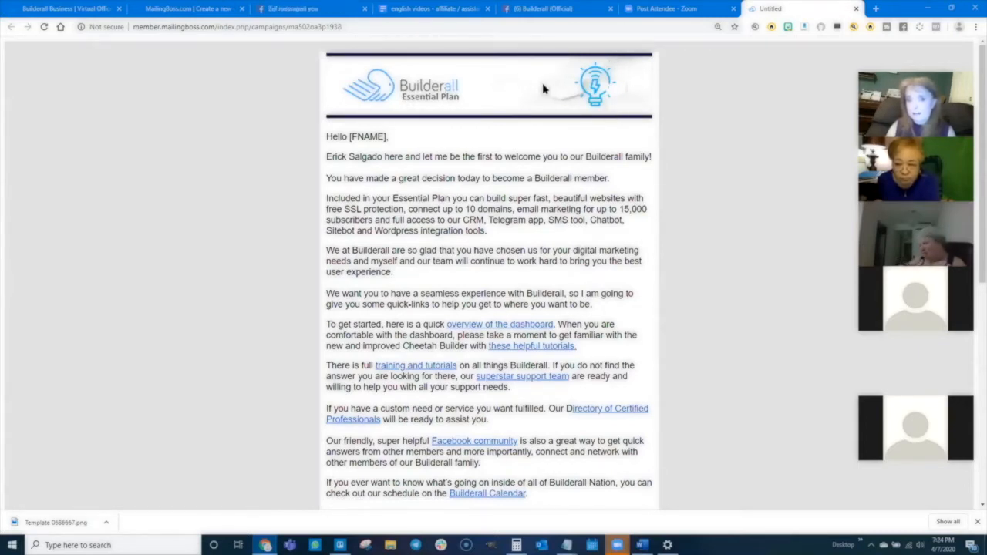
# Review the Essential Plan welcome email down to its footer and close its page.
pyautogui.scroll(-6, 519, 87)
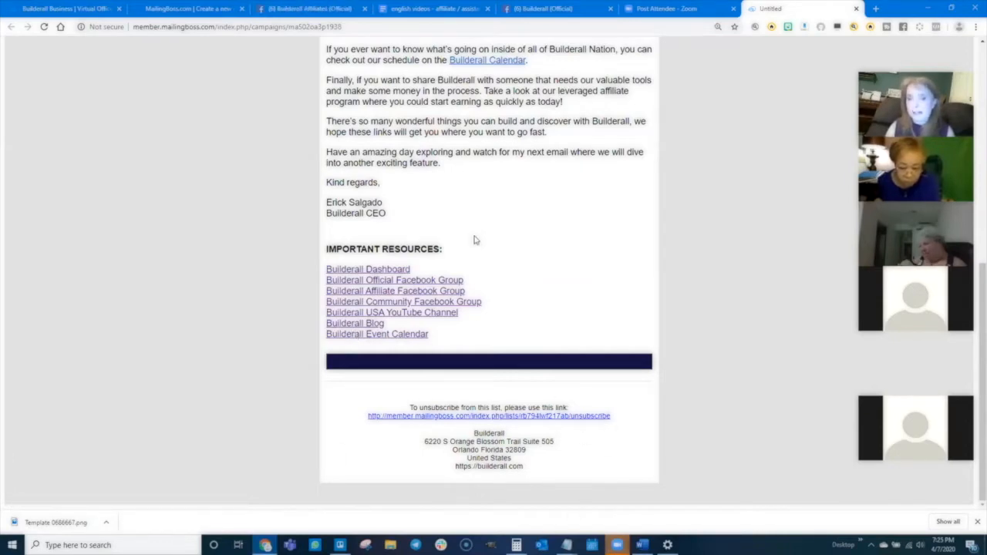
pyautogui.scroll(3, 437, 191)
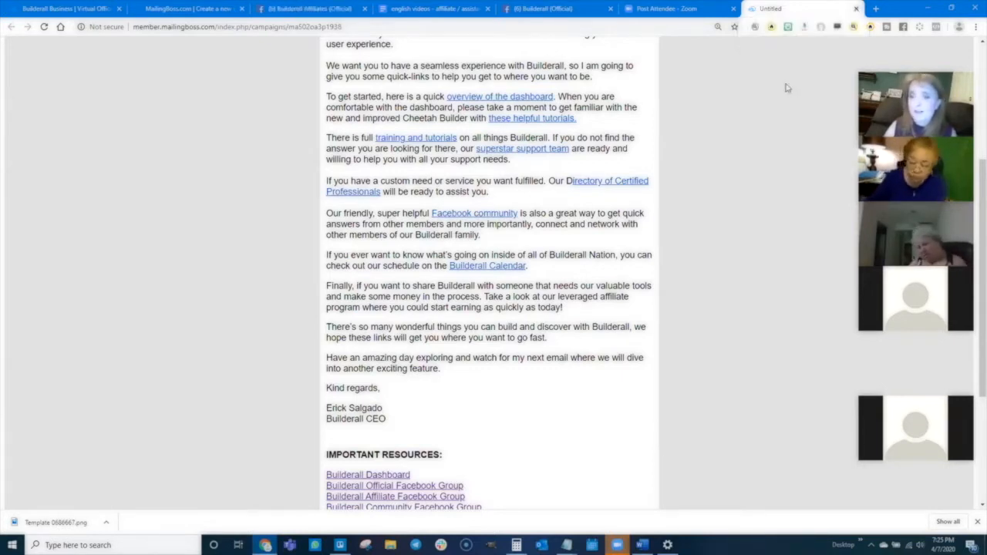
pyautogui.click(855, 10)
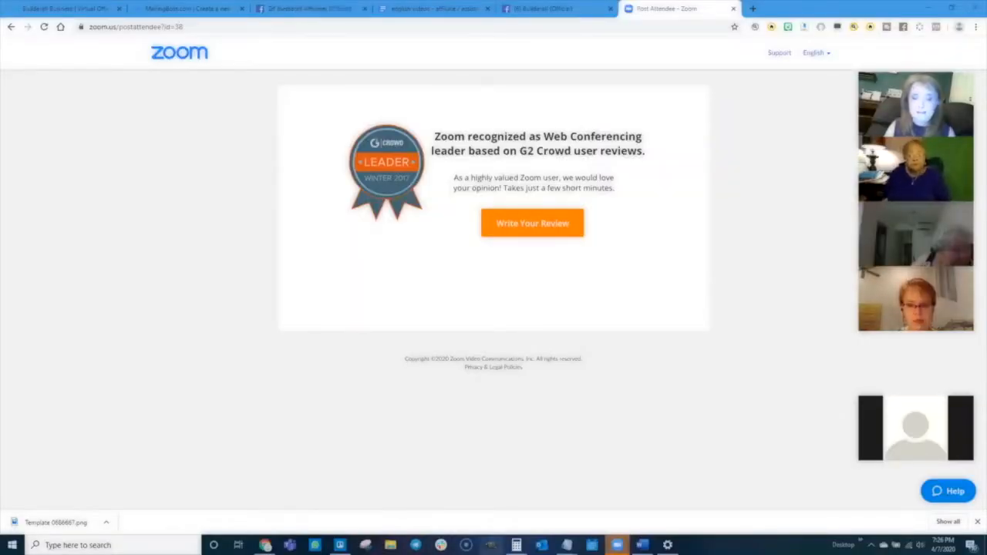
# Switch to GIMP and create a new 1920 × 1080 px image.
pyautogui.click(491, 545)
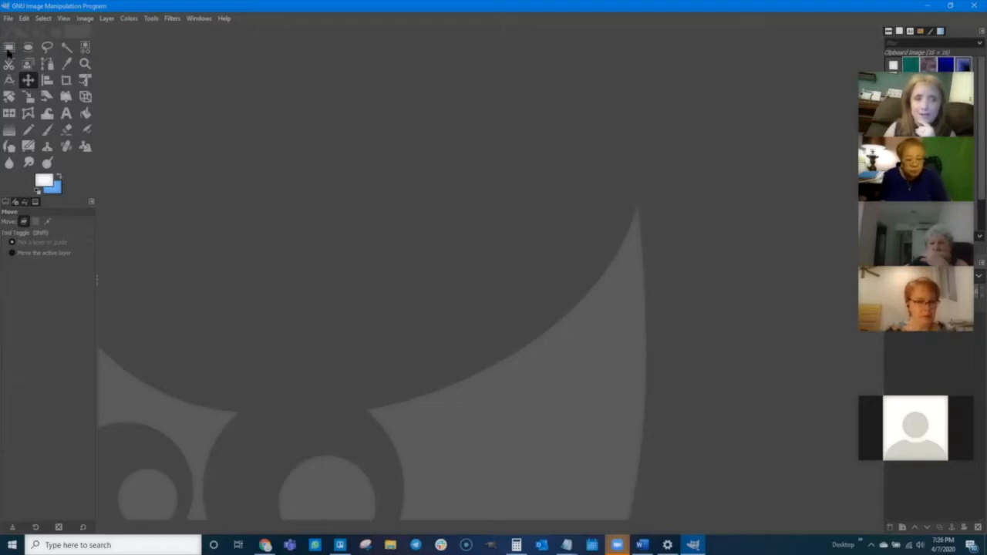
pyautogui.click(8, 18)
pyautogui.click(22, 32)
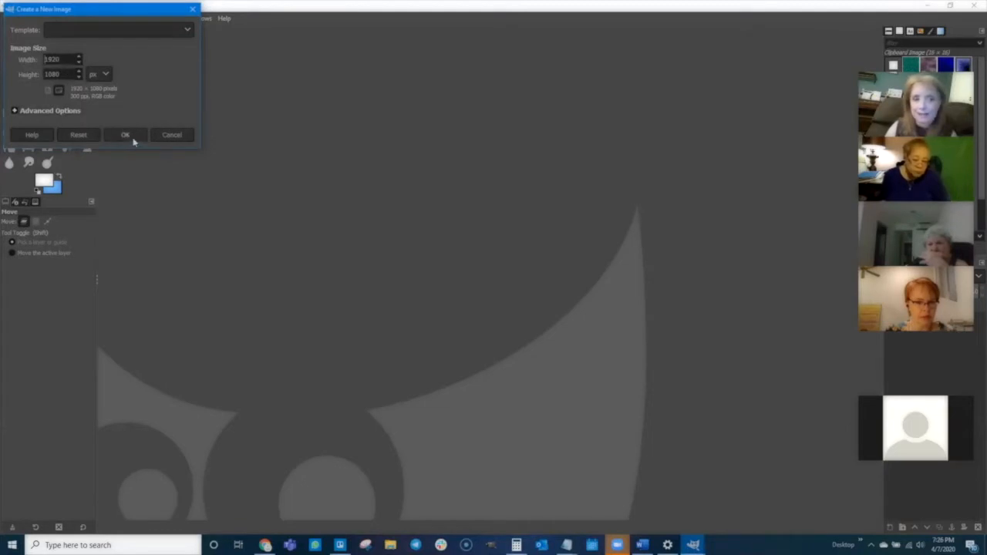
pyautogui.click(124, 136)
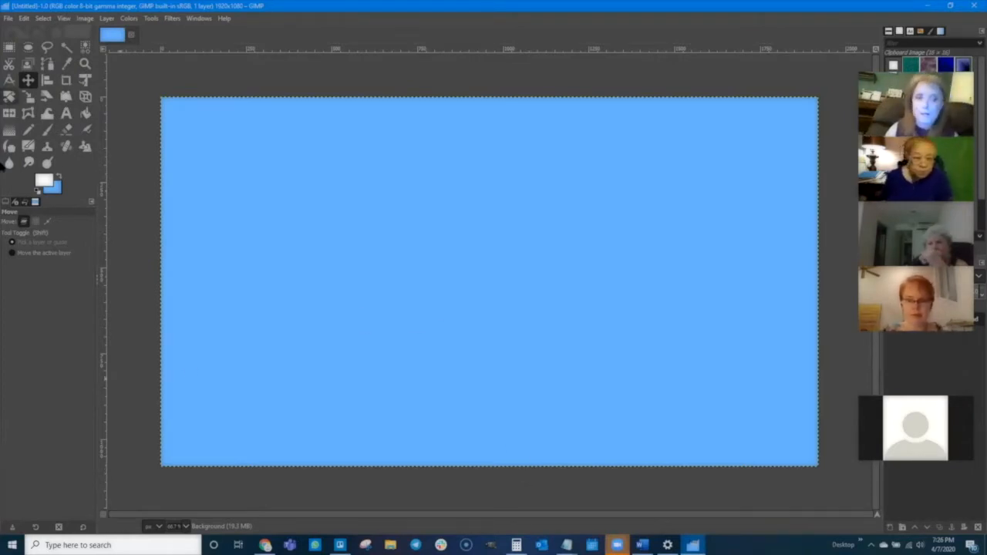
# Crop the image to a full-width strip about 1919 × 363 px from its upper edge and fill it with white.
pyautogui.click(8, 47)
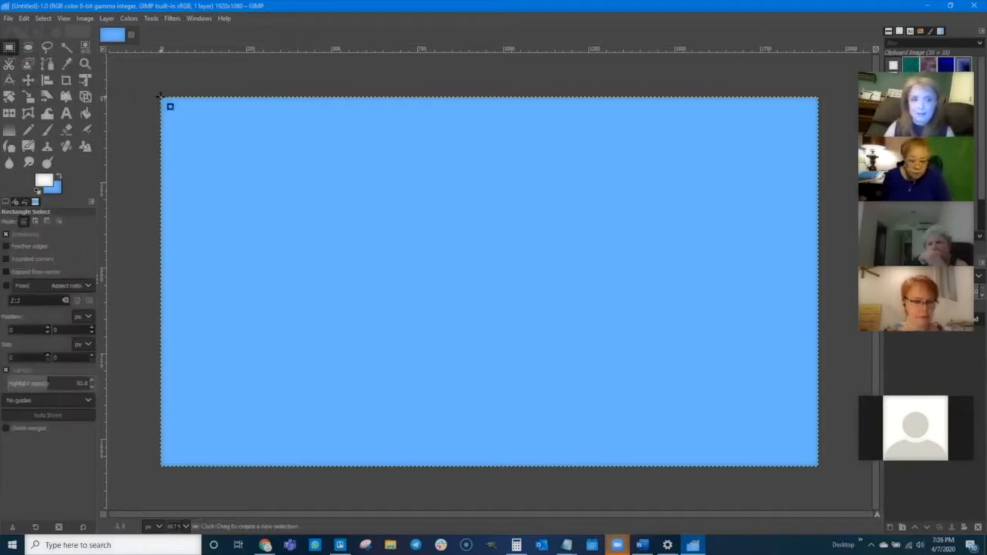
pyautogui.moveTo(161, 98); pyautogui.dragTo(817, 213)
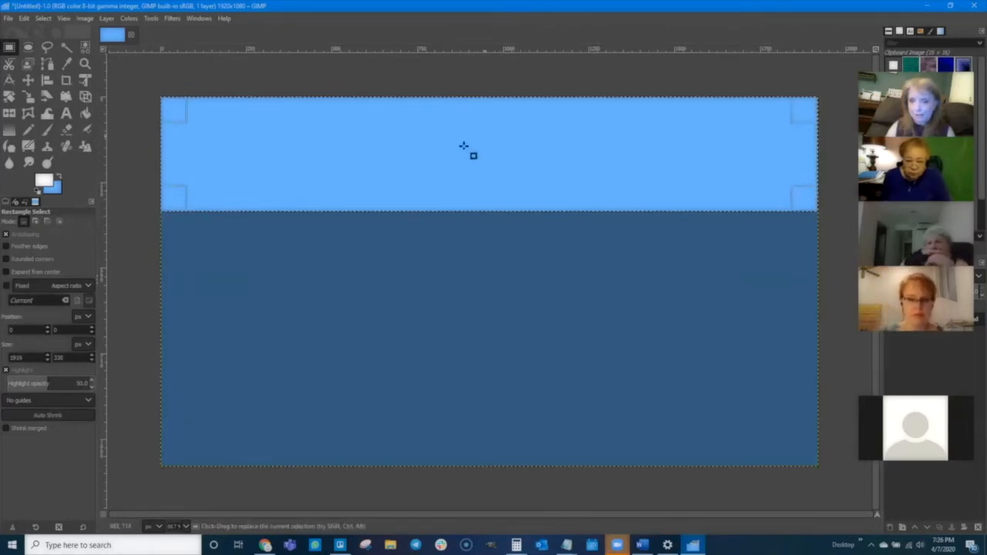
pyautogui.moveTo(474, 205); pyautogui.dragTo(474, 221)
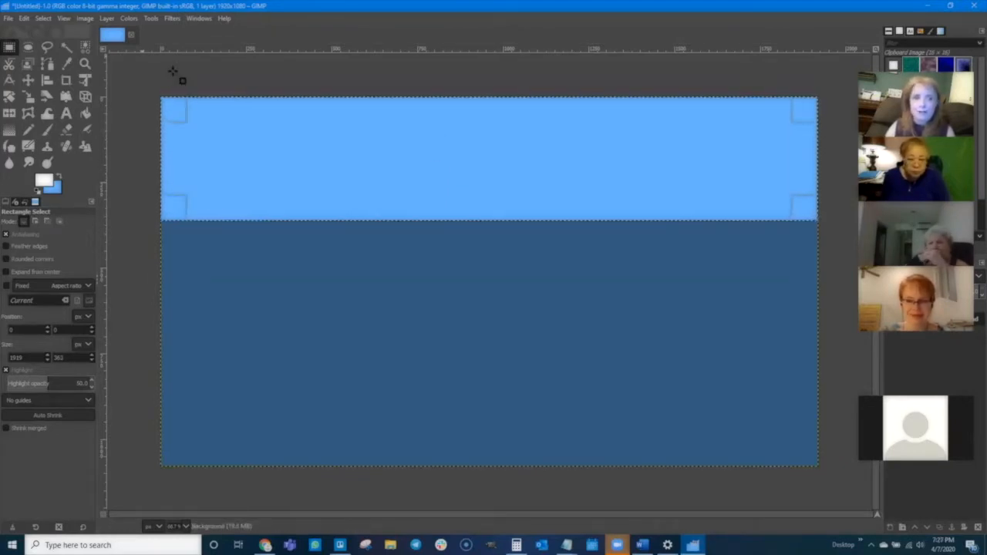
pyautogui.click(85, 18)
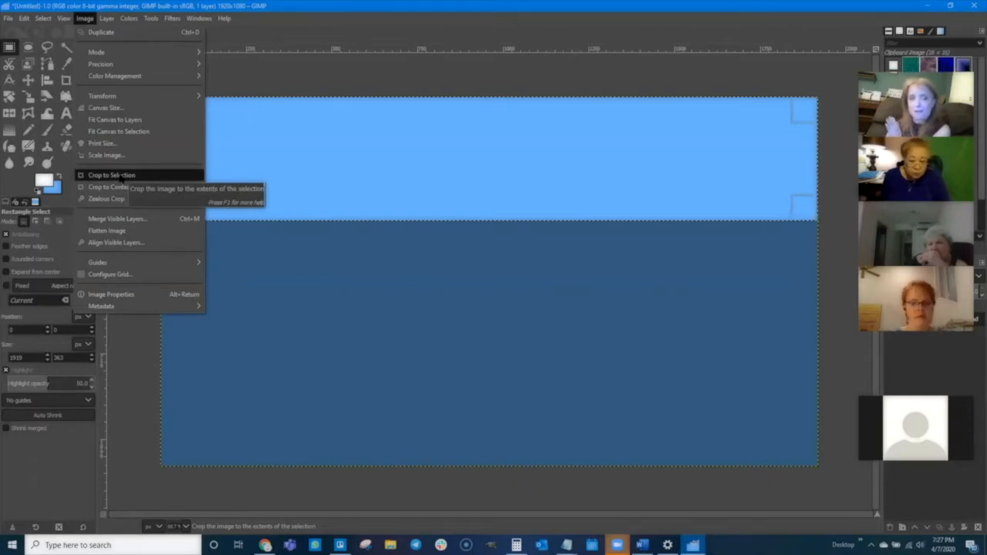
pyautogui.click(119, 175)
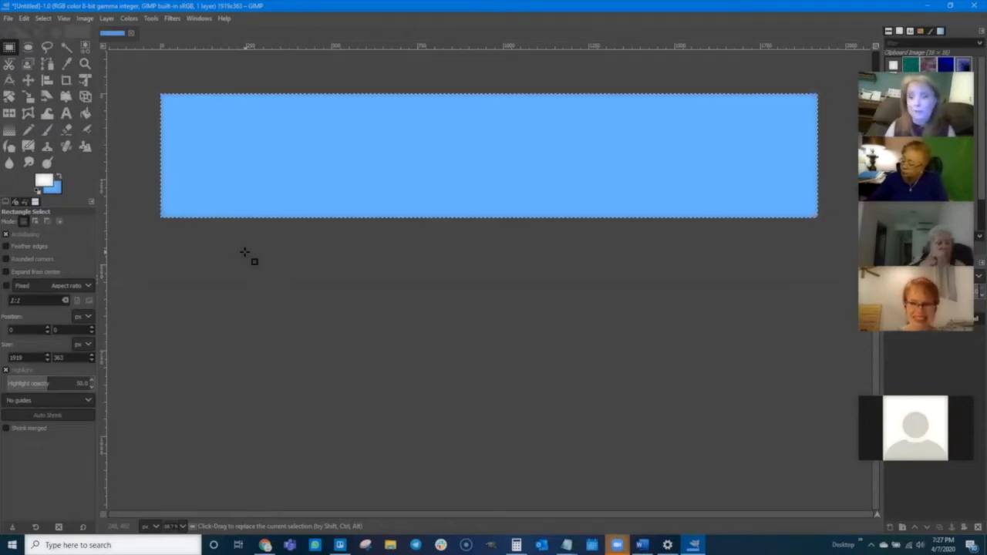
pyautogui.click(87, 113)
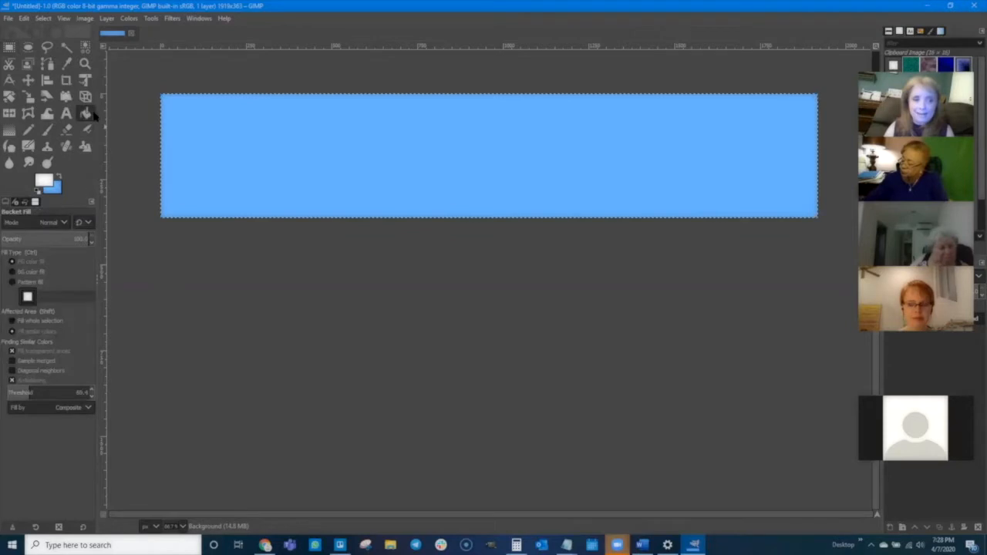
pyautogui.click(357, 140)
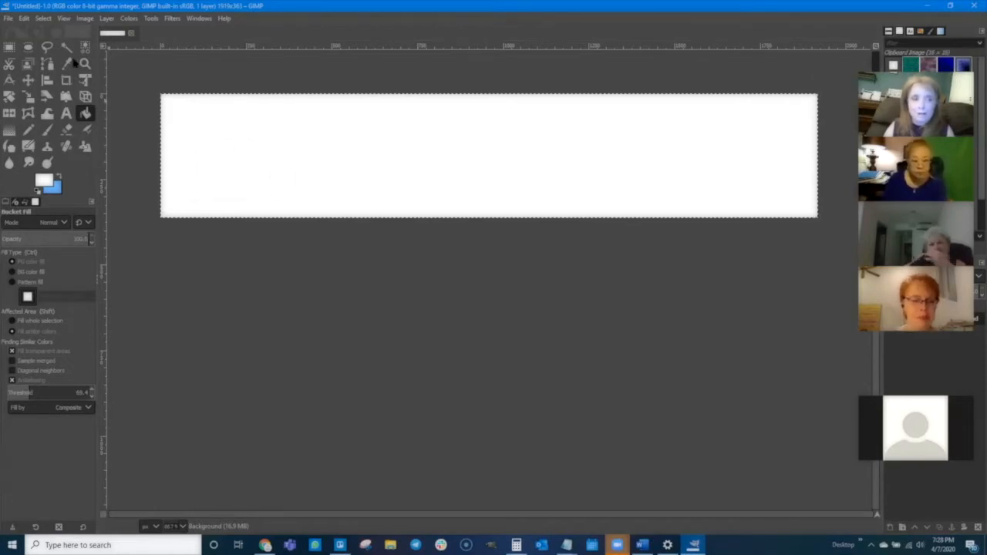
# Start opening an image as a layer and browse to the Builderall\Graphics folder on the DATA (D:) drive.
pyautogui.click(8, 18)
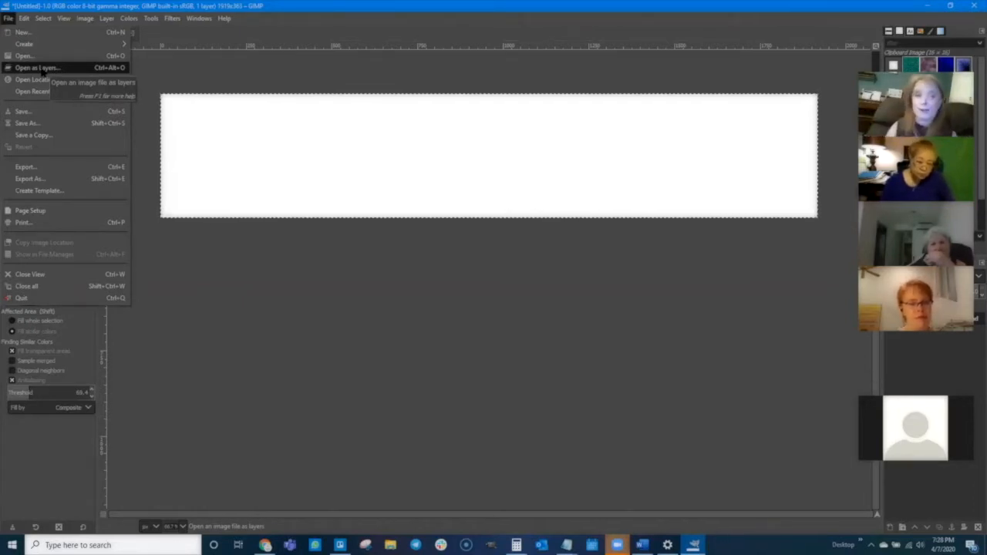
pyautogui.click(37, 68)
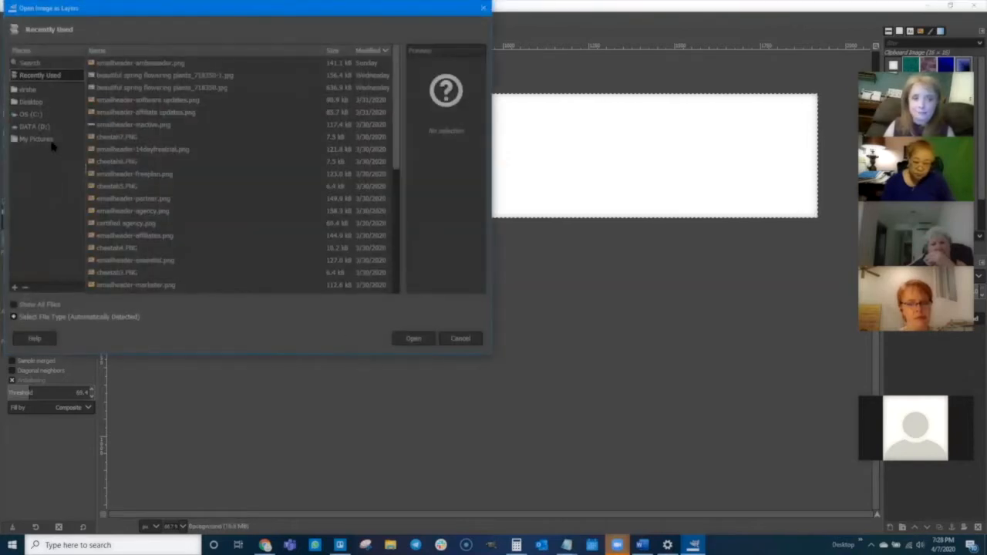
pyautogui.click(35, 127)
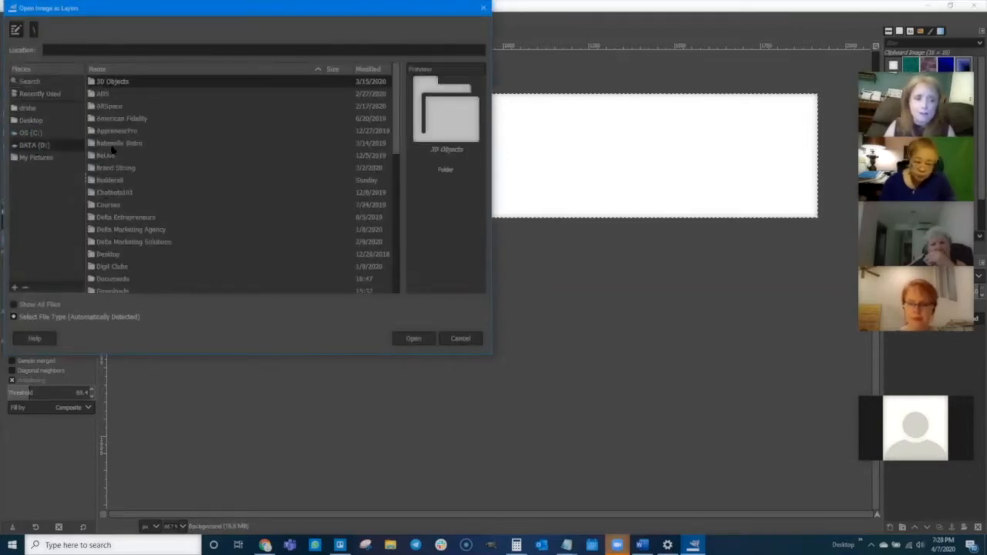
pyautogui.doubleClick(112, 181)
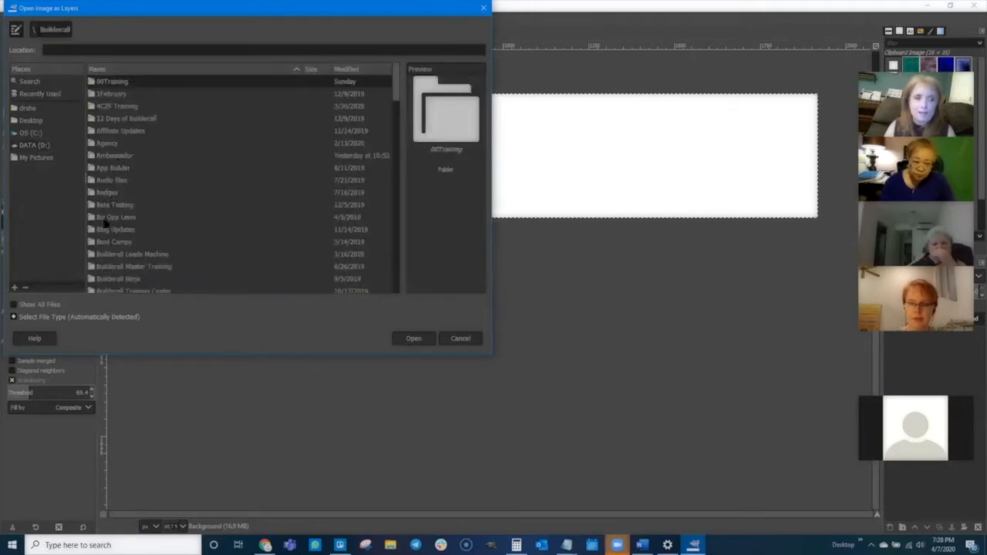
pyautogui.scroll(-5, 113, 239)
pyautogui.scroll(-8, 113, 241)
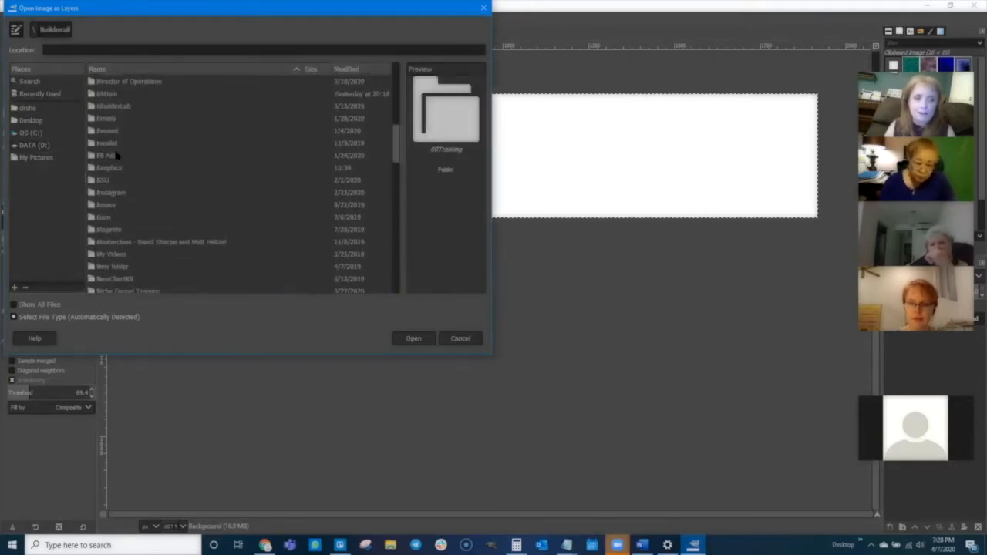
pyautogui.doubleClick(106, 169)
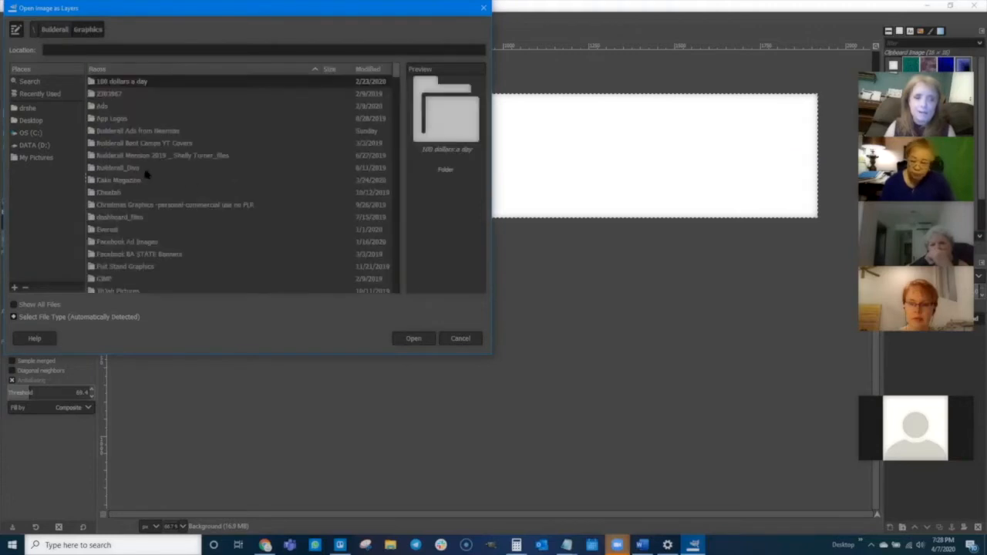
# Add LOGO WITH TEAM AWESOME.png as a layer and move the logo to the left end of the banner.
pyautogui.click(138, 167)
pyautogui.write('l')
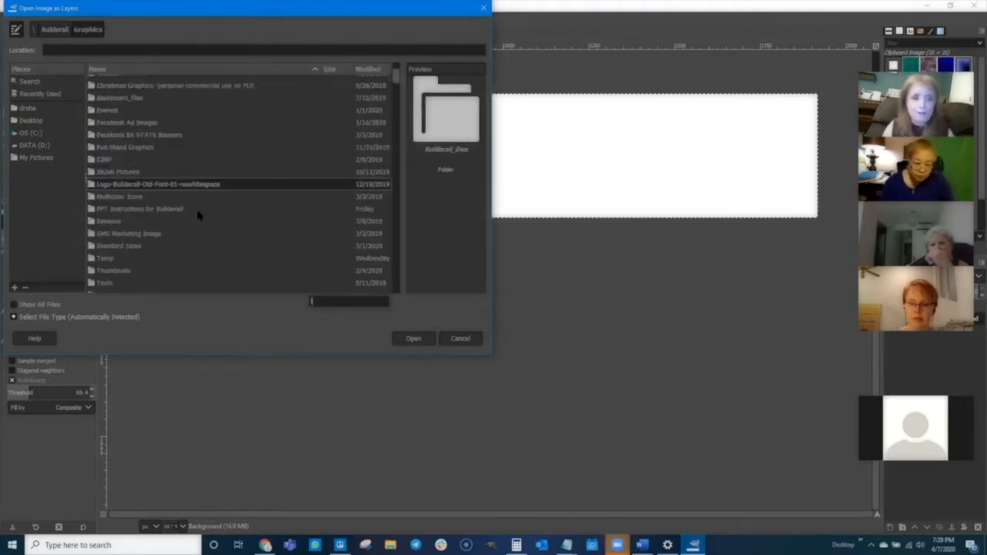
pyautogui.scroll(-3, 192, 215)
pyautogui.press('Down')
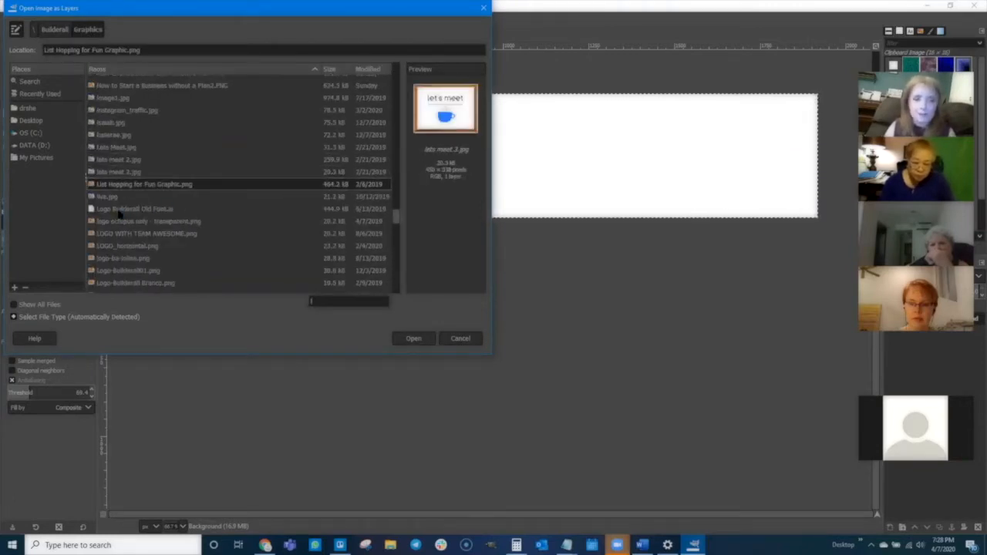
pyautogui.click(120, 208)
pyautogui.click(119, 223)
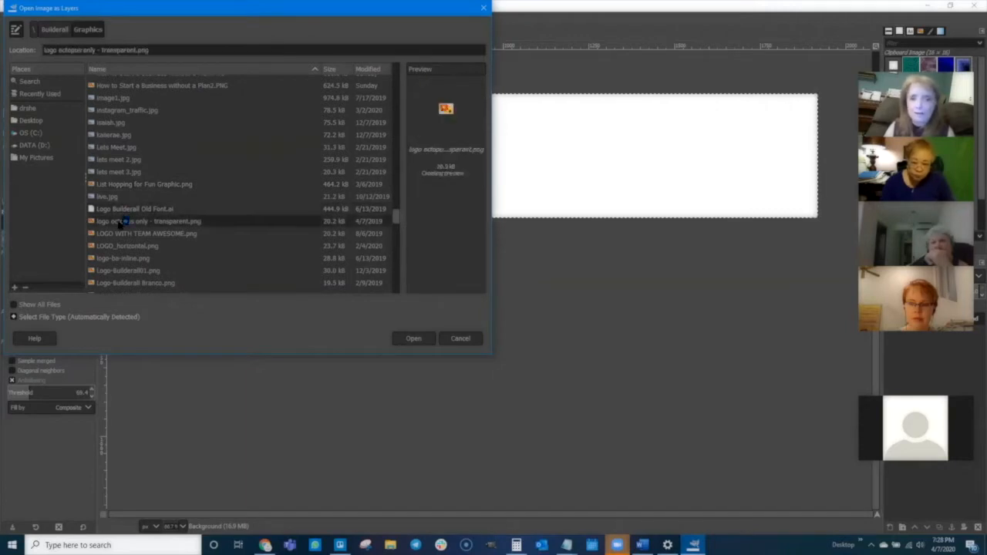
pyautogui.click(121, 234)
pyautogui.scroll(-1, 136, 218)
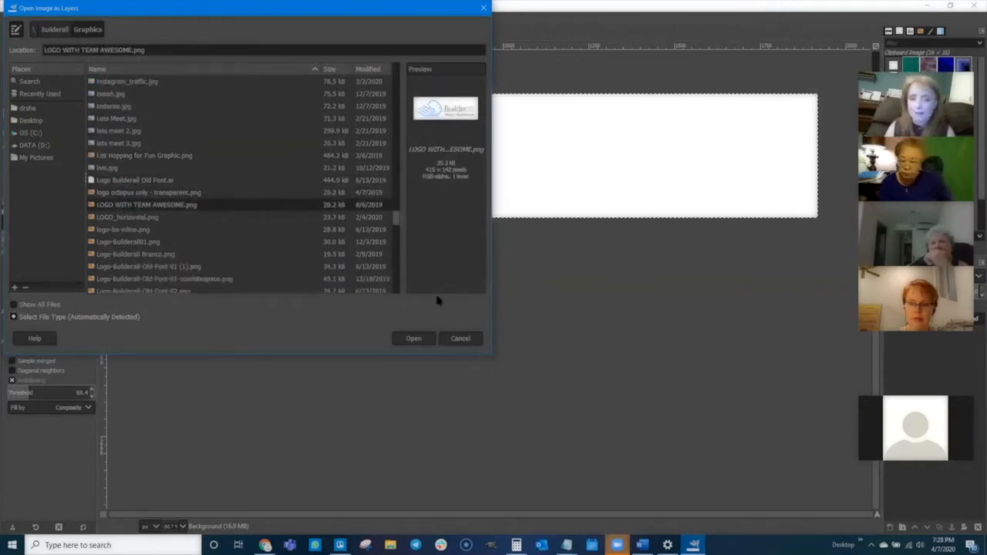
pyautogui.click(413, 338)
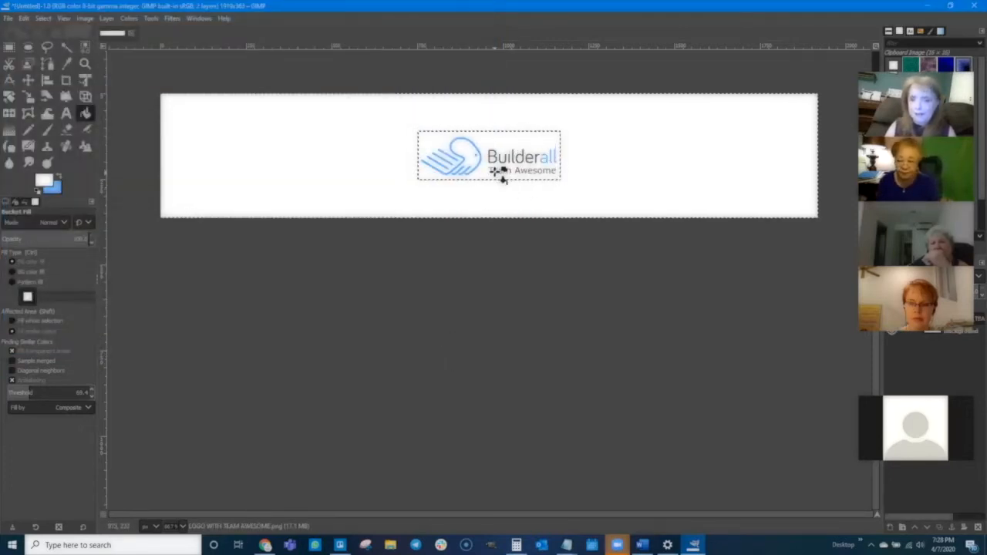
pyautogui.click(28, 81)
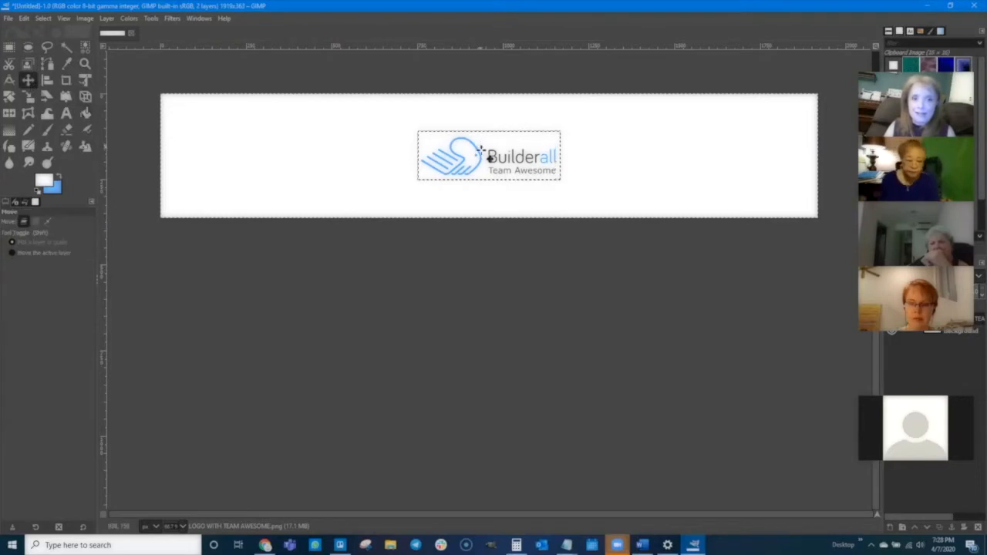
pyautogui.moveTo(478, 154); pyautogui.dragTo(234, 149)
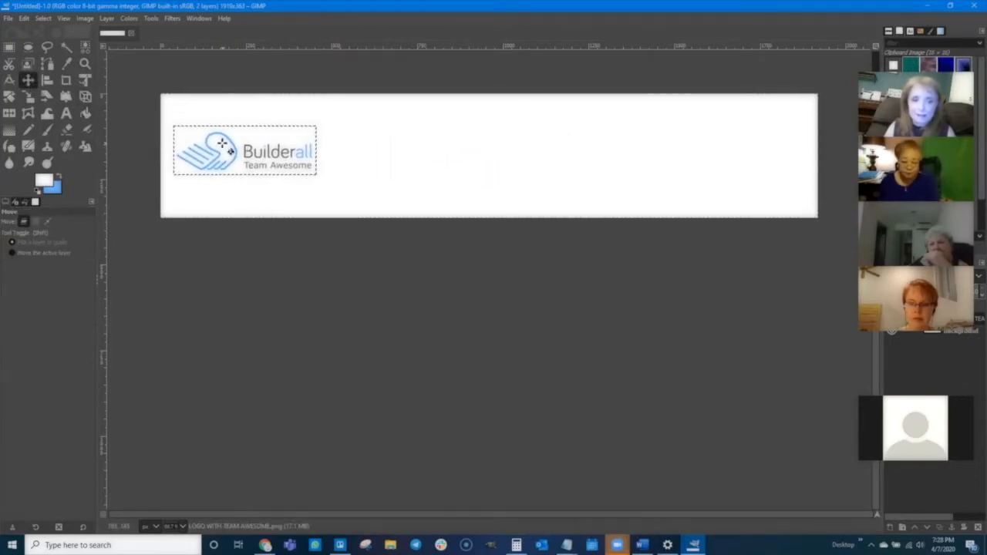
# Try to scale the logo layer up to about 778 px wide with the selection still active, and undo the scaling.
pyautogui.click(28, 96)
pyautogui.click(223, 159)
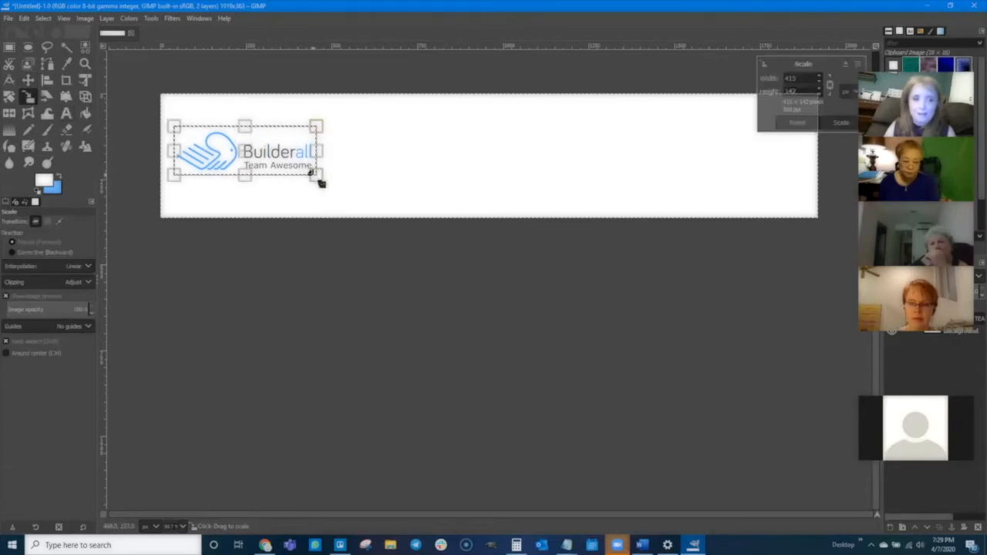
pyautogui.moveTo(315, 175); pyautogui.dragTo(449, 221)
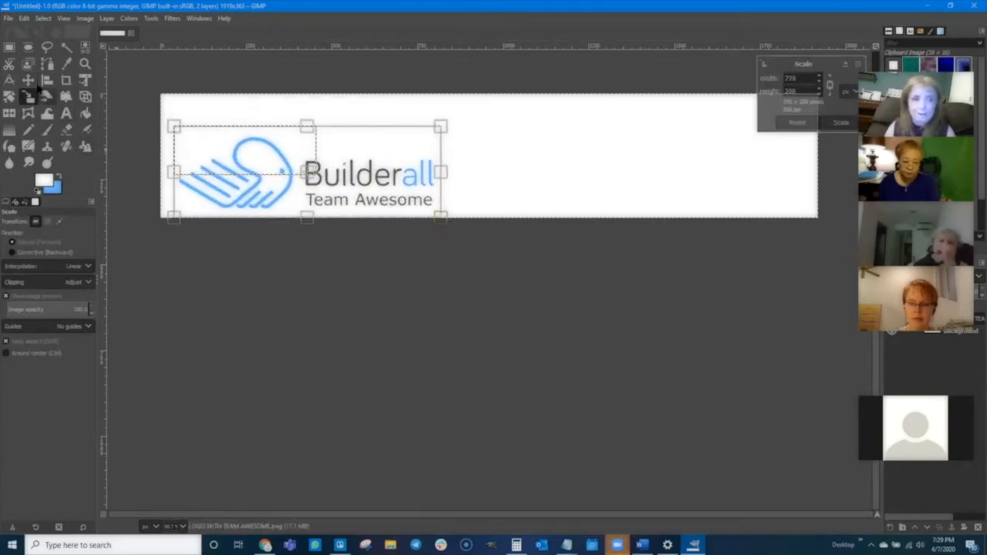
pyautogui.click(840, 123)
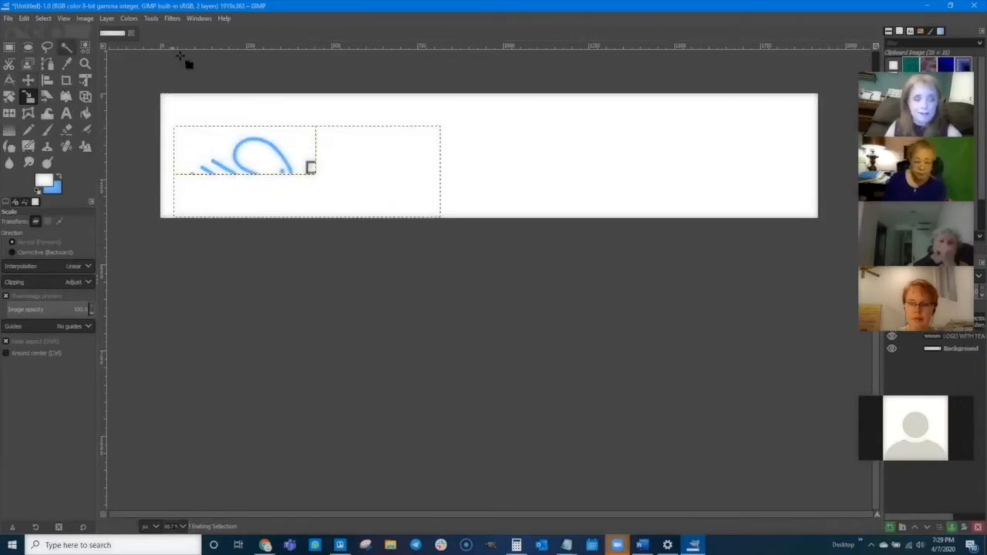
pyautogui.hotkey('ctrl', 'z')
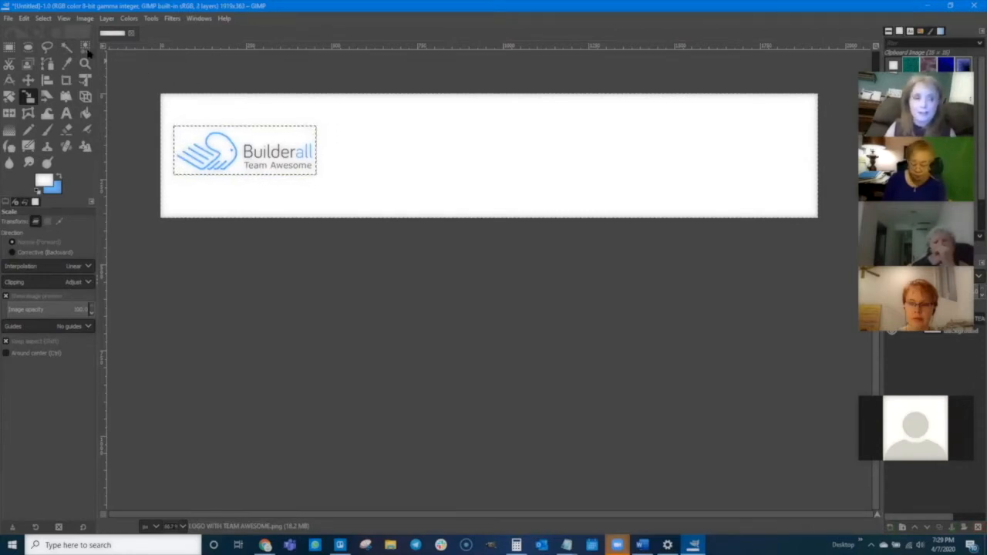
# Clear the selection, scale the logo to about 800 × 275 px, and center it vertically at the banner's left end.
pyautogui.click(43, 18)
pyautogui.click(44, 32)
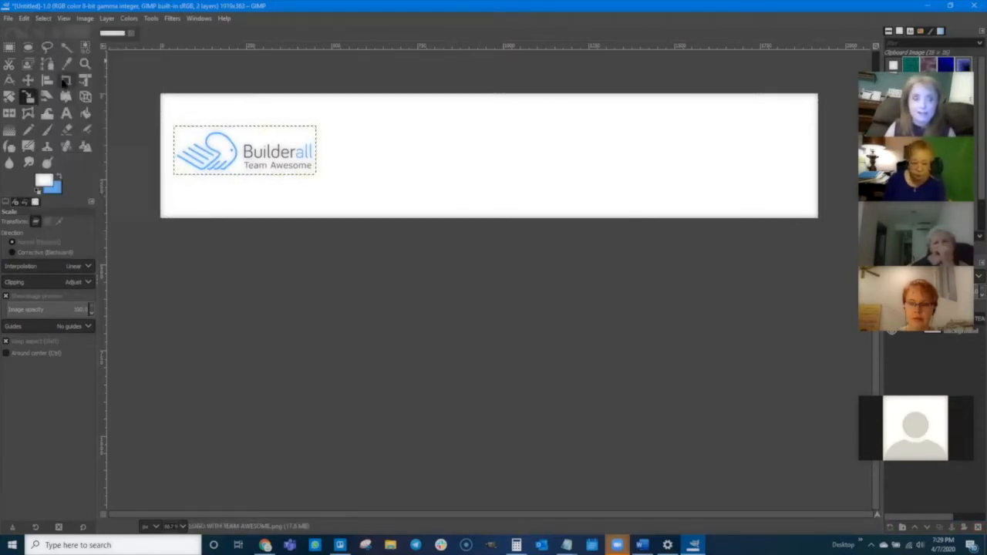
pyautogui.click(228, 147)
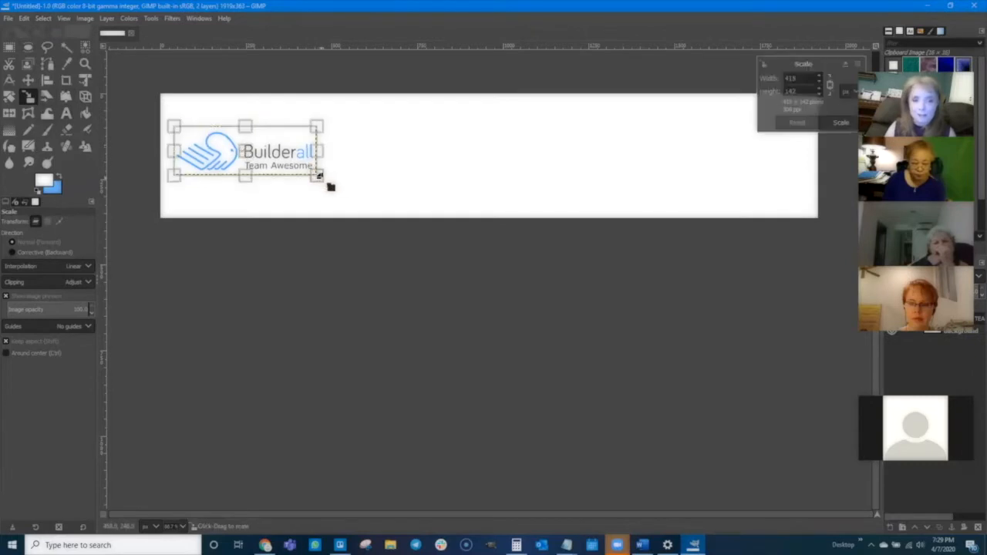
pyautogui.moveTo(318, 176); pyautogui.dragTo(453, 219)
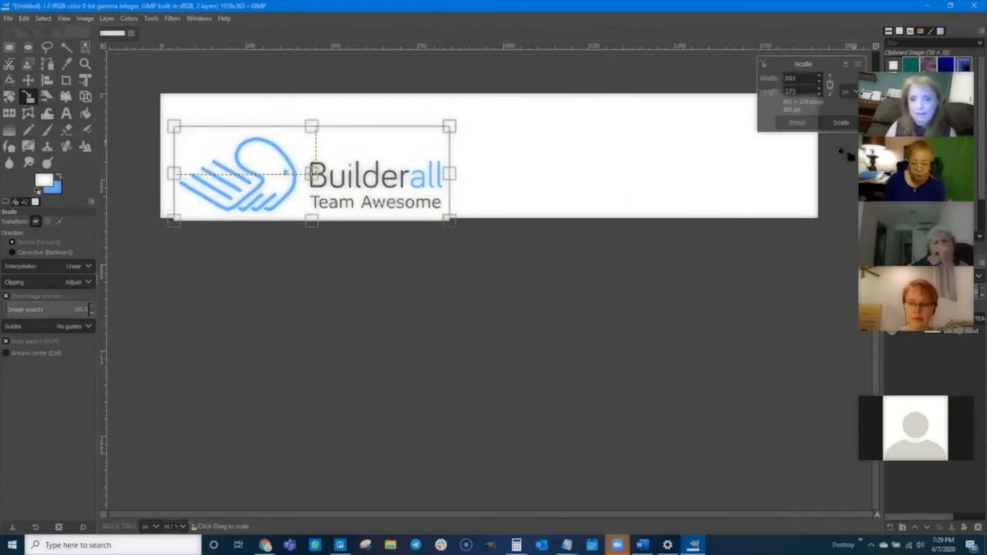
pyautogui.click(841, 122)
pyautogui.click(29, 81)
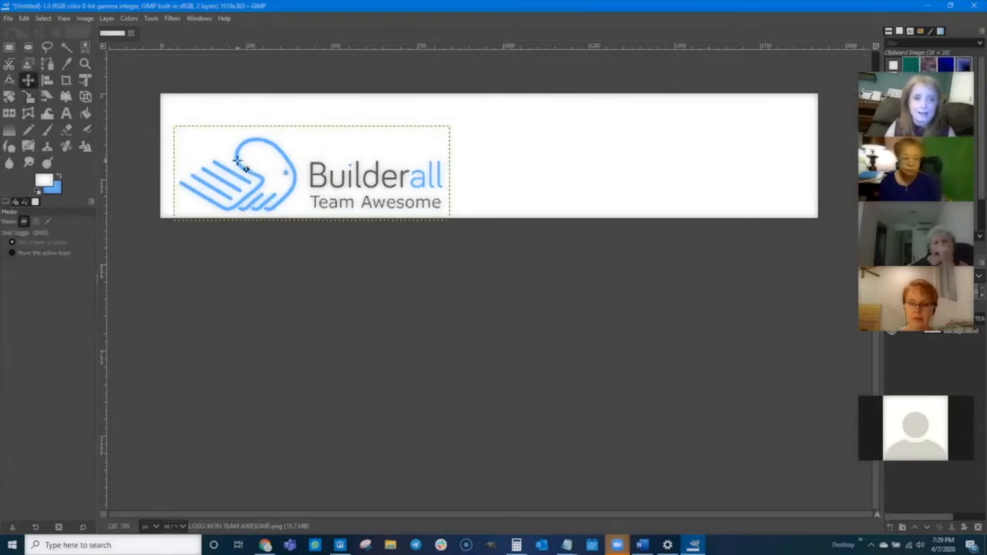
pyautogui.moveTo(238, 160); pyautogui.dragTo(230, 135)
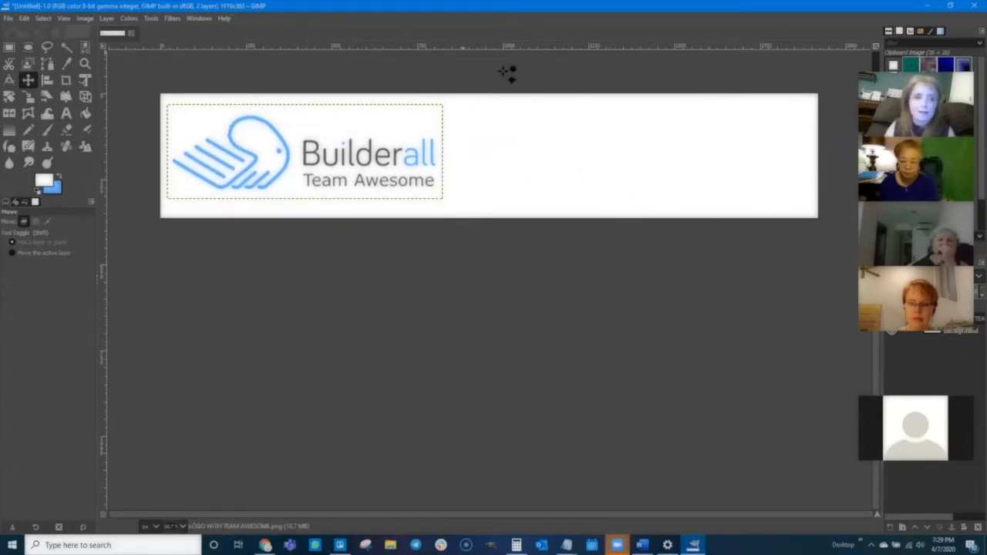
# Add Cheetah image.PNG from the Builderall\Graphics folder to the banner as a new layer.
pyautogui.click(7, 18)
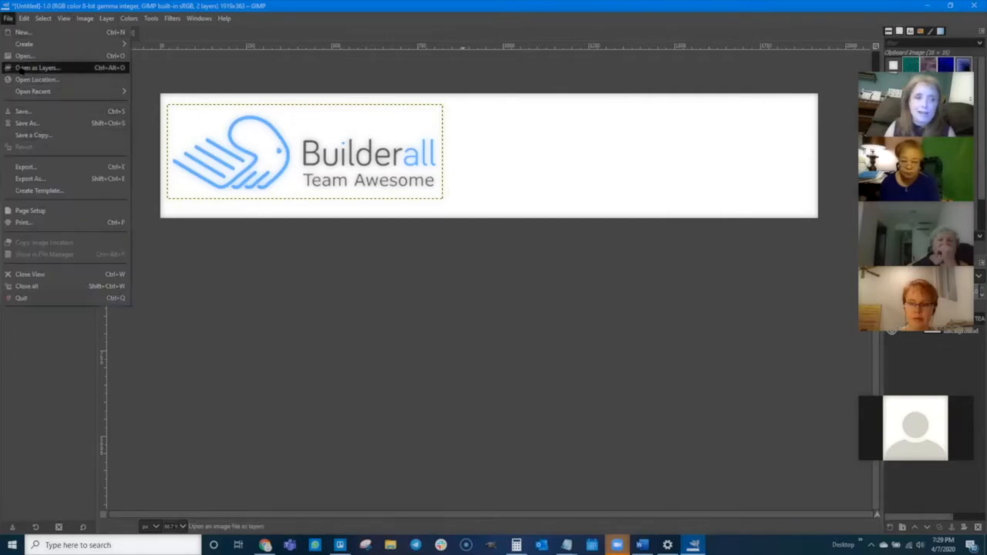
pyautogui.click(35, 69)
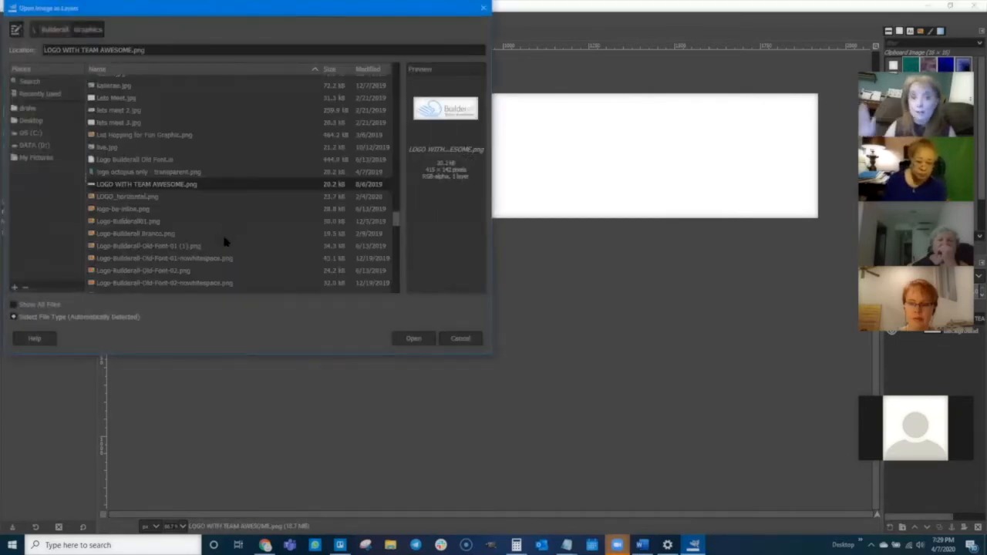
pyautogui.click(121, 123)
pyautogui.write('c')
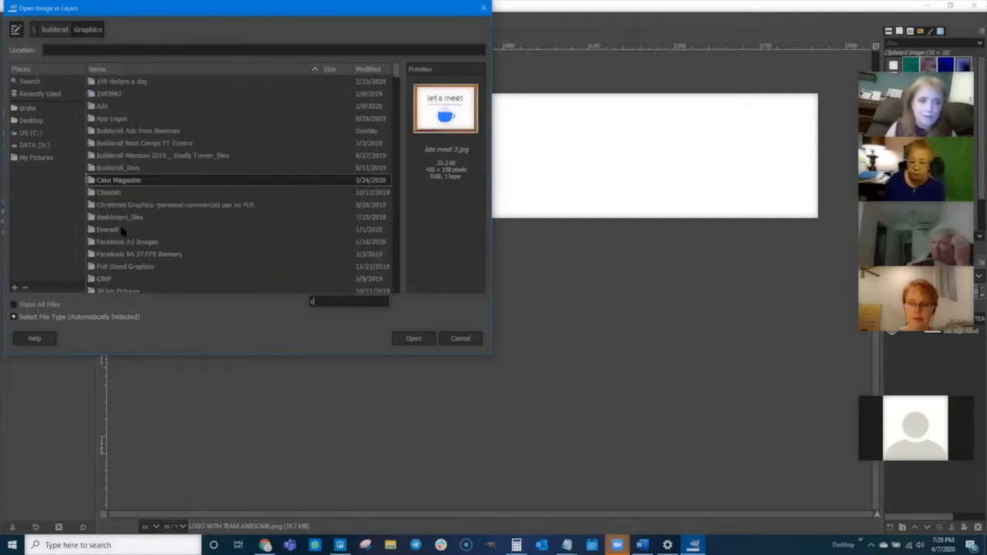
pyautogui.scroll(-10, 121, 230)
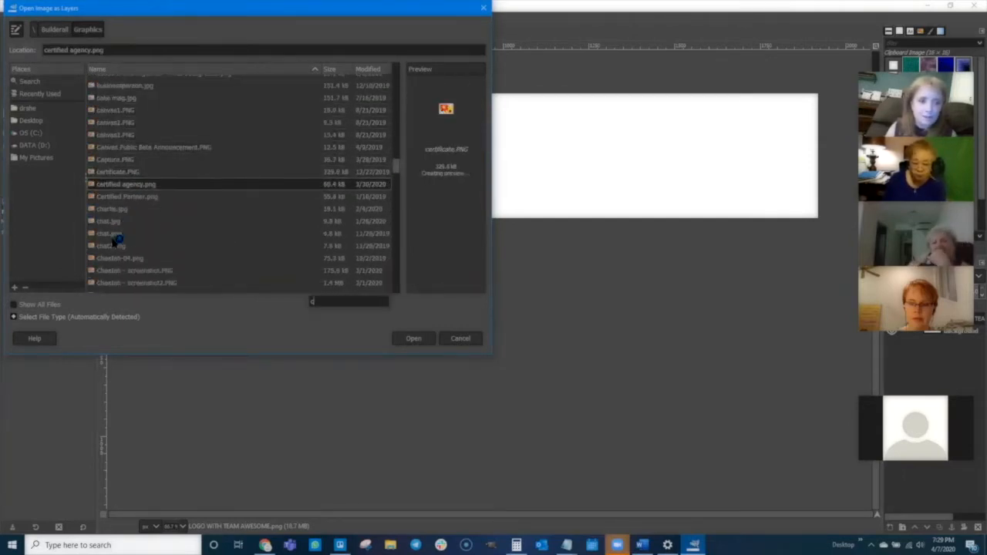
pyautogui.scroll(-7, 116, 239)
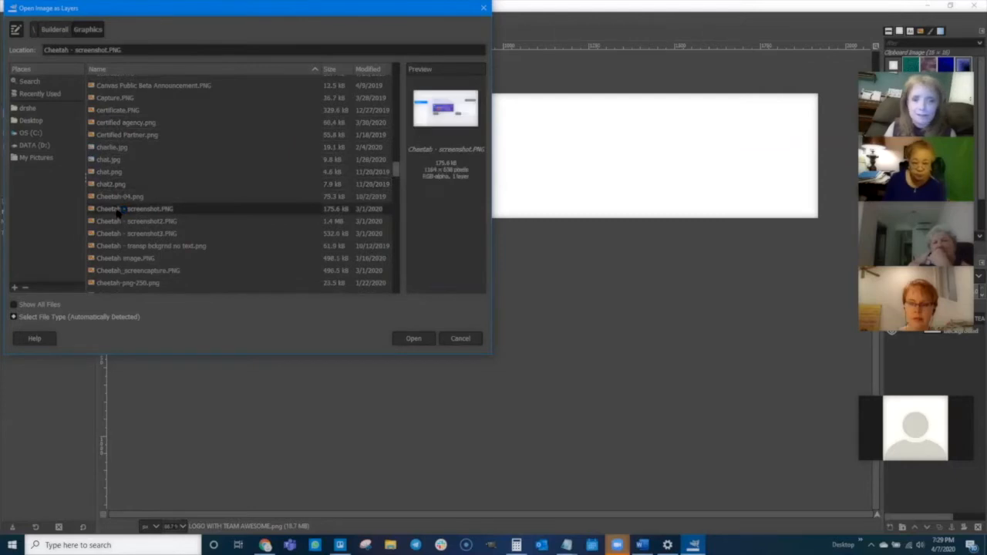
pyautogui.scroll(-3, 113, 241)
pyautogui.click(116, 202)
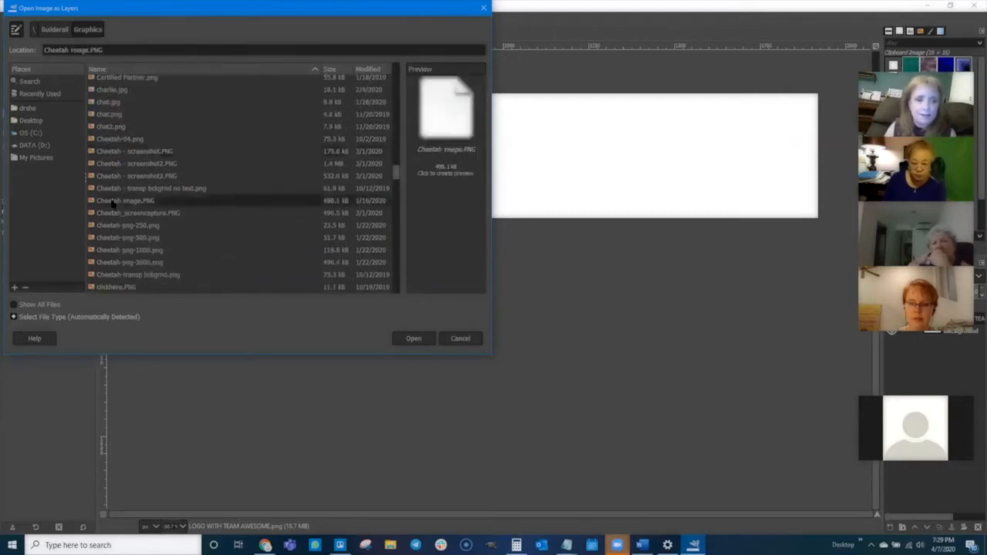
pyautogui.click(414, 340)
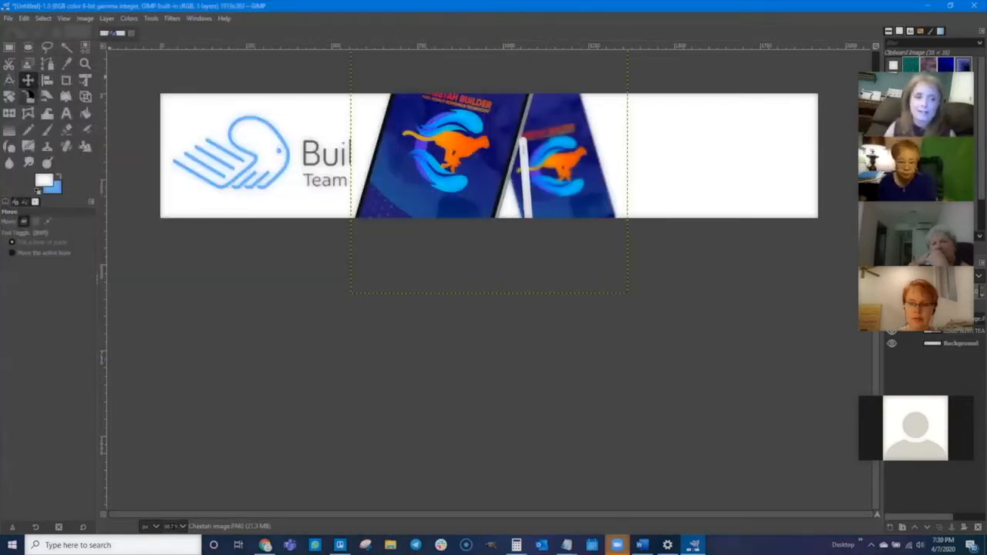
# Scale the cheetah image layer down to about 323 px wide, keeping its proportions, and move it to the banner's right end.
pyautogui.click(28, 98)
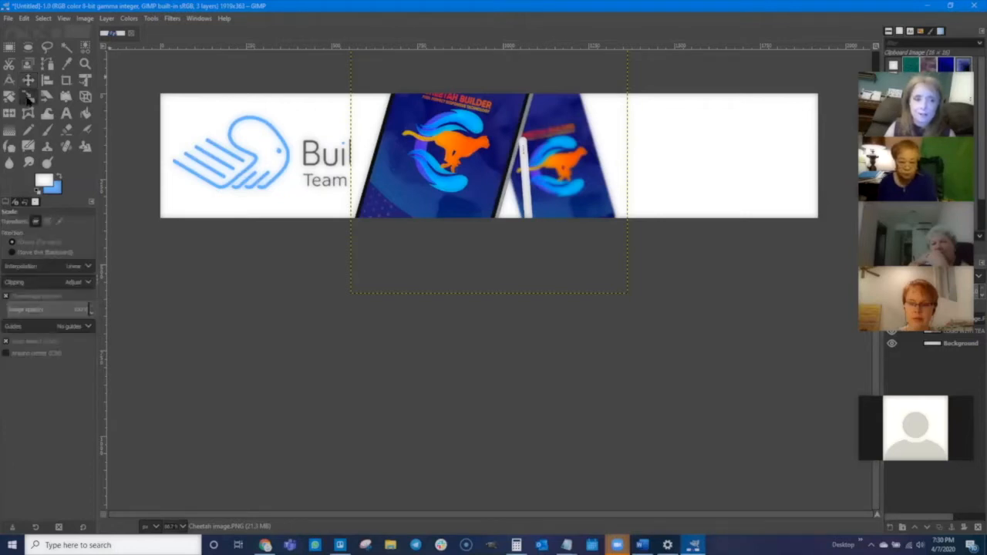
pyautogui.click(481, 168)
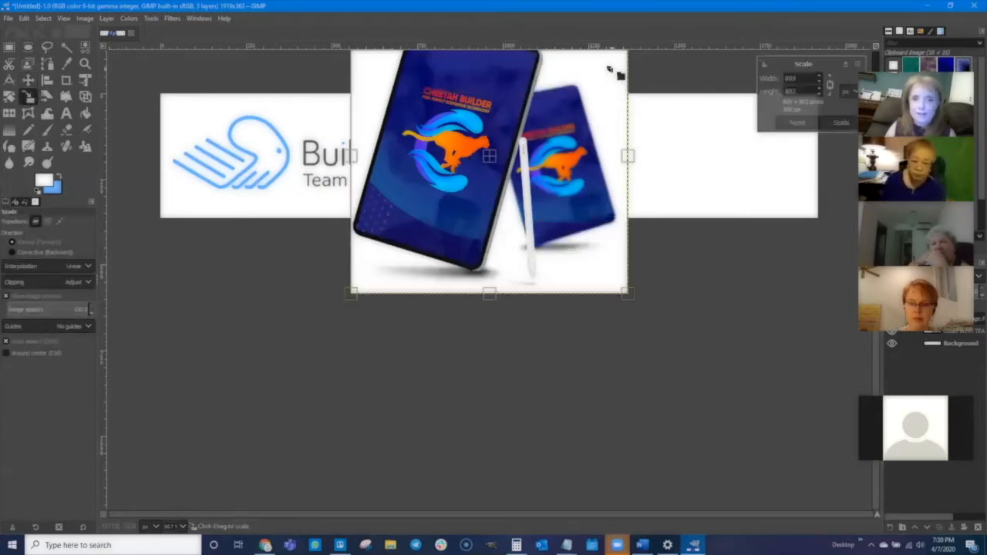
pyautogui.moveTo(617, 73); pyautogui.dragTo(458, 208)
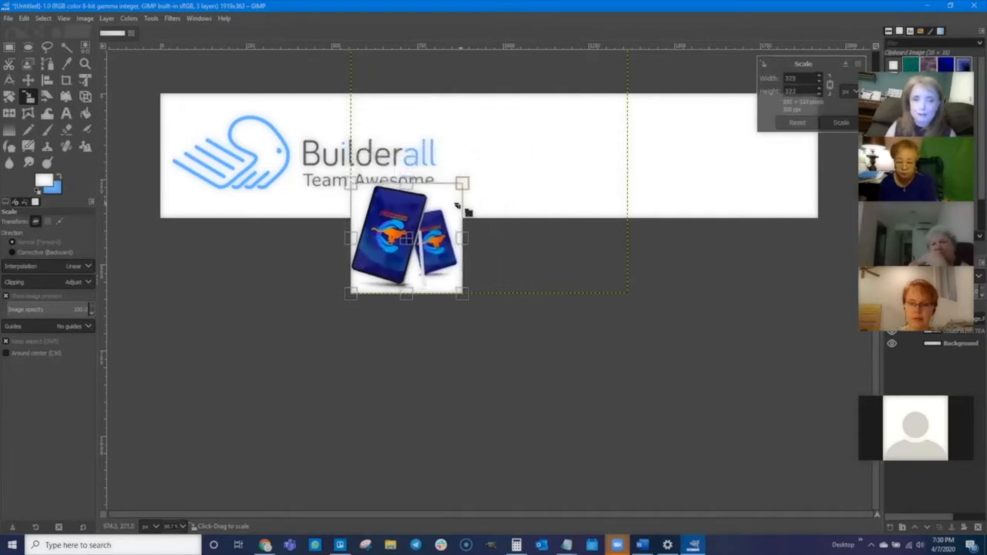
pyautogui.click(840, 123)
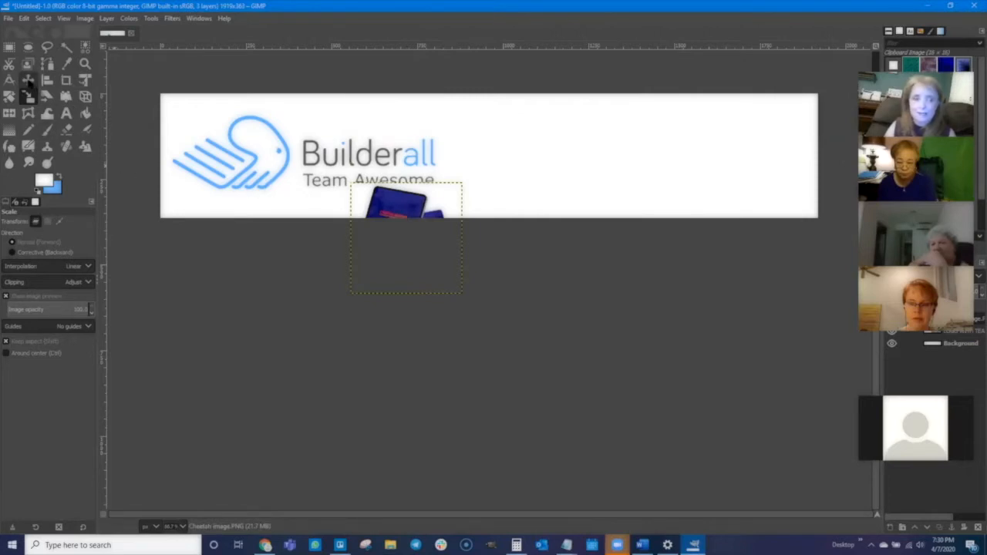
pyautogui.click(28, 80)
pyautogui.moveTo(416, 199)
pyautogui.mouseDown()
pyautogui.moveTo(725, 137)
pyautogui.moveTo(741, 123)
pyautogui.mouseUp()
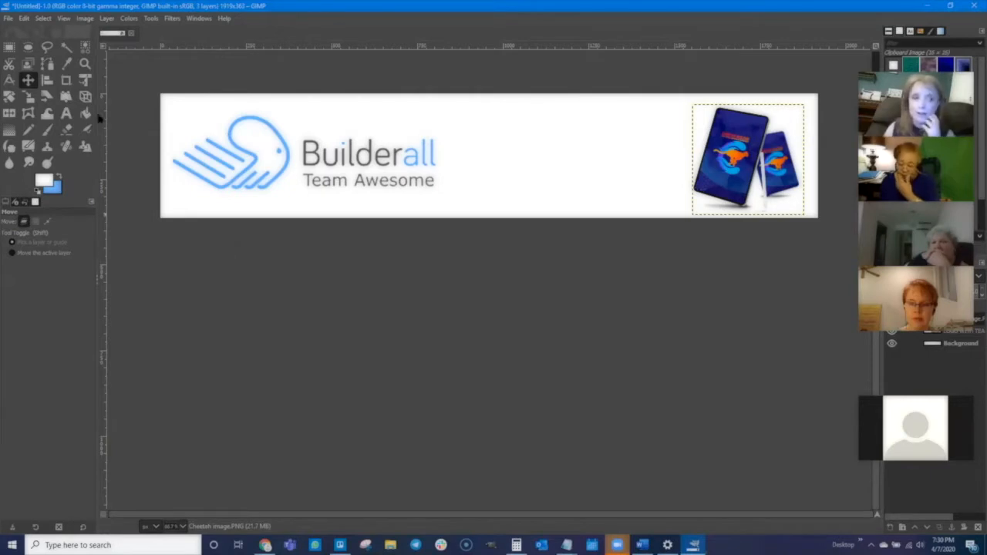
# Start exporting the banner and choose the Builderall\Graphics folder on the DATA (D:) drive as the destination.
pyautogui.hotkey('alt', 'f')
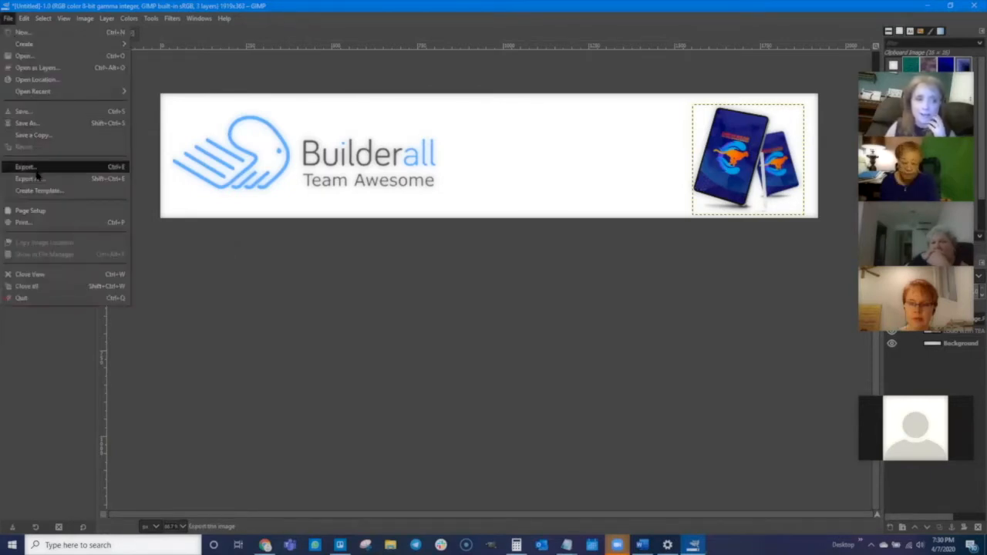
pyautogui.click(34, 178)
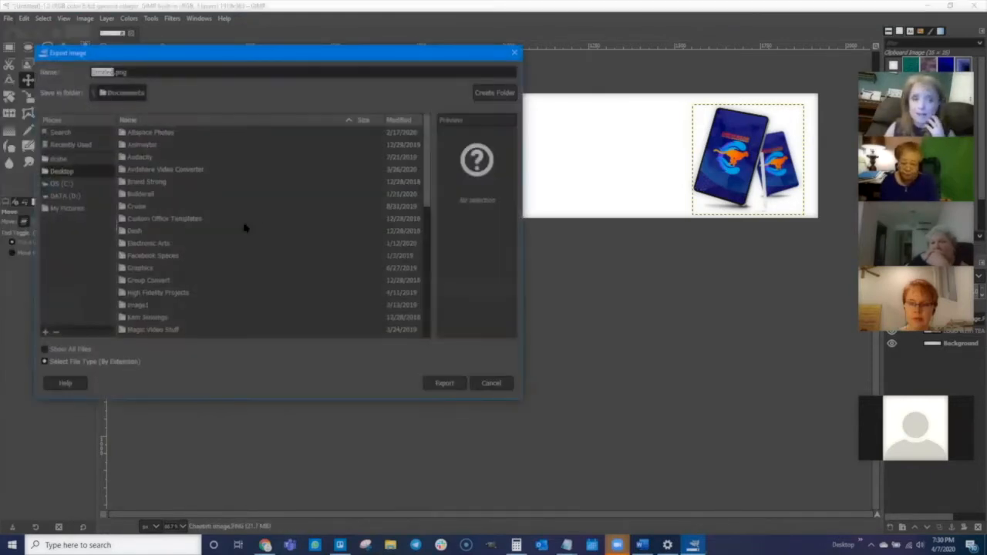
pyautogui.click(66, 197)
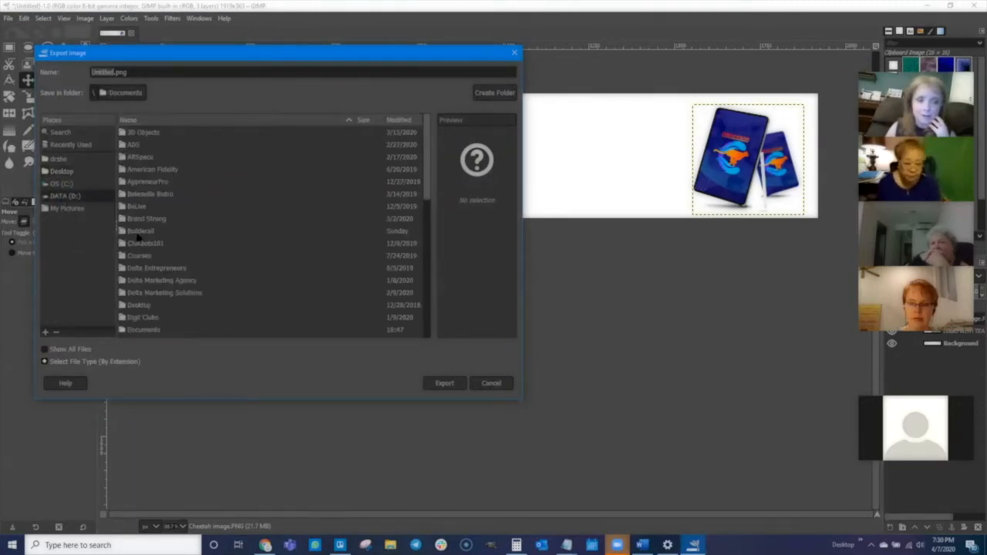
pyautogui.doubleClick(138, 233)
pyautogui.scroll(-5, 144, 281)
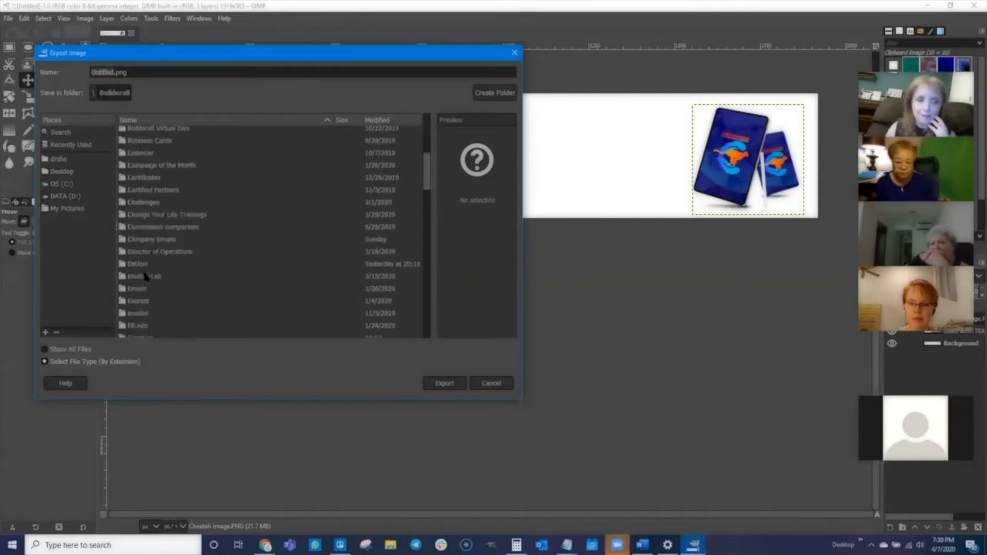
pyautogui.scroll(-3, 144, 276)
pyautogui.doubleClick(141, 253)
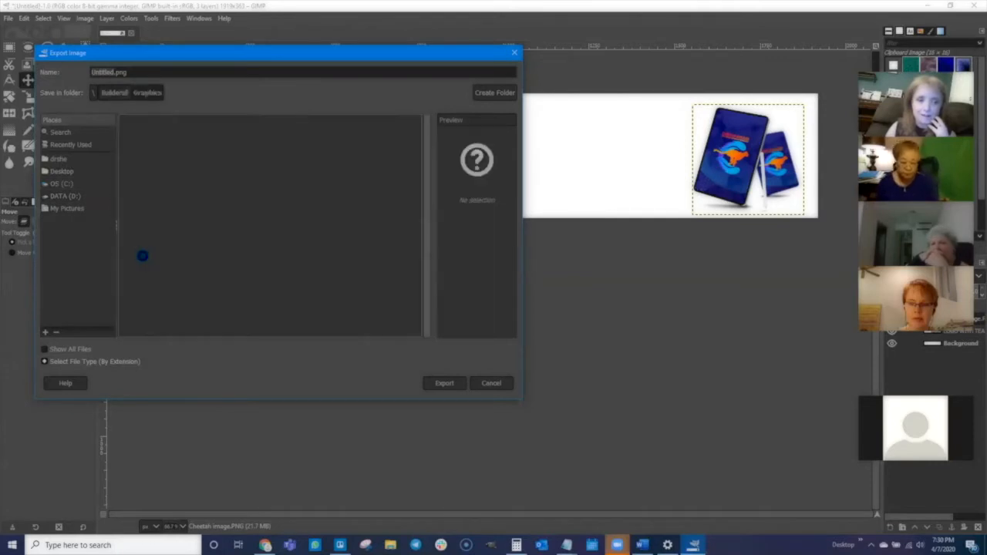
# Name the export file 1Untitled.png and export the banner with the default PNG options.
pyautogui.click(101, 69)
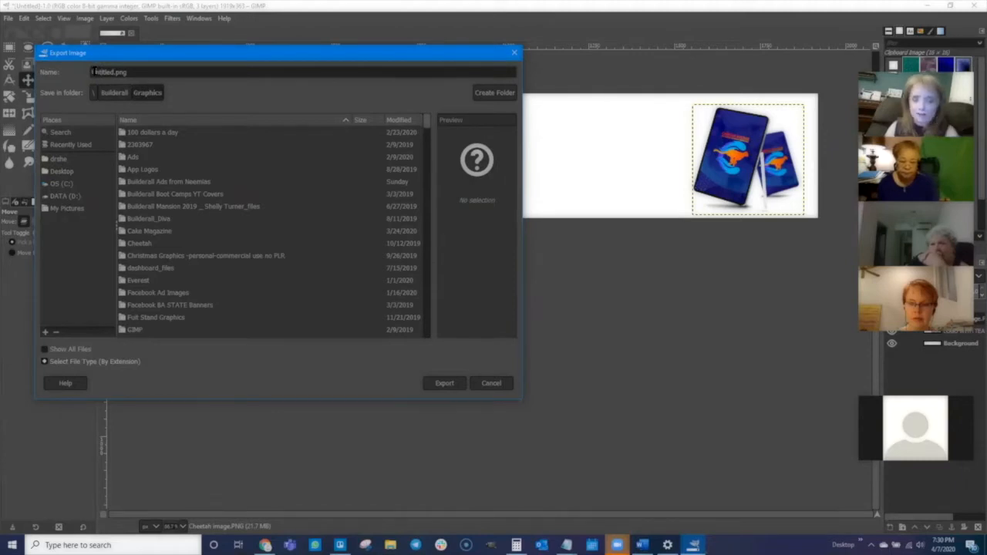
pyautogui.write('1')
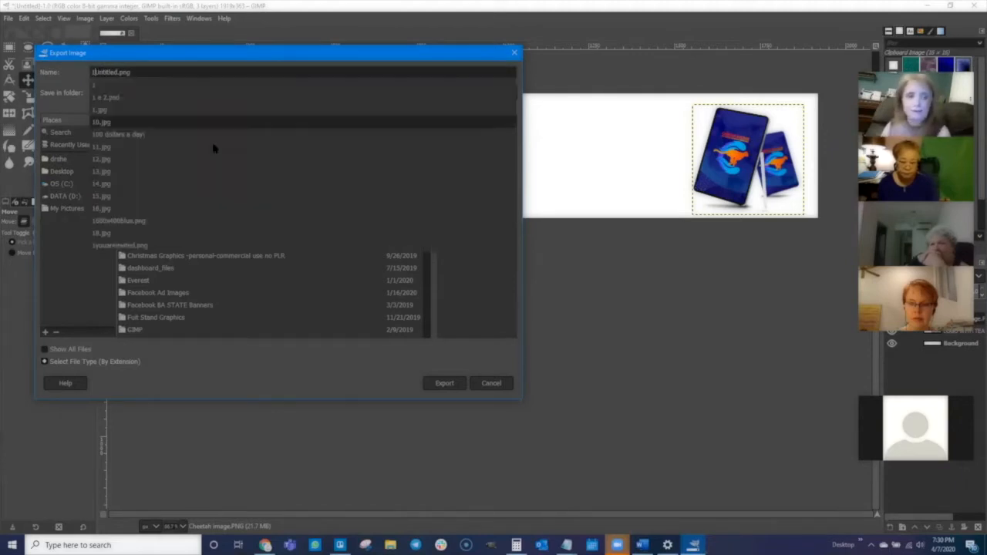
pyautogui.click(176, 361)
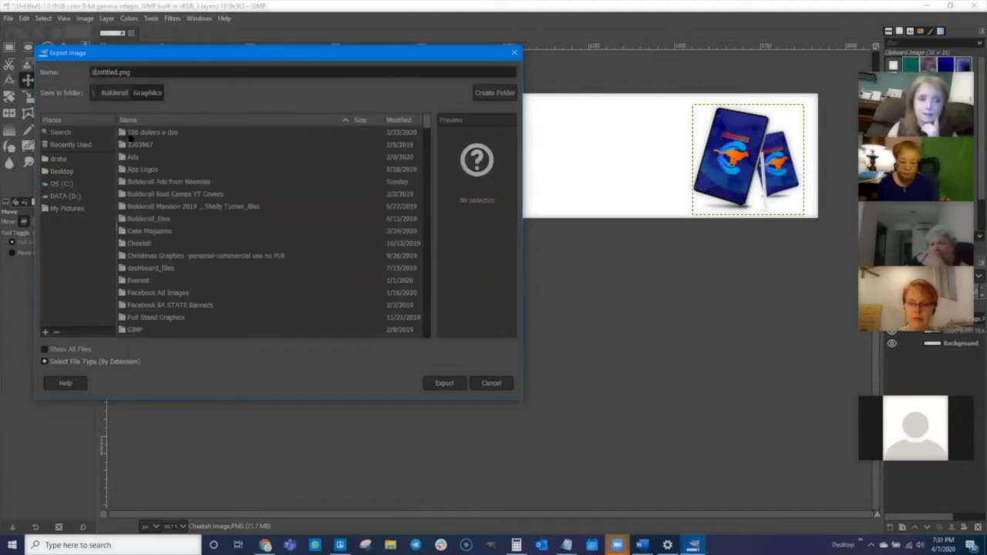
pyautogui.click(444, 383)
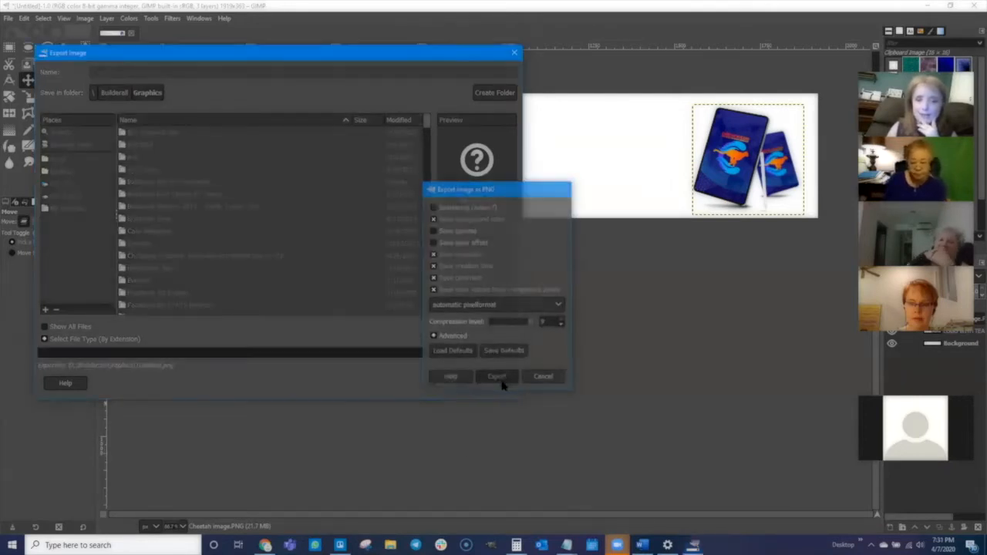
pyautogui.click(499, 379)
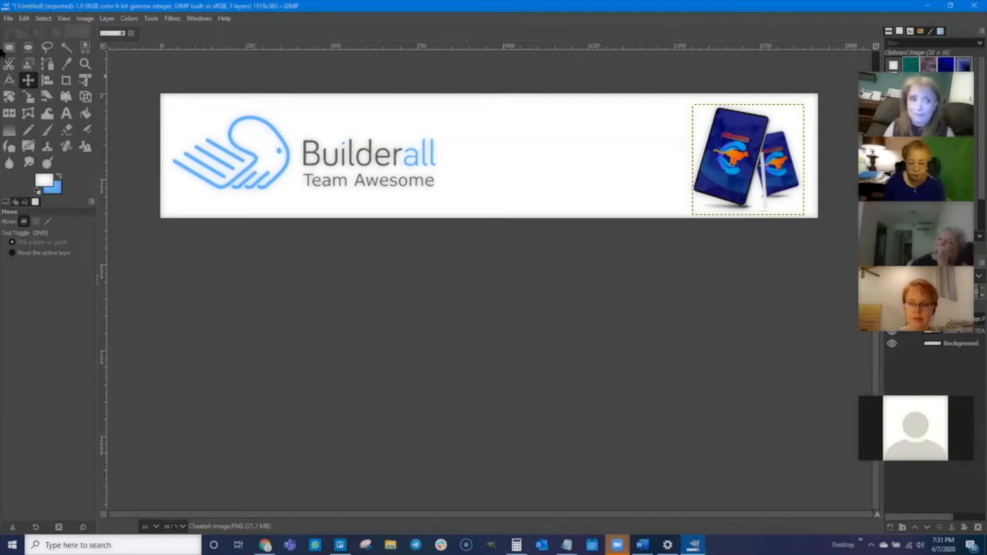
# Create a new 1919 × 363 px image with the light blue background color.
pyautogui.click(8, 18)
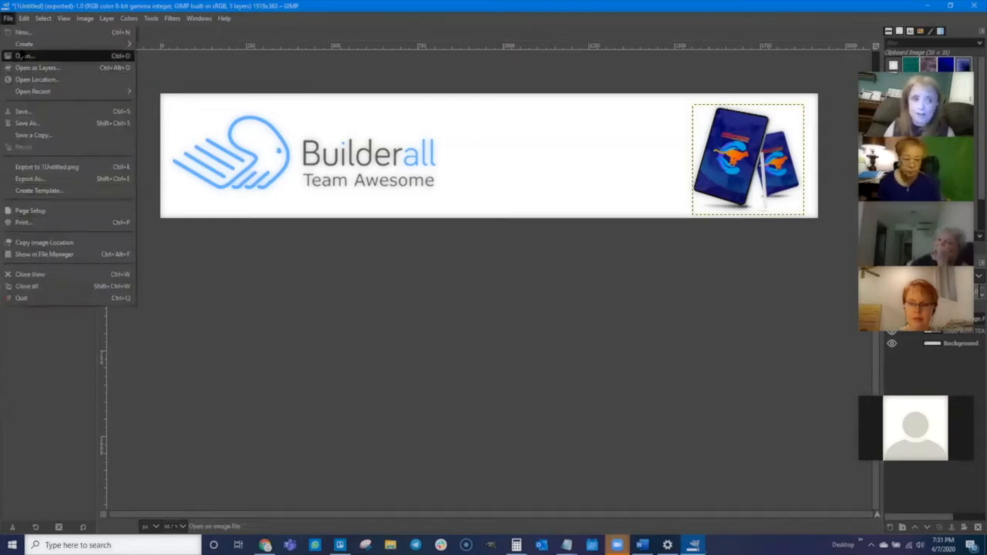
pyautogui.click(23, 33)
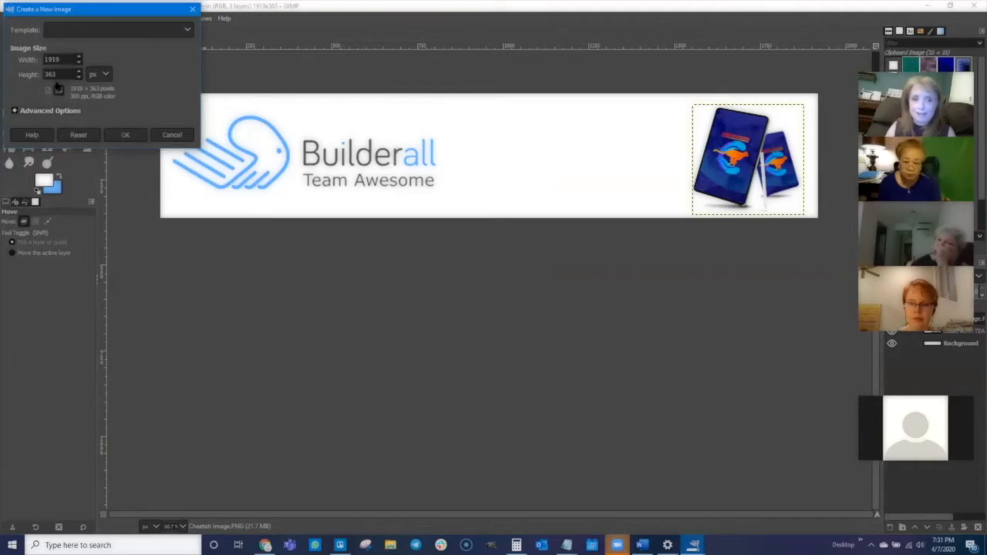
pyautogui.click(117, 136)
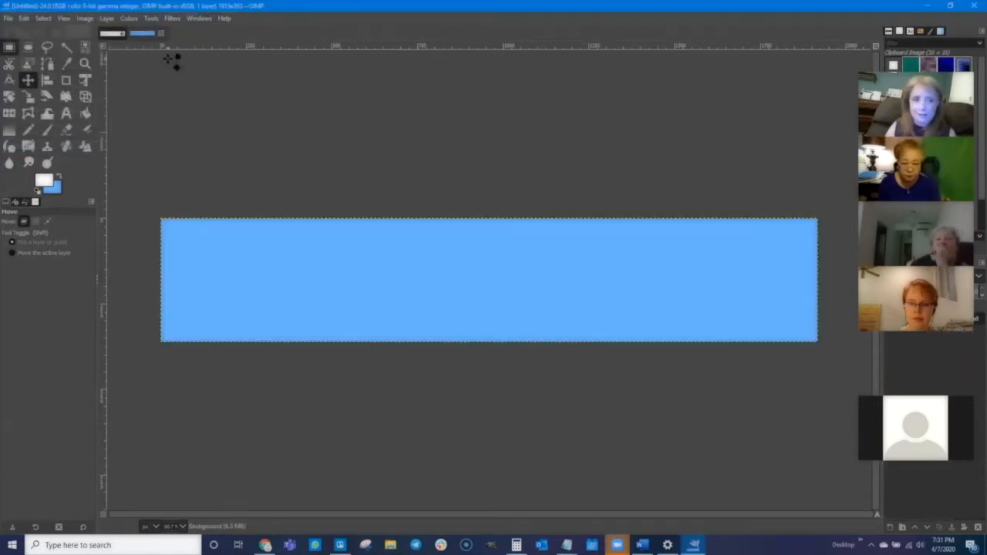
# Select a full-width strip about 60 px high along the blue image's upper edge and crop the image to it.
pyautogui.press('r')
pyautogui.moveTo(158, 217); pyautogui.dragTo(818, 237)
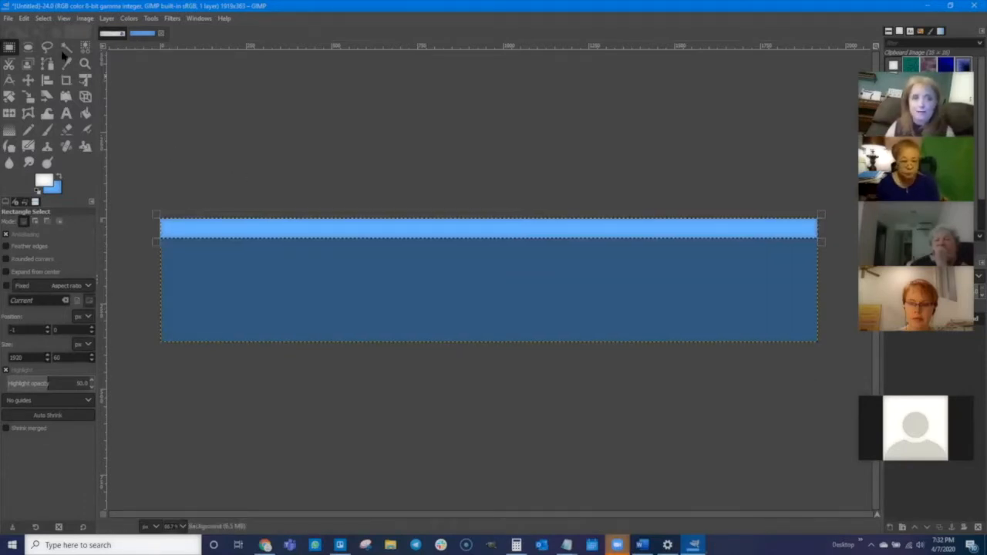
pyautogui.click(84, 17)
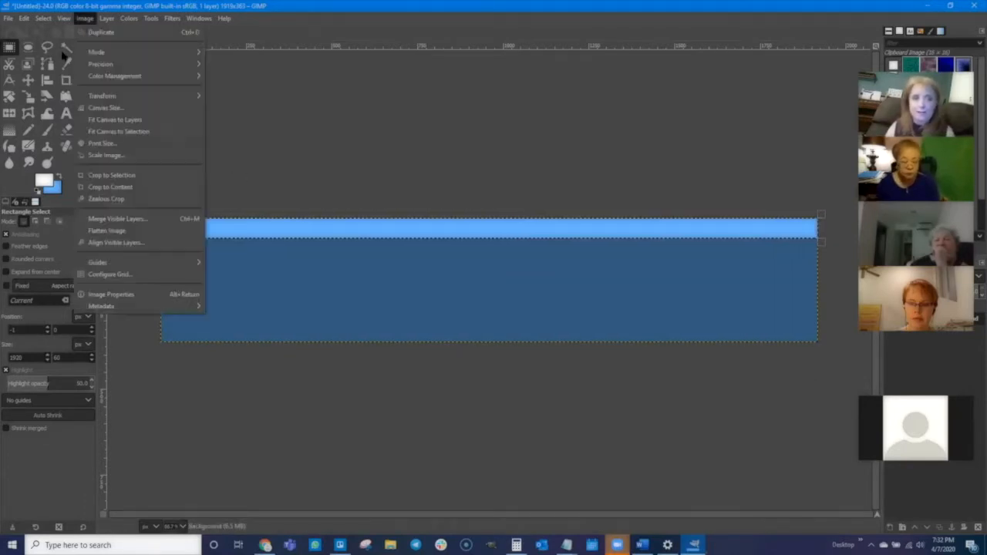
pyautogui.click(88, 177)
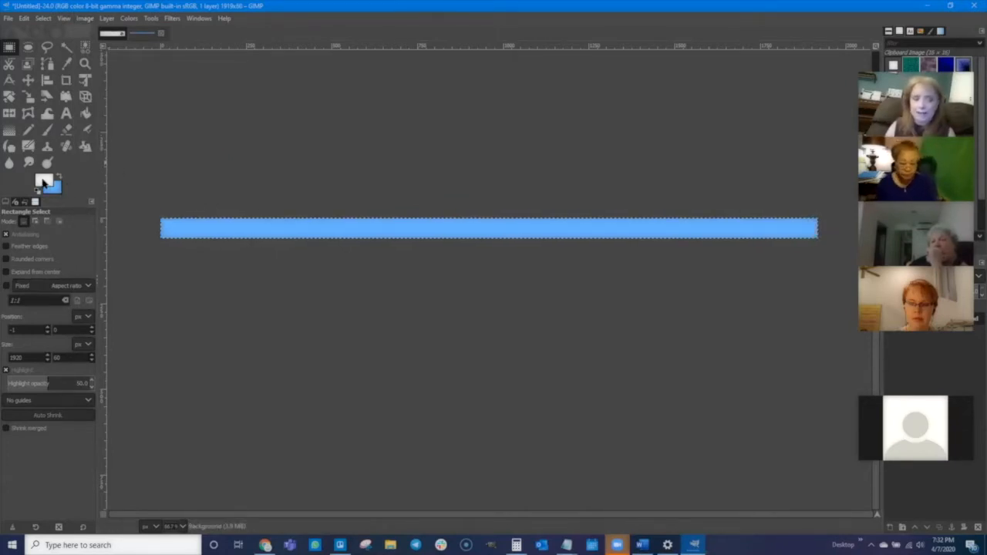
# Set the foreground color to dark blue 171482 and fill the strip with it using Bucket Fill.
pyautogui.click(43, 181)
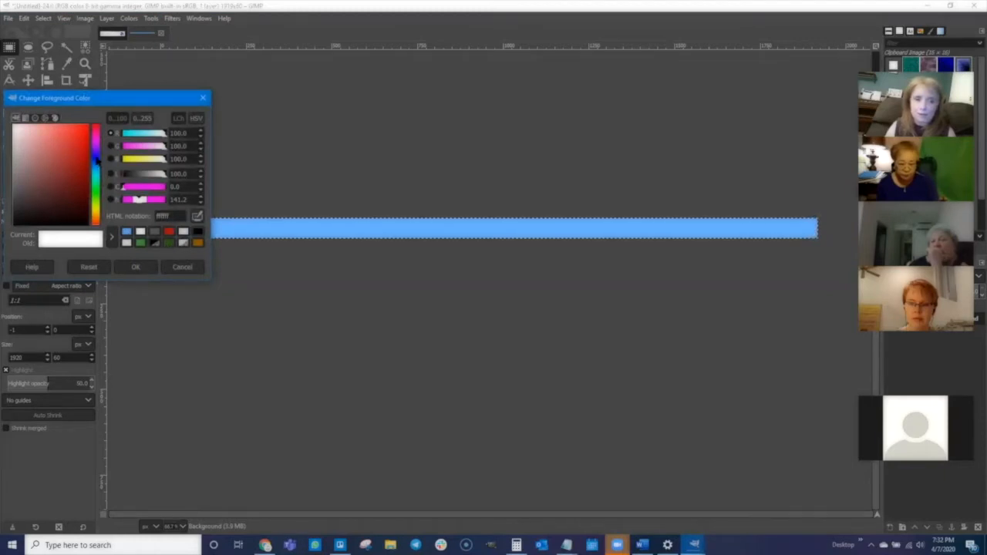
pyautogui.click(96, 158)
pyautogui.moveTo(42, 182); pyautogui.dragTo(78, 174)
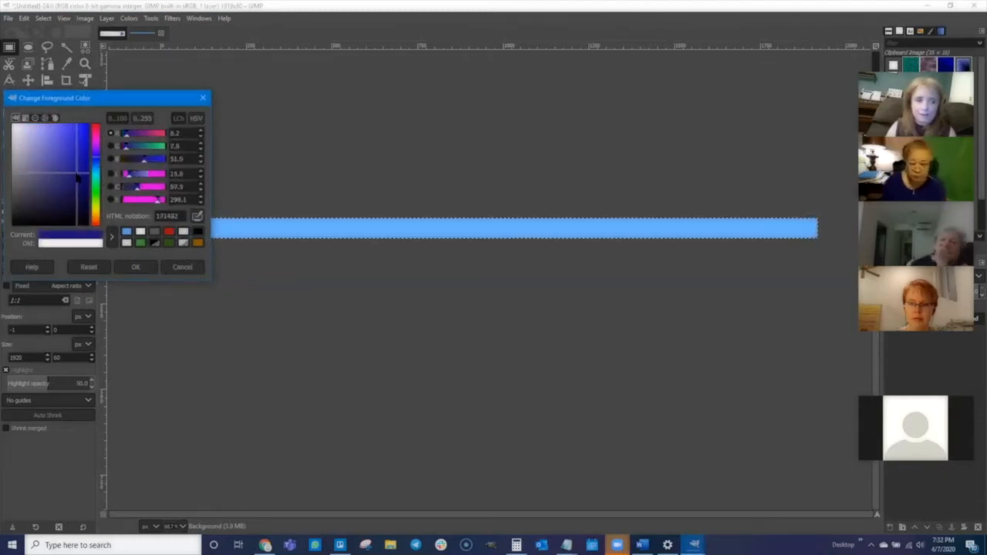
pyautogui.click(136, 268)
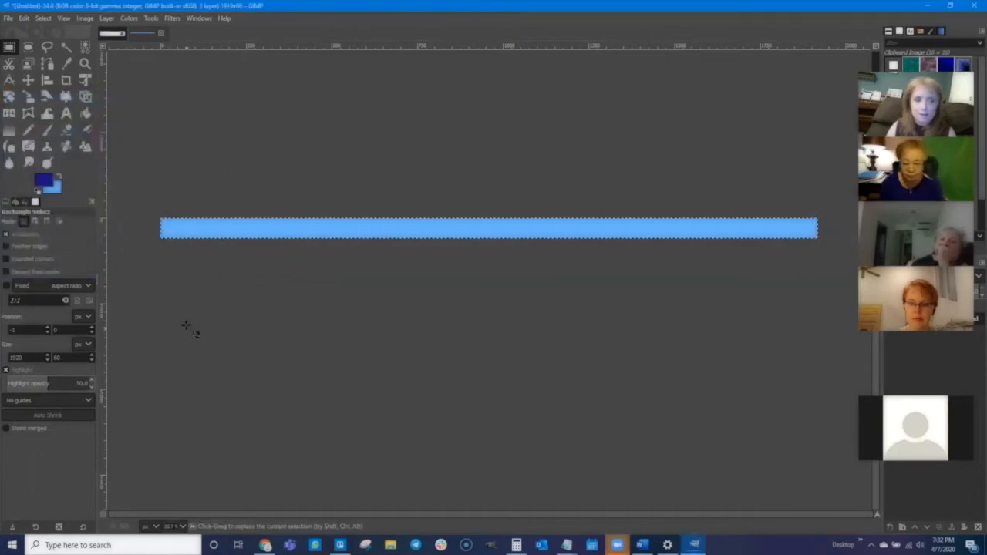
pyautogui.click(85, 113)
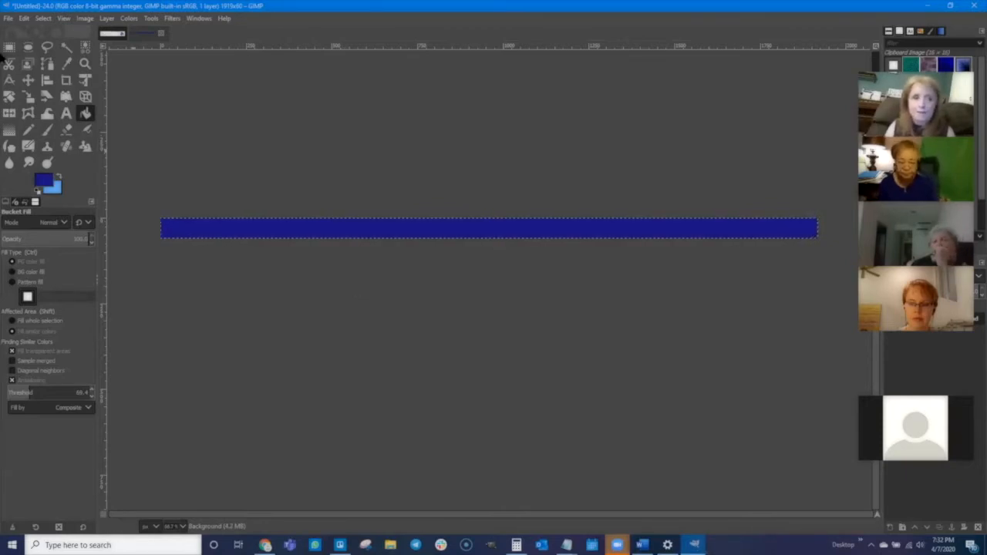
# Export the dark blue bar to the Graphics folder as 1barUntitled.png with the default PNG options.
pyautogui.click(7, 17)
pyautogui.click(28, 178)
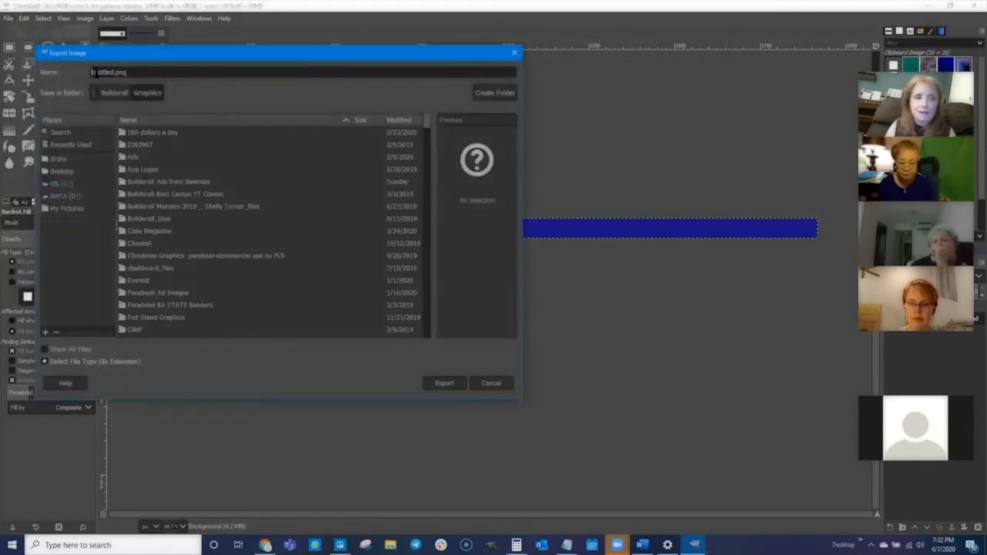
pyautogui.write('1bar')
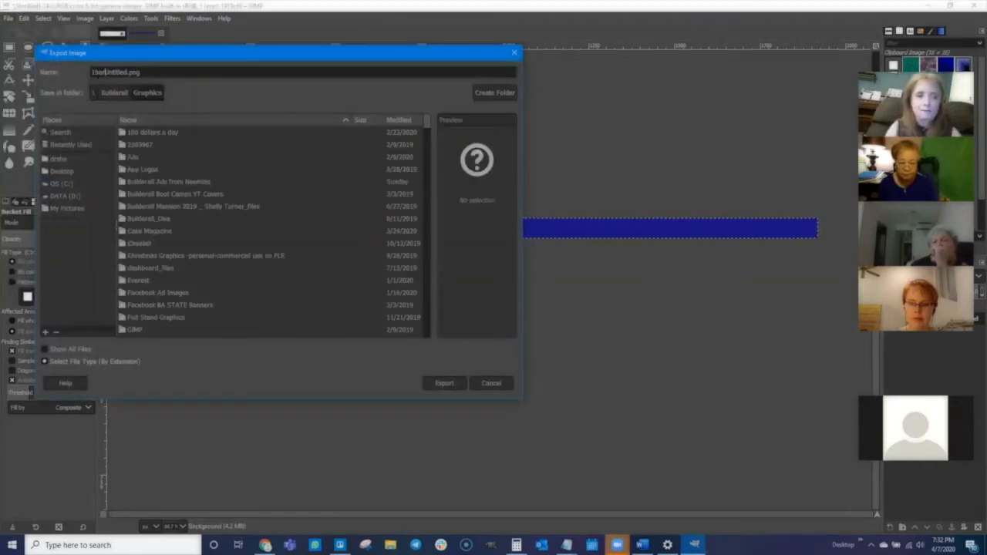
pyautogui.click(446, 383)
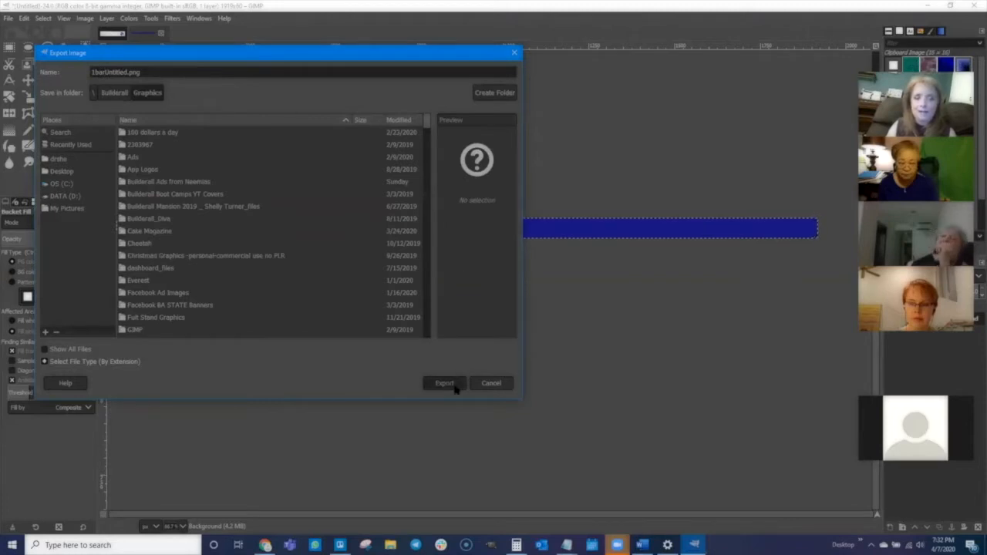
pyautogui.click(509, 378)
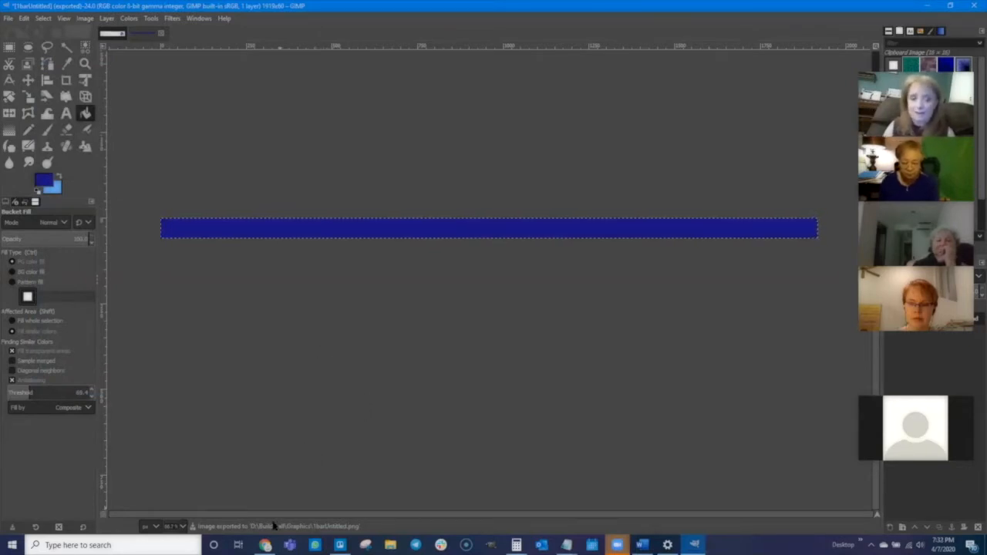
# Switch to the MailingBoss template editor in the browser and replace the lighthouse image at the email's start with 1Untitled.png from the Graphics folder.
pyautogui.click(264, 545)
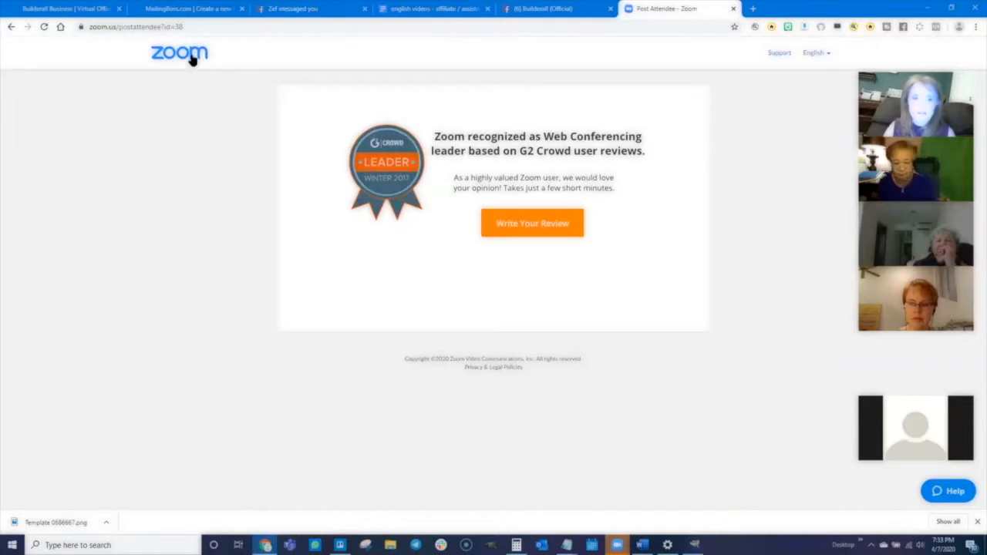
pyautogui.click(187, 8)
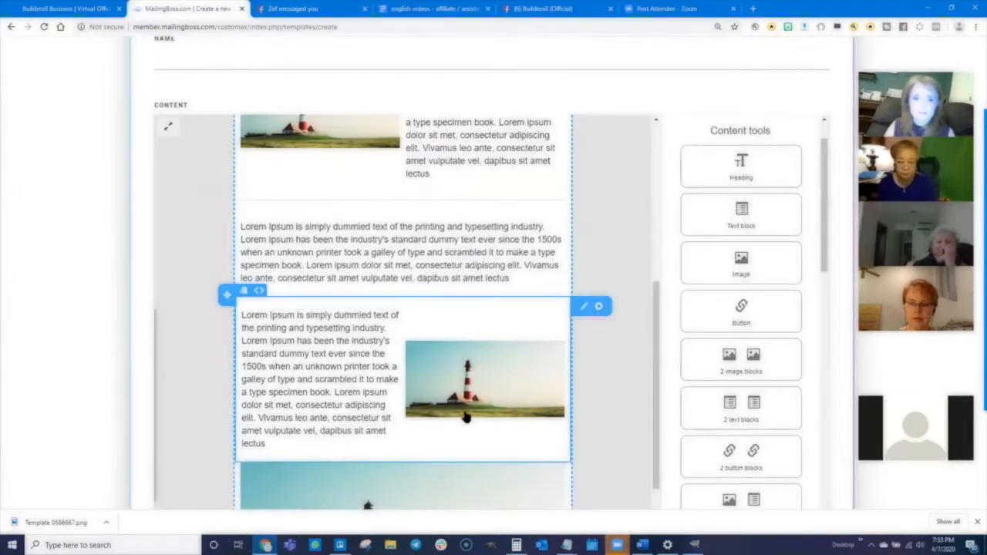
pyautogui.scroll(4, 522, 293)
pyautogui.scroll(5, 522, 293)
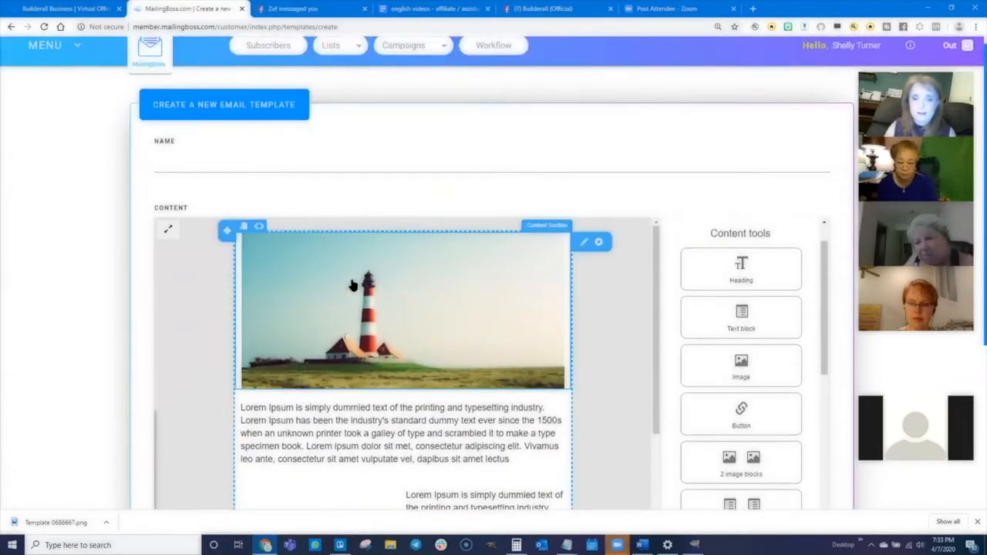
pyautogui.click(404, 300)
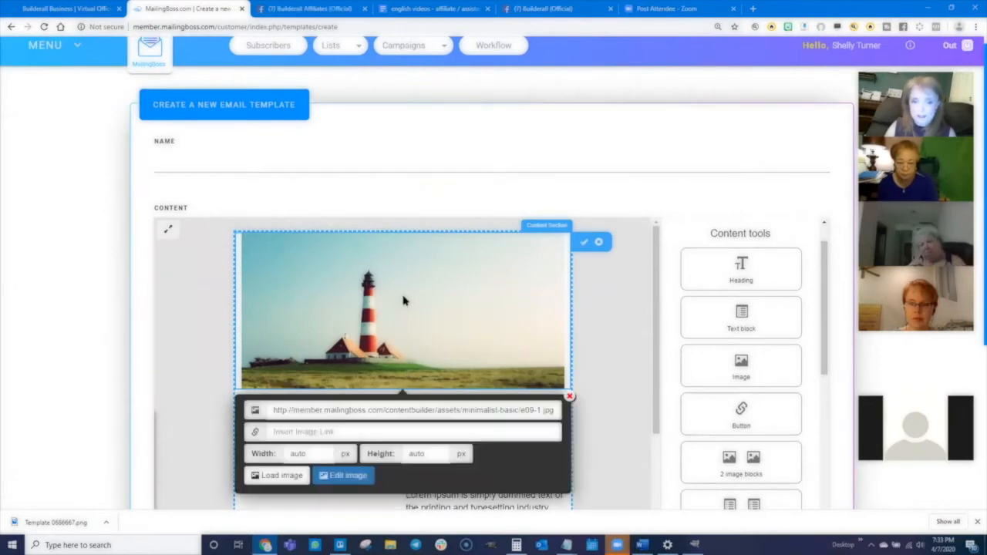
pyautogui.click(275, 475)
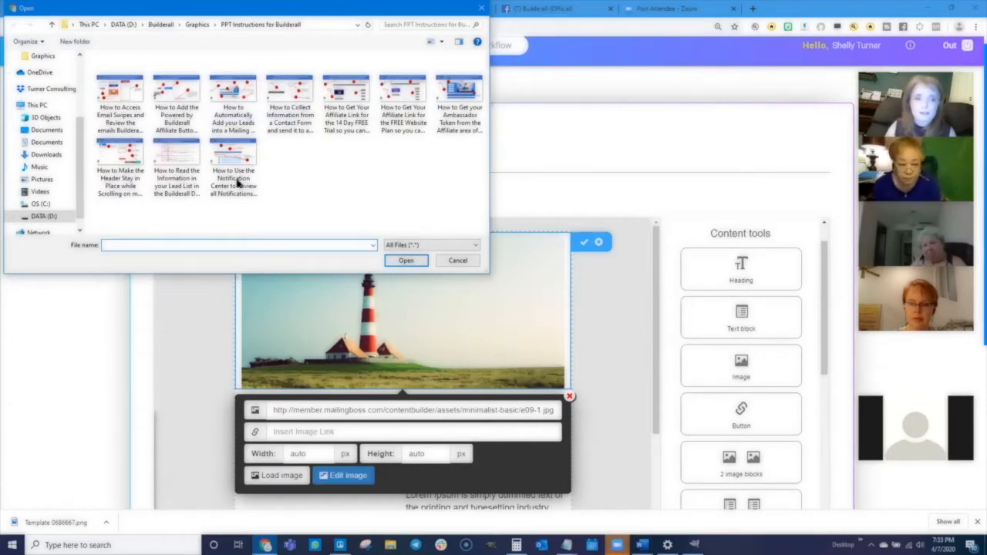
pyautogui.doubleClick(262, 217)
pyautogui.scroll(-4, 202, 190)
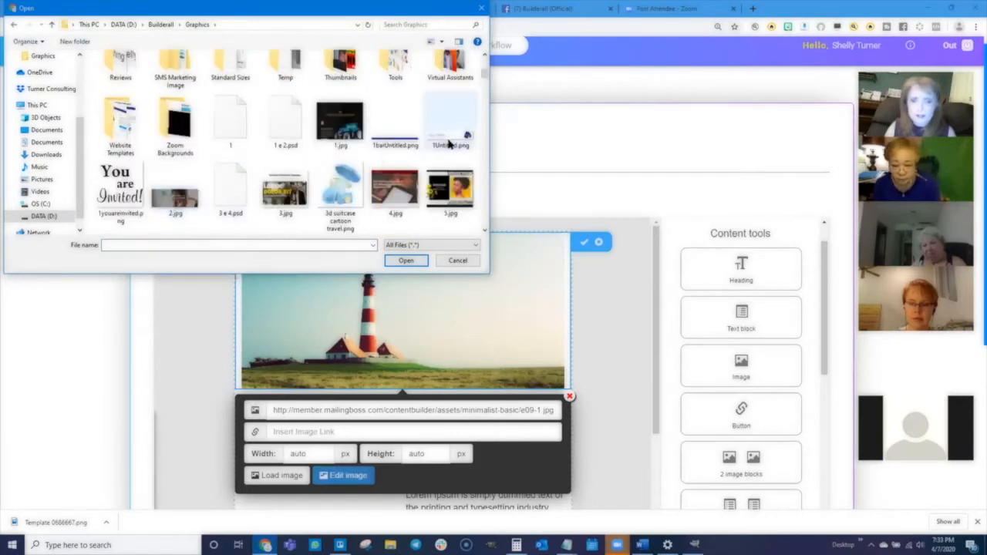
pyautogui.click(453, 139)
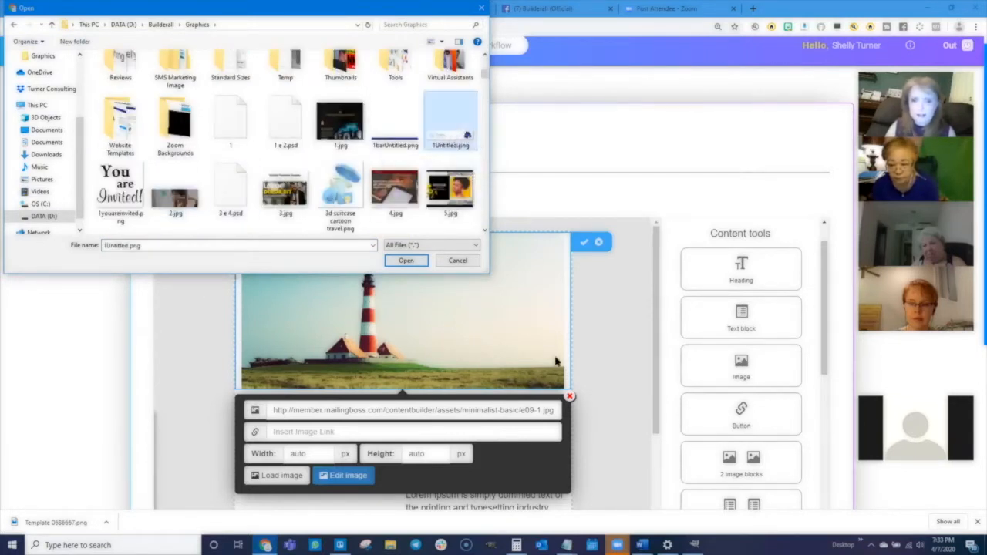
pyautogui.click(404, 259)
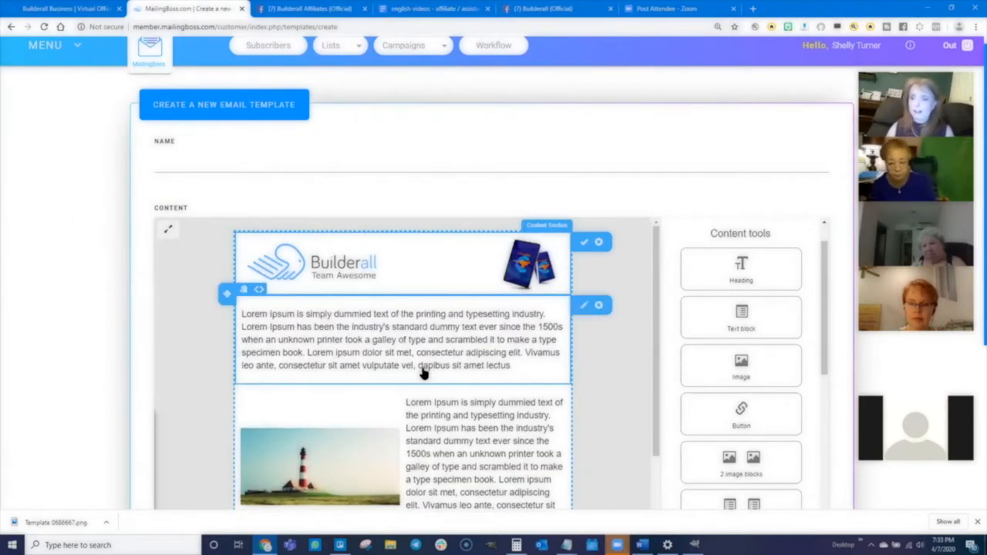
# Replace the large lighthouse image above the unsubscribe footer with 1barUntitled.png.
pyautogui.scroll(-8, 99, 342)
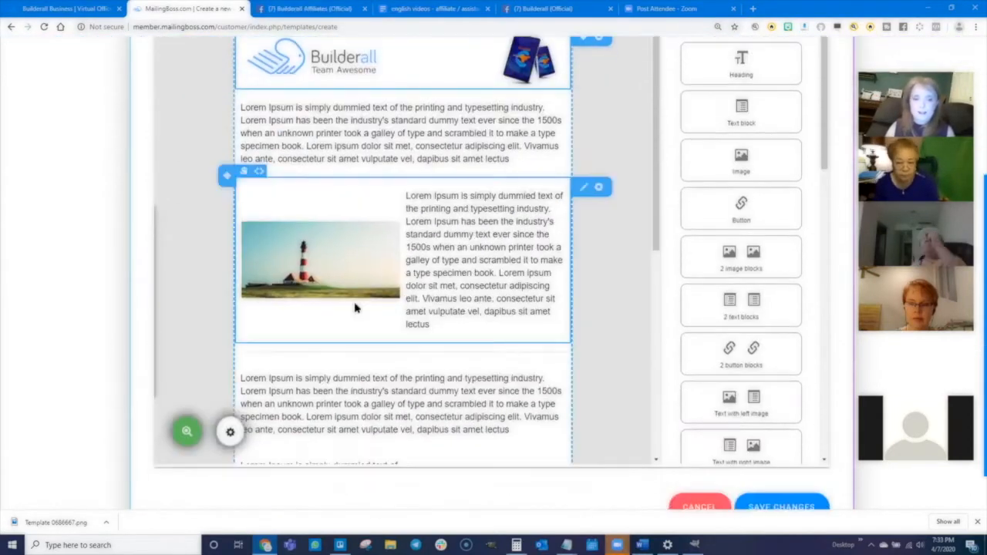
pyautogui.scroll(-3, 367, 328)
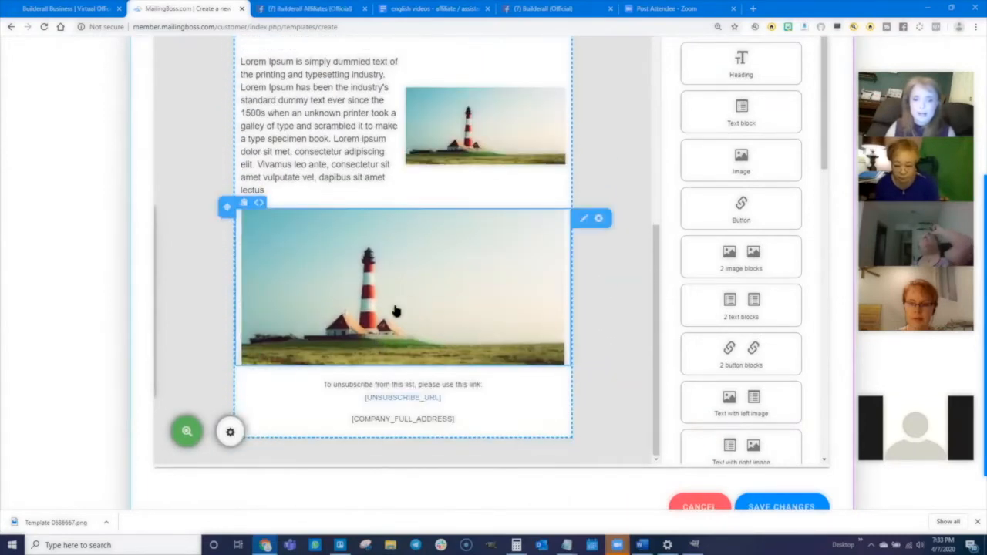
pyautogui.click(427, 304)
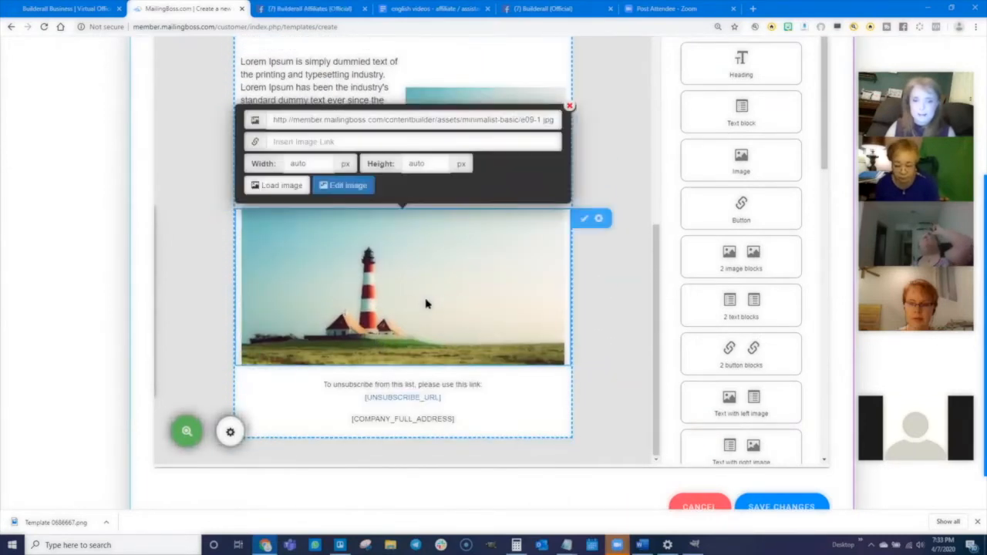
pyautogui.click(277, 187)
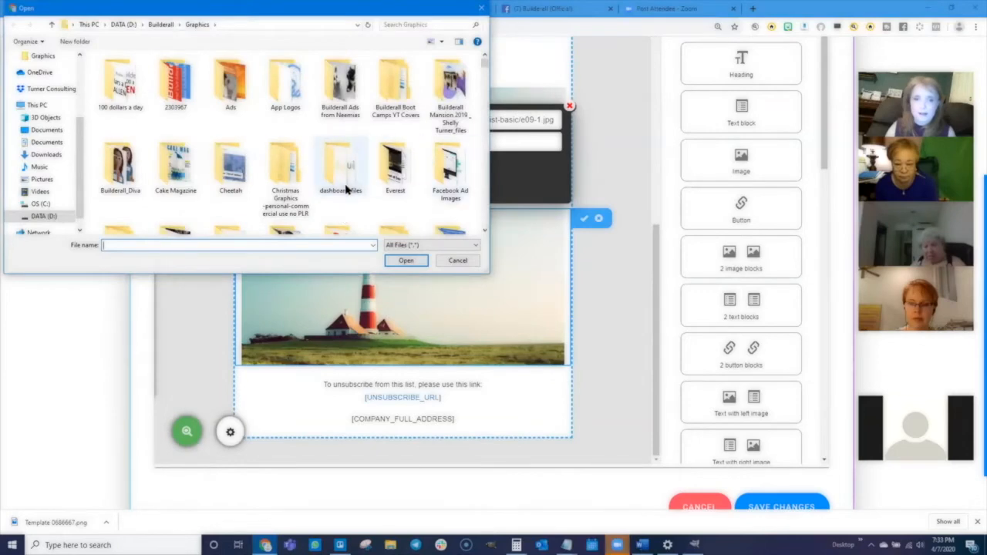
pyautogui.scroll(-5, 345, 191)
pyautogui.click(395, 123)
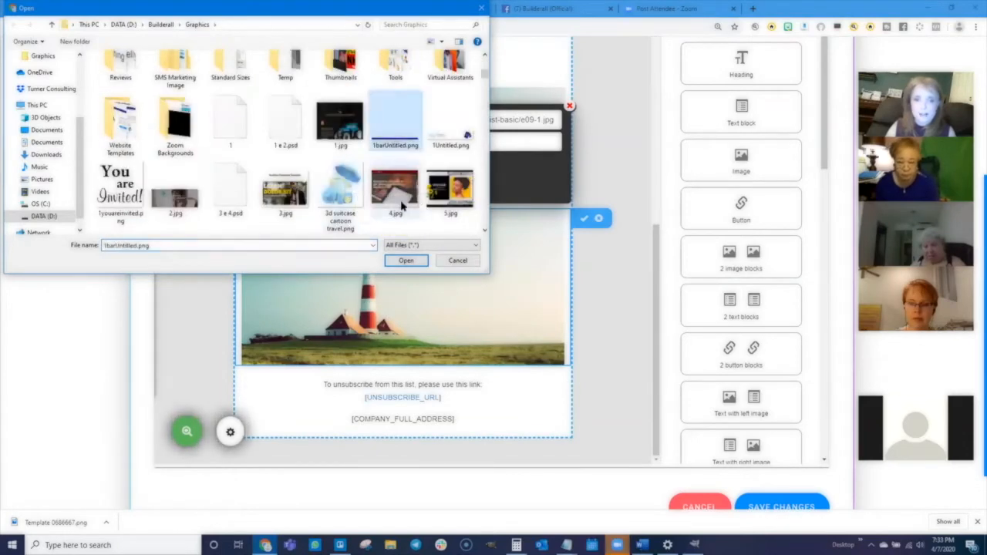
pyautogui.click(405, 260)
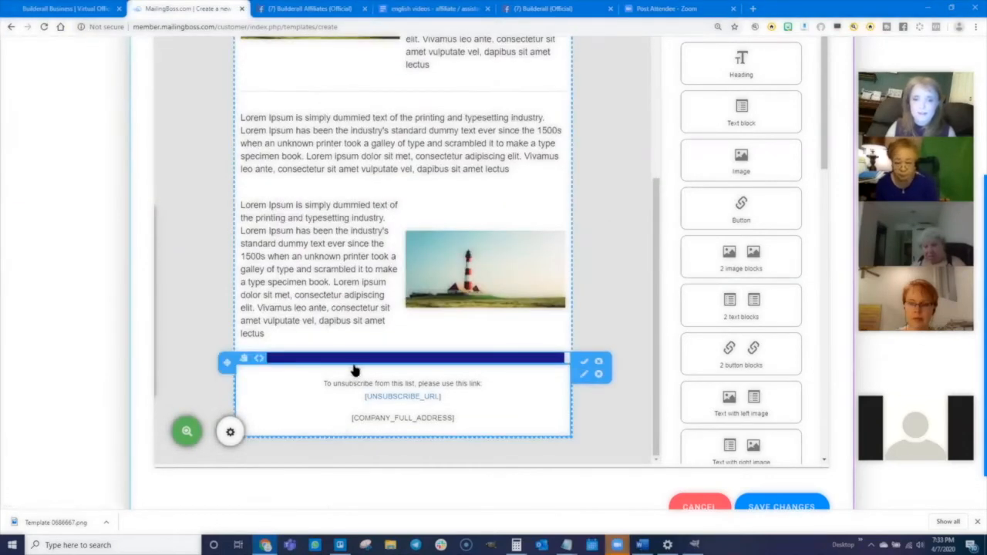
# Insert a new image block between the Builderall header banner and the first text paragraph.
pyautogui.scroll(5, 375, 312)
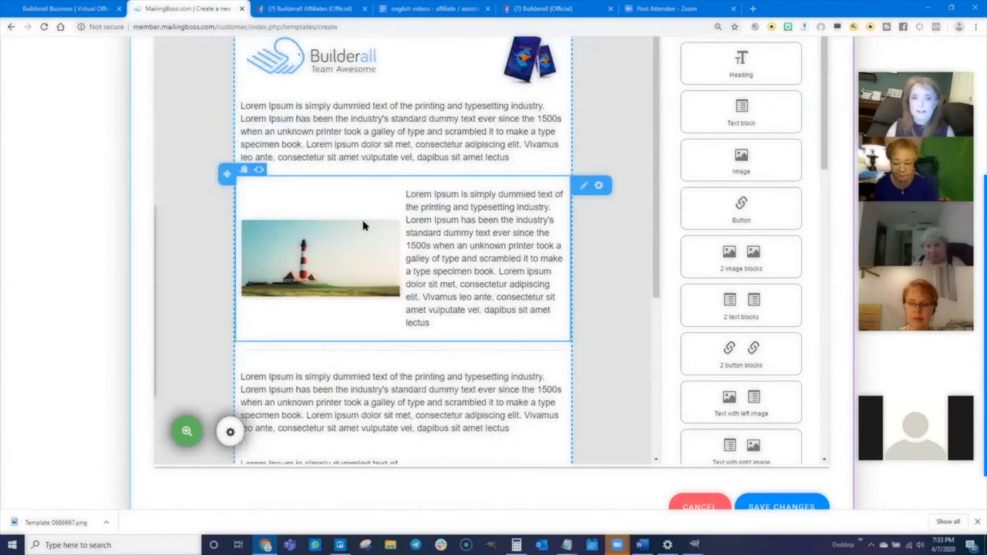
pyautogui.scroll(-5, 398, 73)
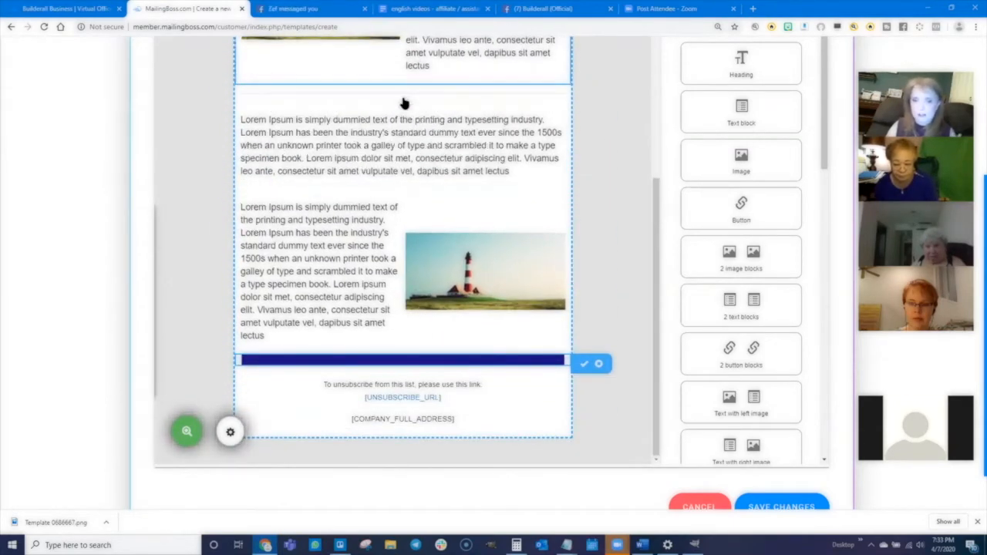
pyautogui.scroll(10, 403, 100)
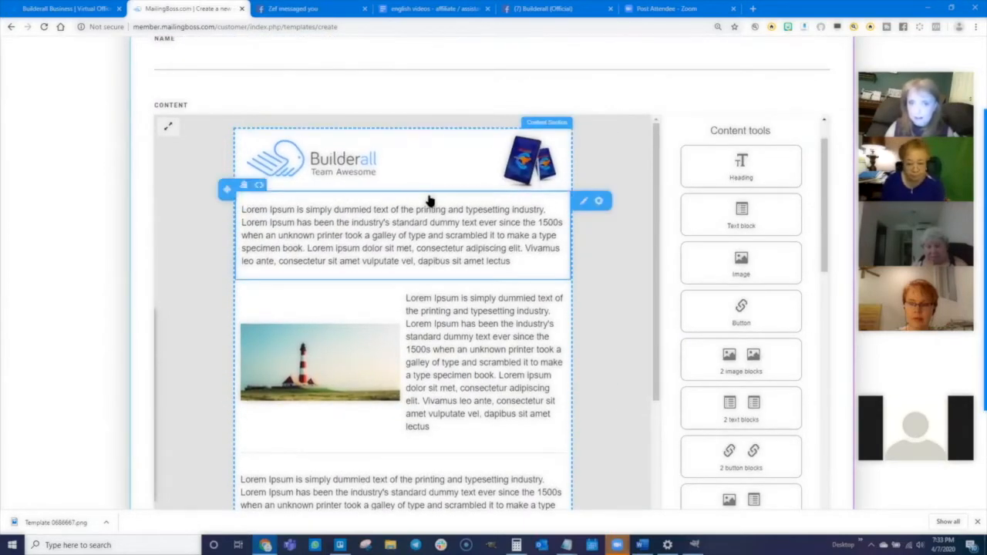
pyautogui.moveTo(740, 260); pyautogui.dragTo(490, 230)
pyautogui.moveTo(737, 270); pyautogui.dragTo(308, 231)
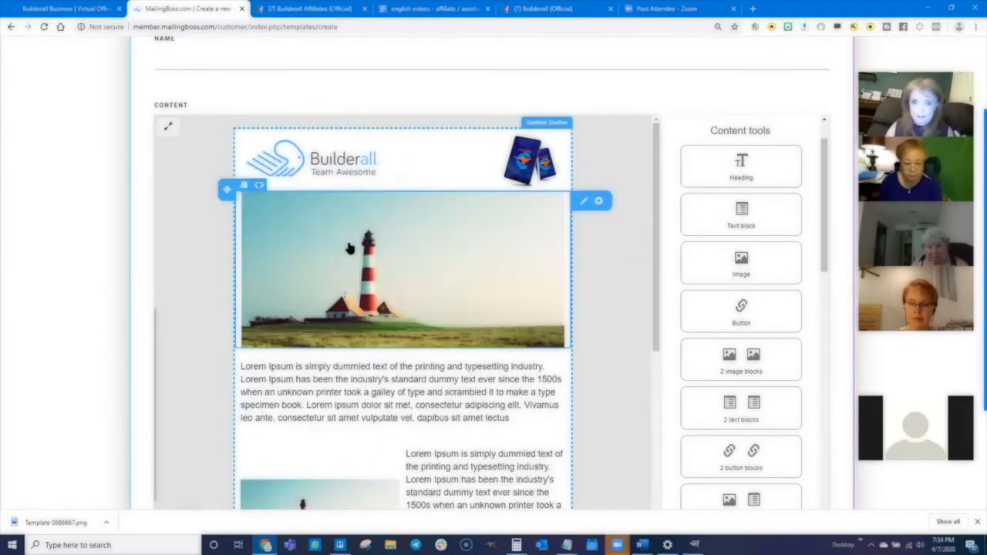
# Load 1barUntitled.png into the new image block directly beneath the header banner.
pyautogui.click(393, 279)
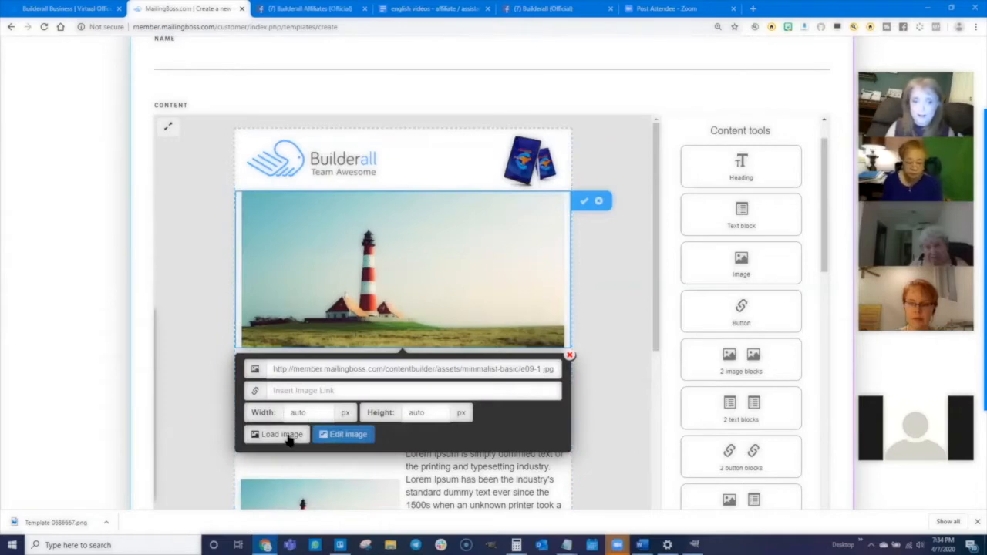
pyautogui.click(291, 437)
pyautogui.scroll(-1, 390, 189)
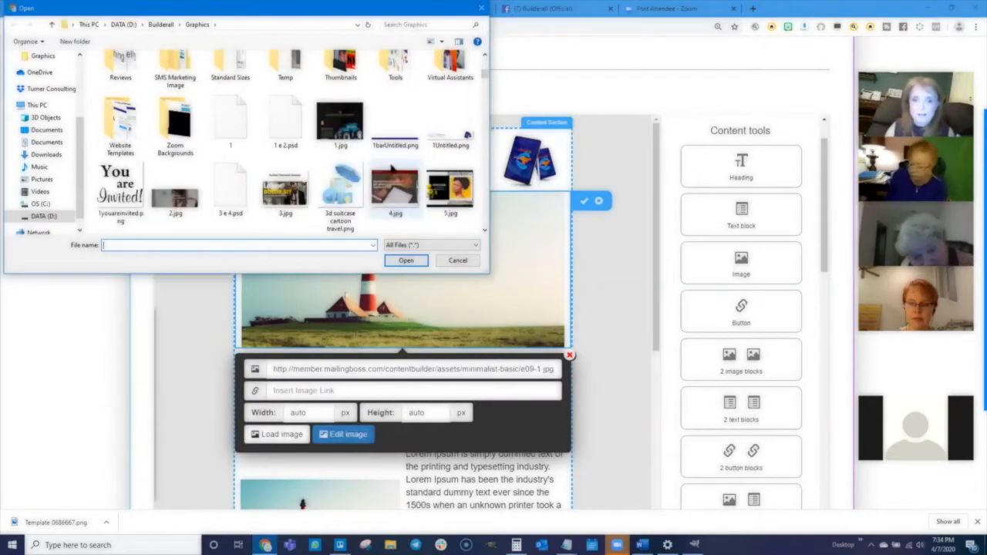
pyautogui.click(394, 130)
pyautogui.click(406, 260)
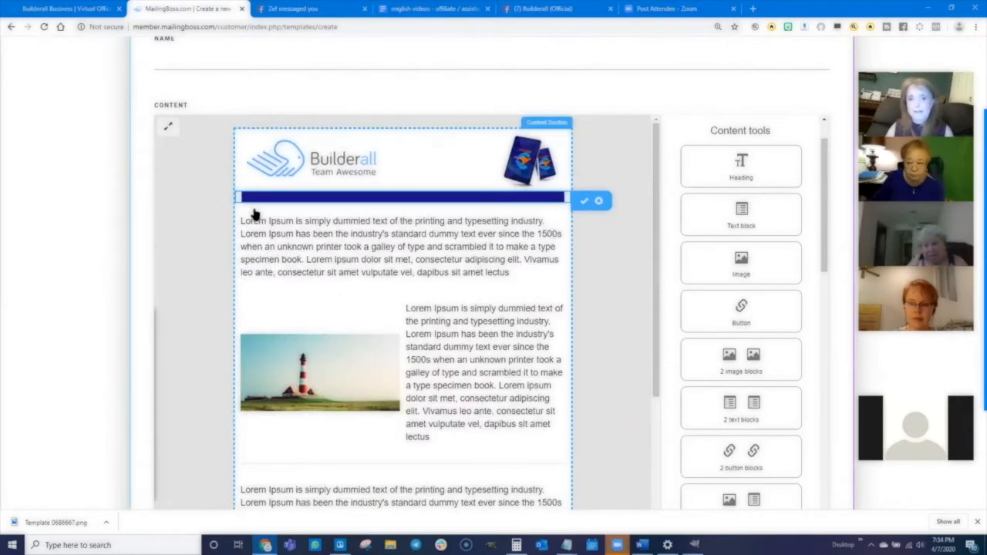
pyautogui.scroll(-1, 388, 423)
pyautogui.scroll(-3, 388, 423)
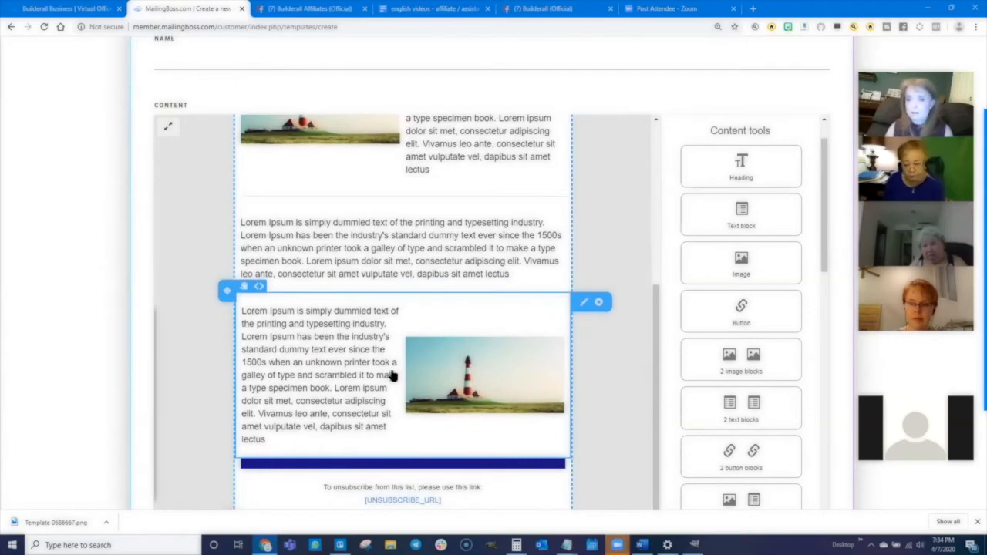
pyautogui.scroll(5, 392, 375)
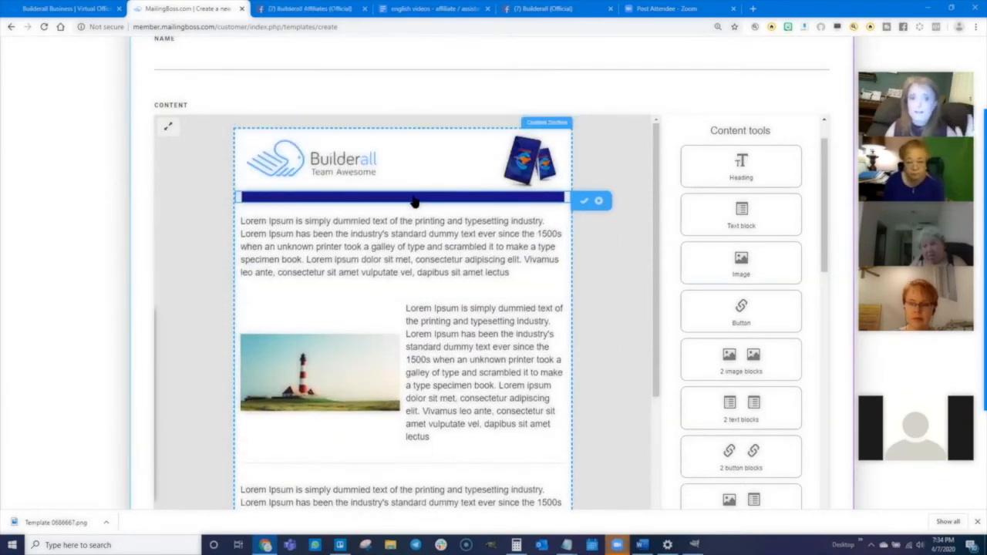
pyautogui.scroll(-1, 424, 409)
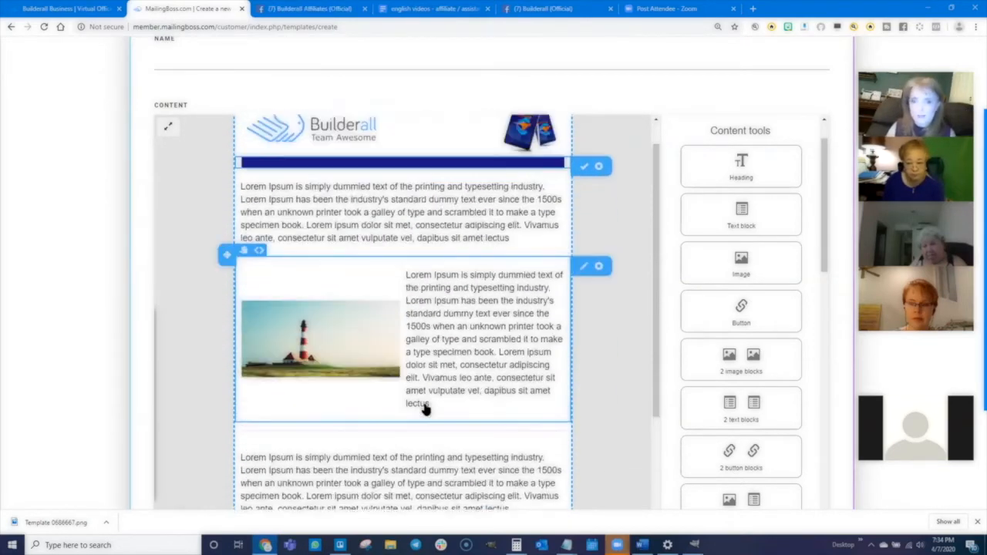
pyautogui.scroll(1, 424, 410)
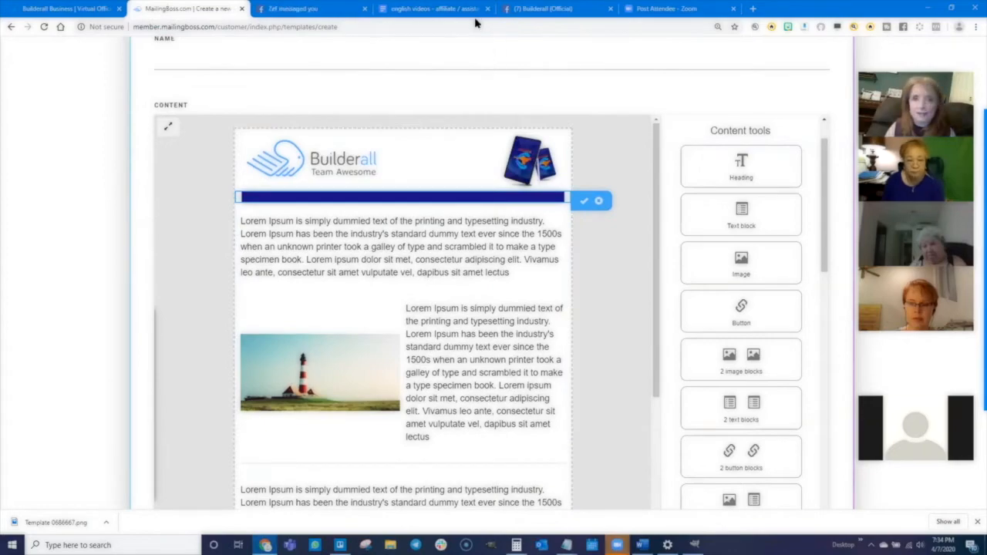
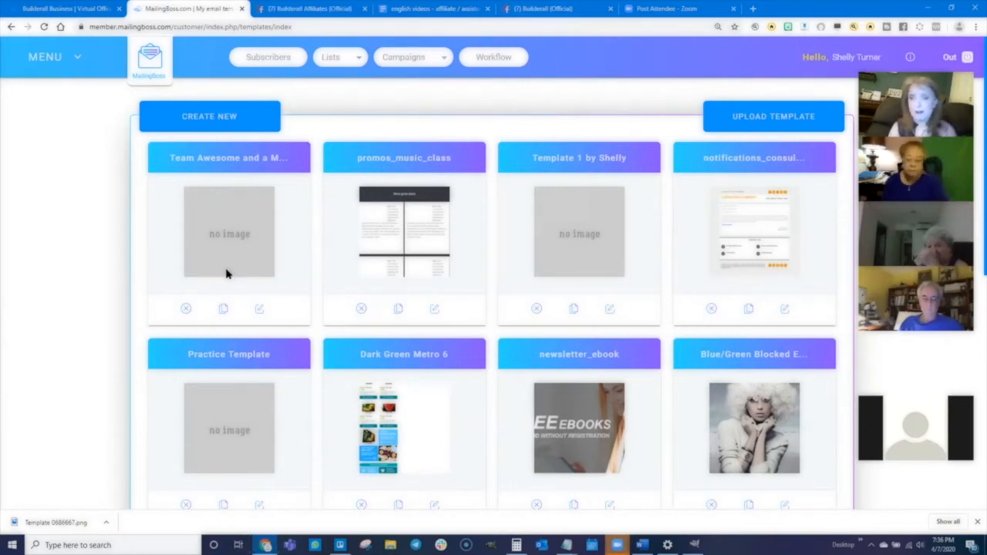
# Open the template "Team Awesome and a Most Awesome Template" for editing, check its layout and save the changes.
pyautogui.click(259, 312)
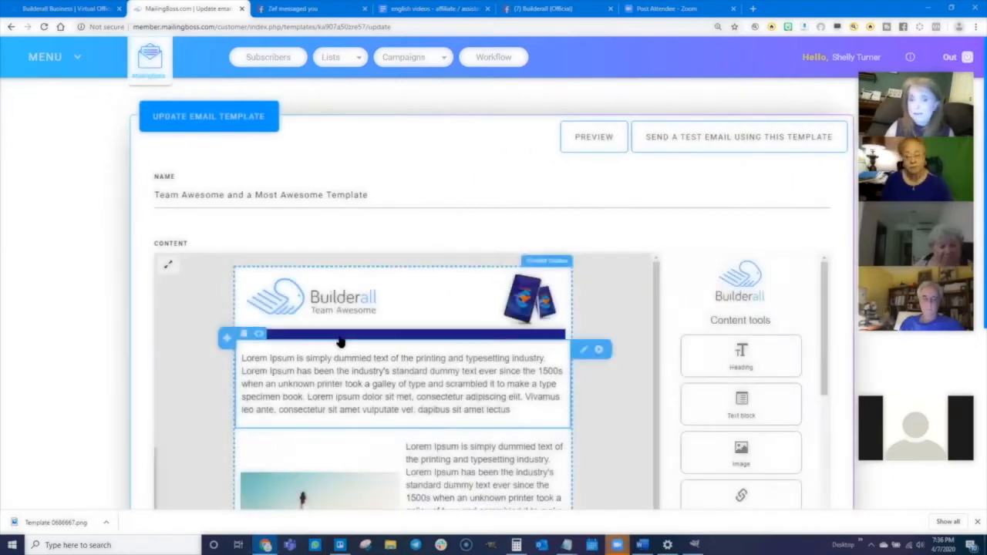
pyautogui.scroll(-5, 123, 352)
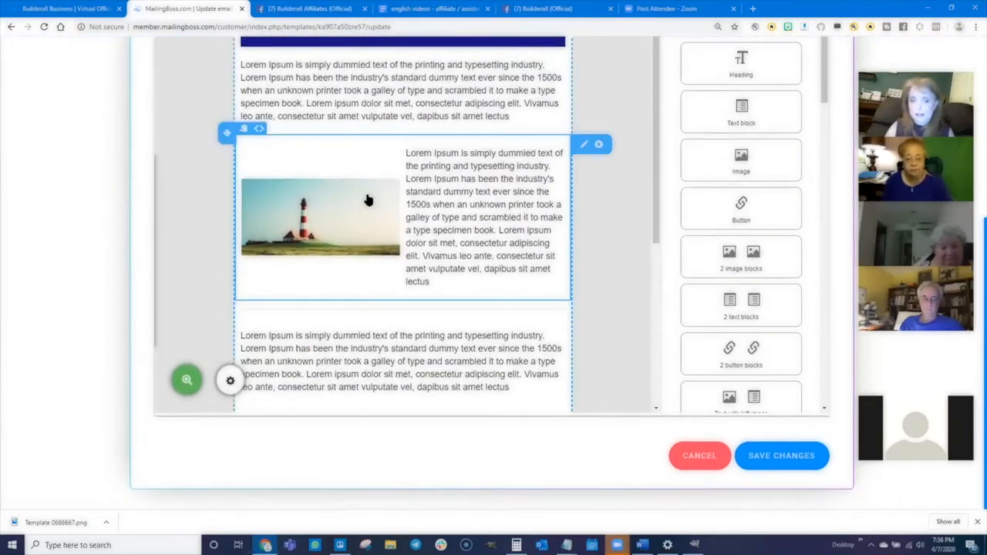
pyautogui.scroll(-3, 369, 216)
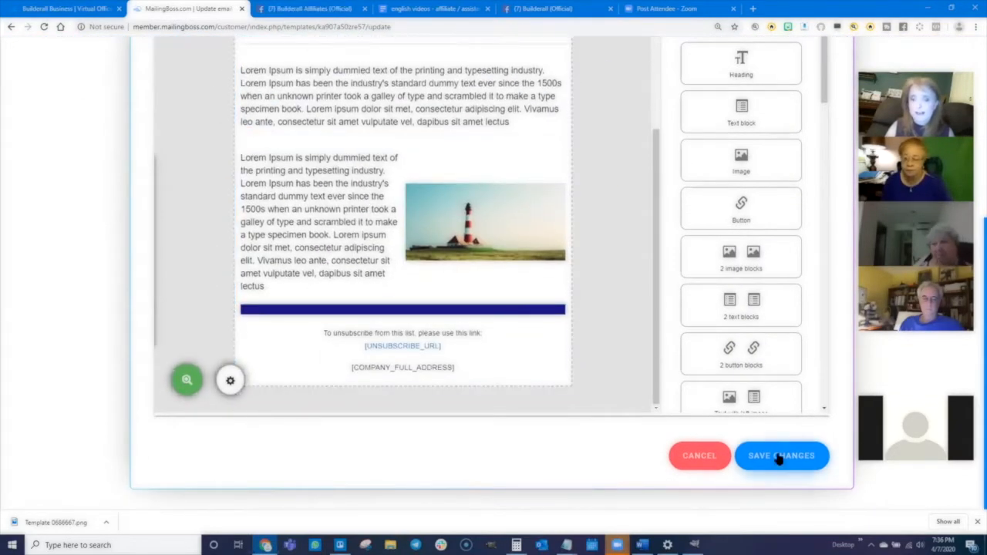
pyautogui.click(779, 455)
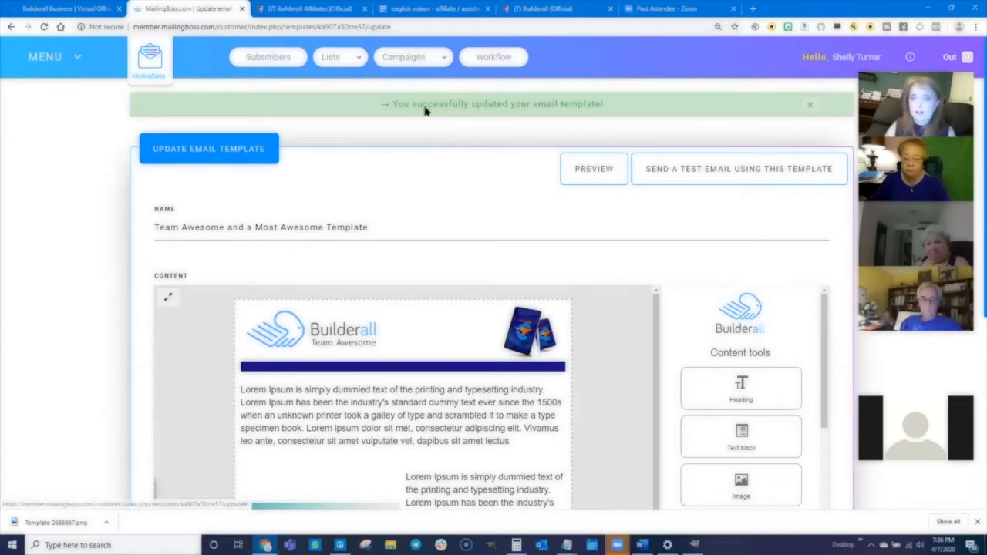
# Create a new campaign and name it with the owner's first name in possessive form followed by "campaign email with a template".
pyautogui.click(438, 58)
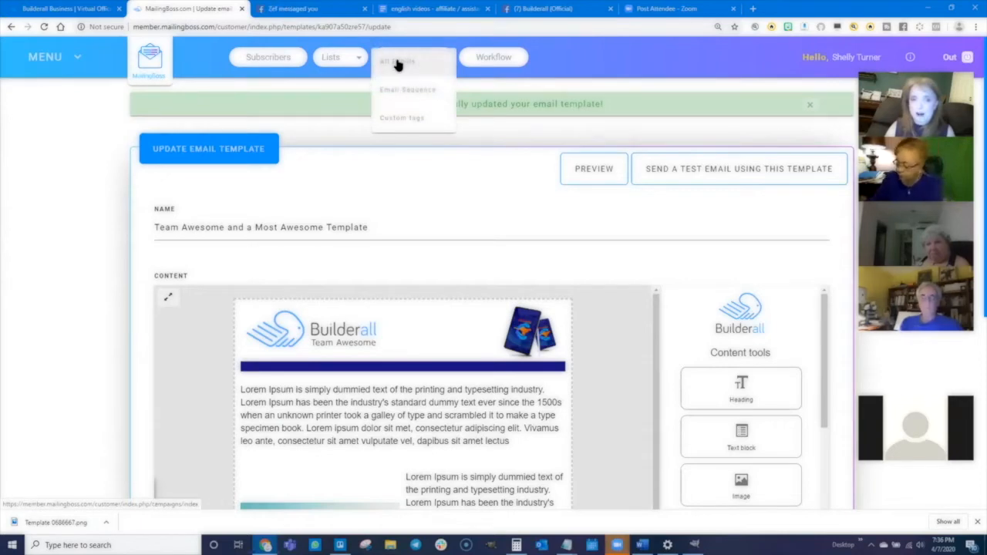
pyautogui.click(398, 65)
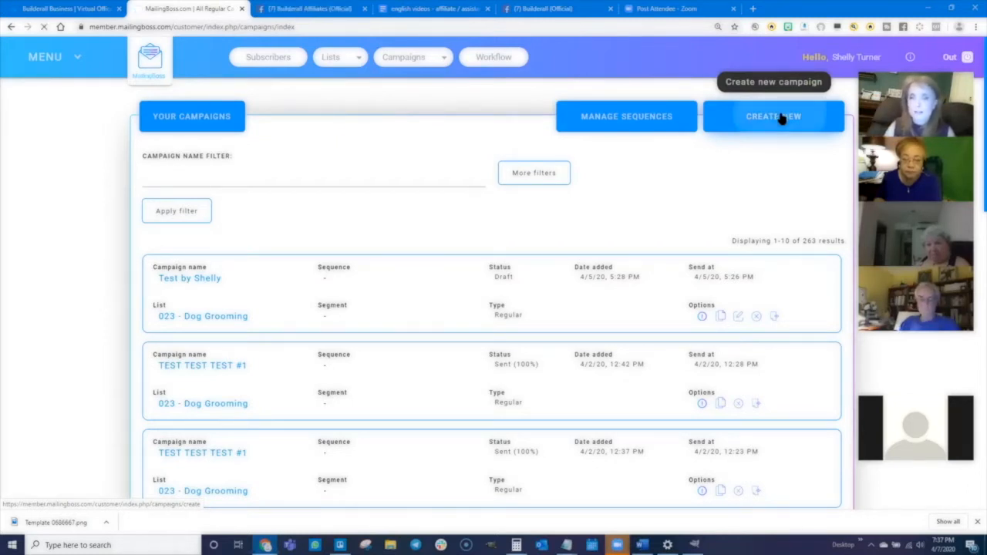
pyautogui.click(776, 122)
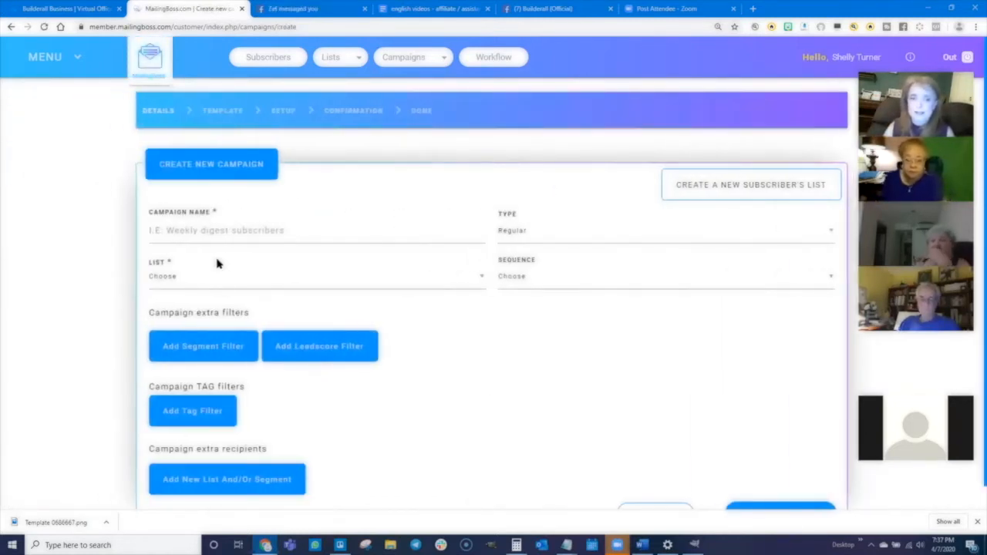
pyautogui.click(205, 230)
pyautogui.write("shelly's campaign email")
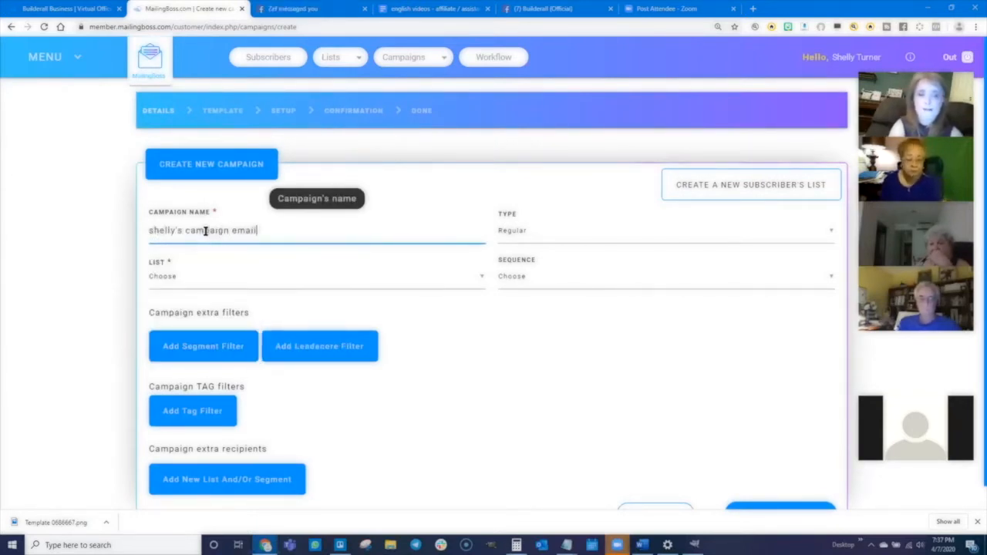
pyautogui.write(' with a template')
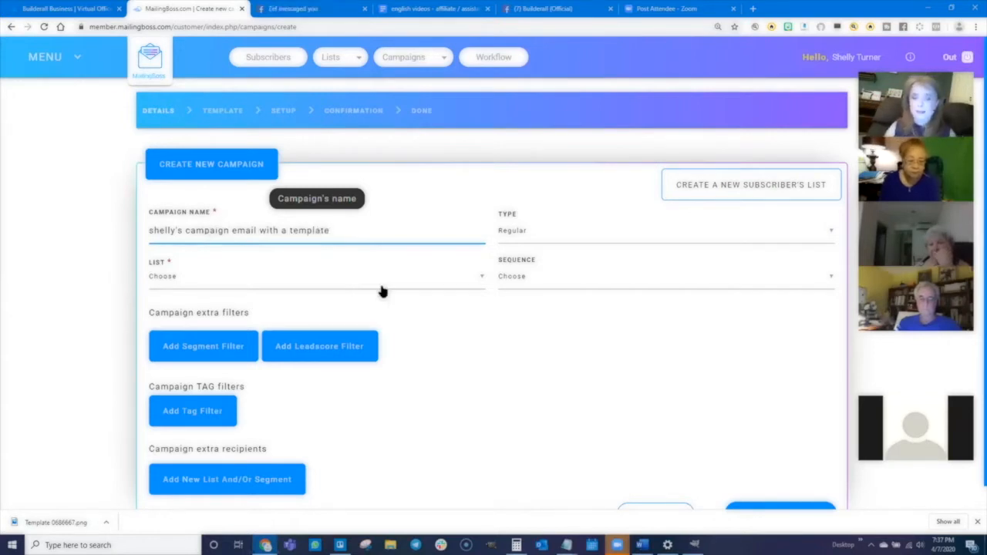
# Set the campaign type to Regular and choose the "023 - Dog Grooming" list as its recipients.
pyautogui.click(511, 230)
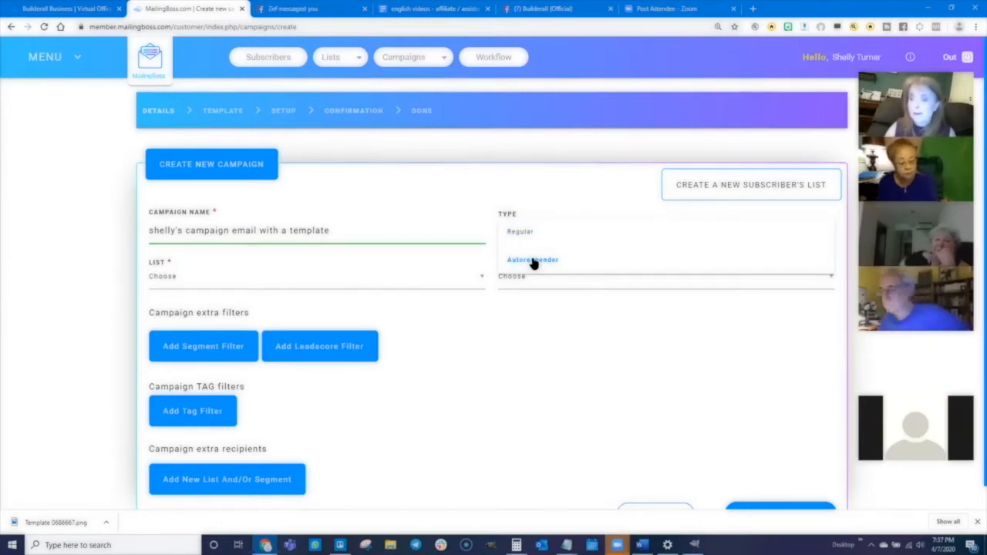
pyautogui.click(517, 231)
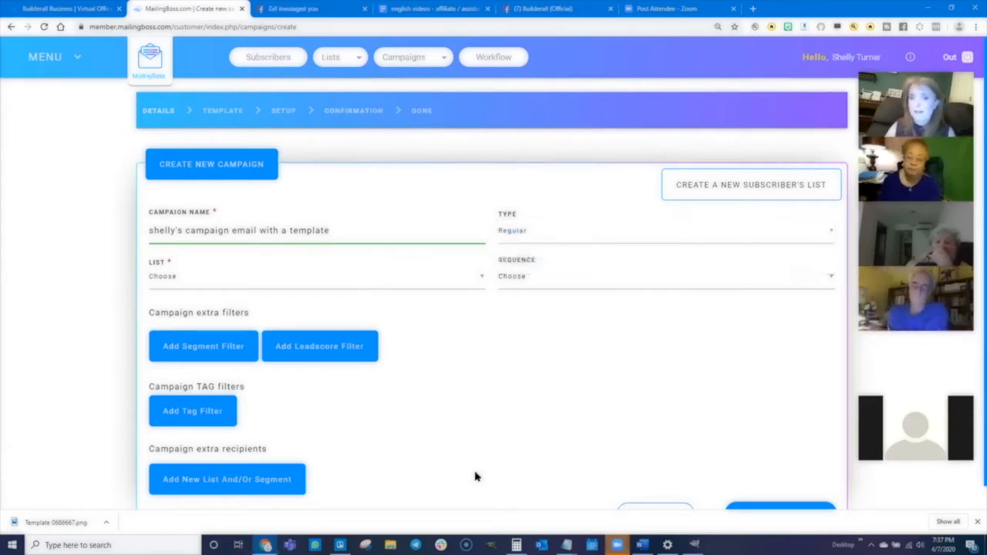
pyautogui.click(164, 281)
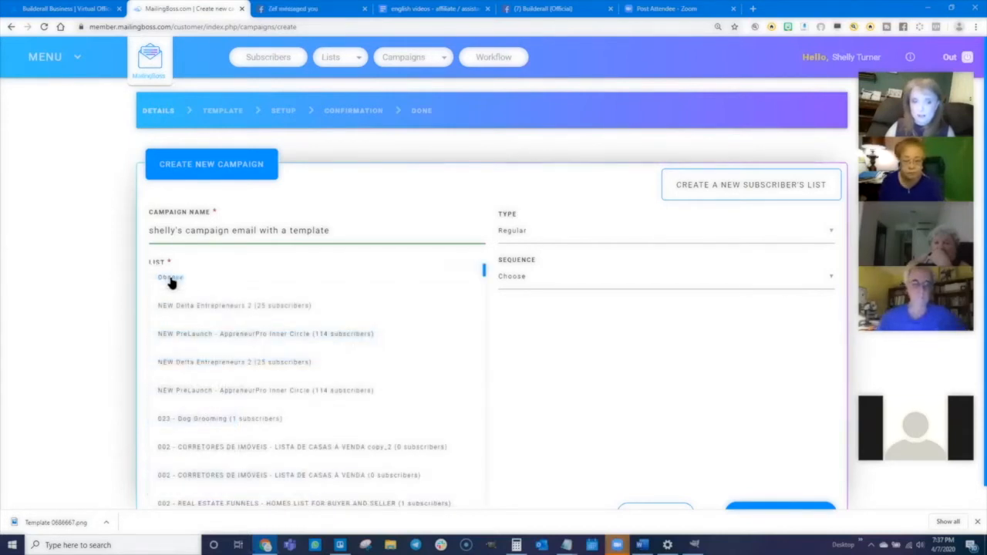
pyautogui.click(187, 418)
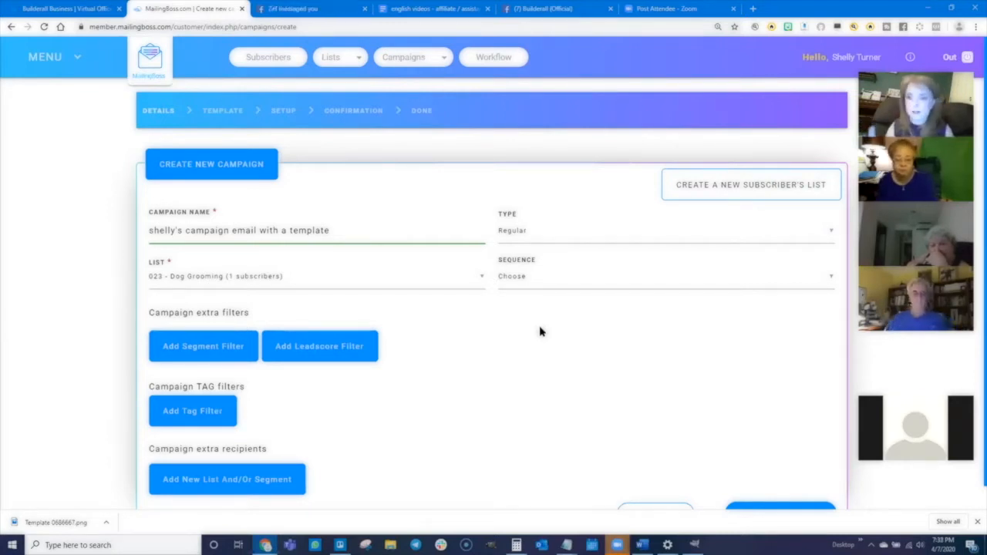
# Try a campaign tag filter with the tag NEWTAG, look at its filter types, and remove the filter.
pyautogui.scroll(-1, 401, 386)
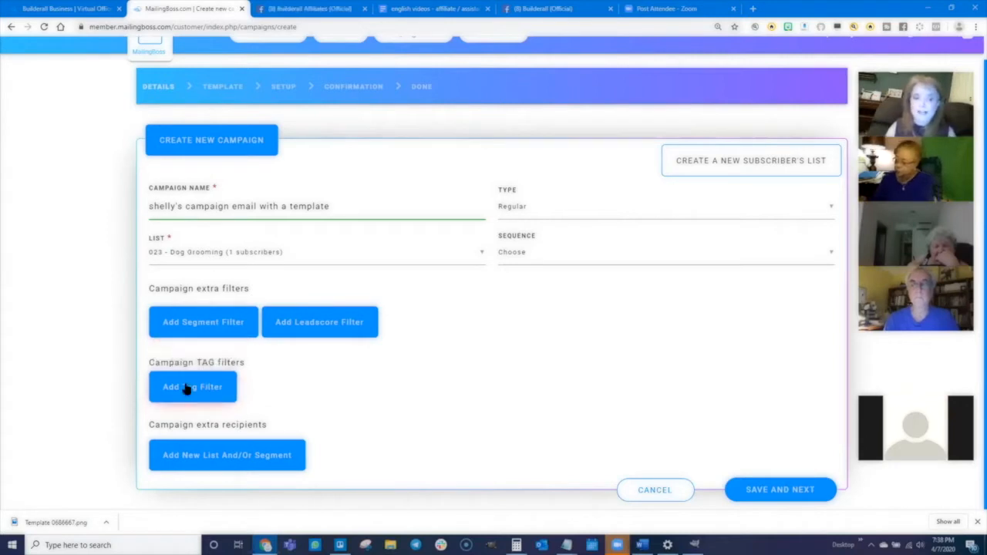
pyautogui.click(189, 387)
pyautogui.click(199, 404)
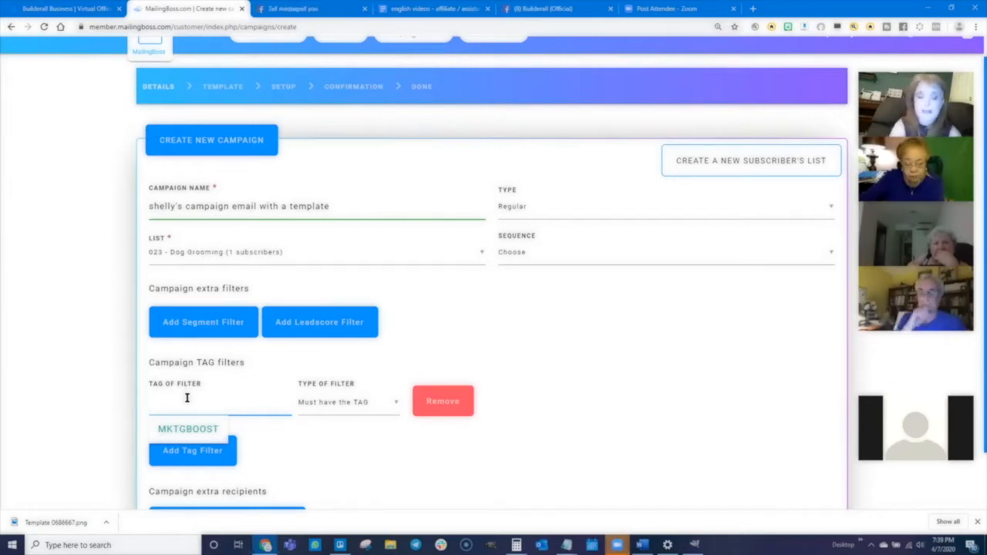
pyautogui.write('NEWTAG')
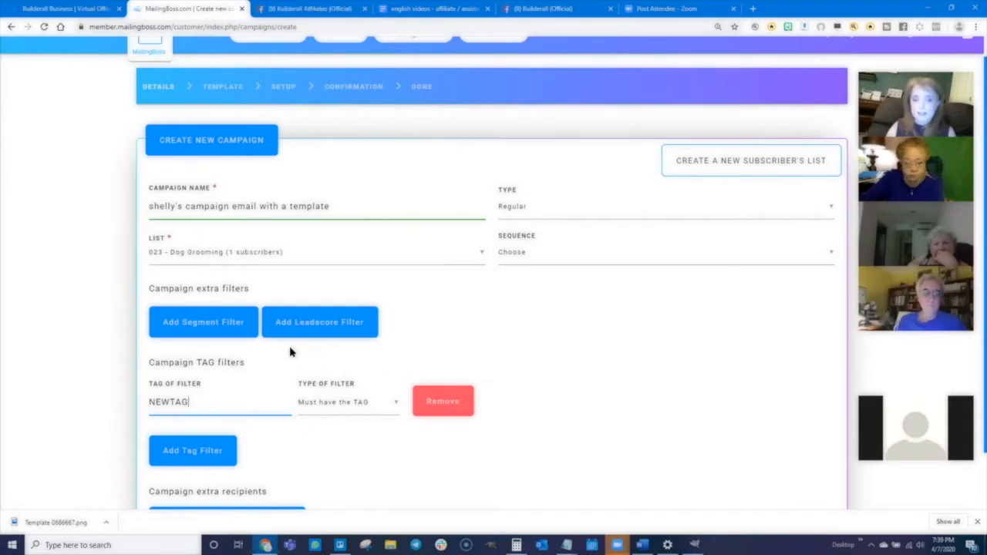
pyautogui.click(351, 406)
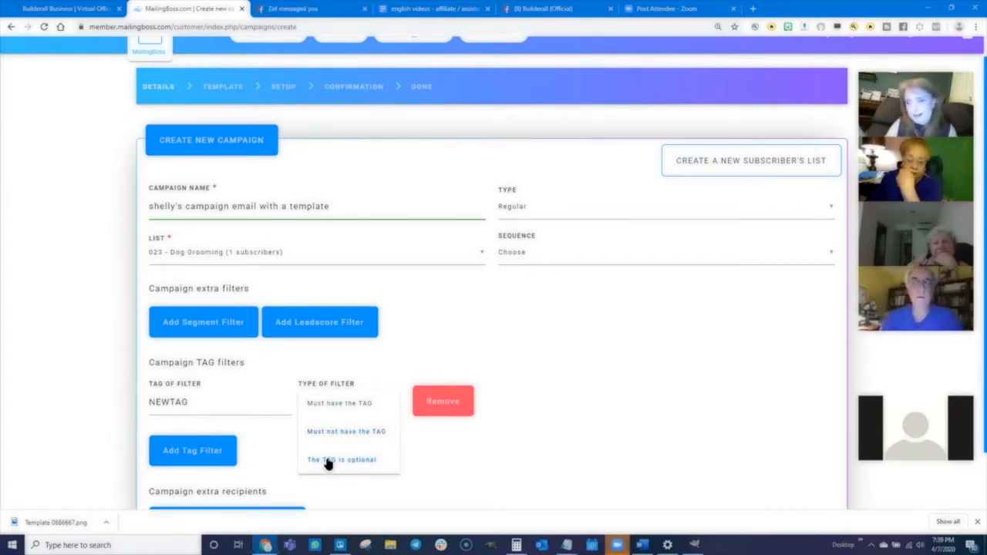
pyautogui.click(441, 449)
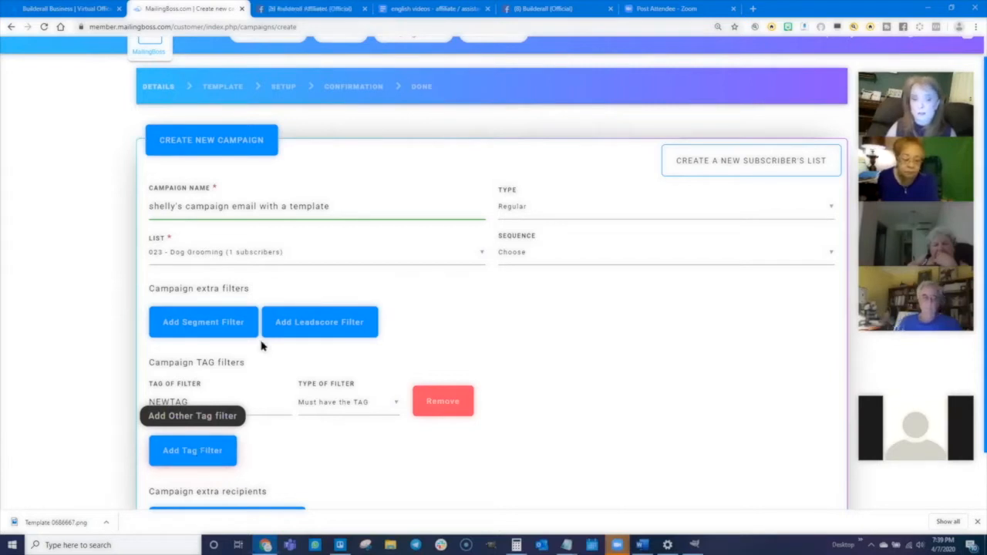
pyautogui.click(442, 402)
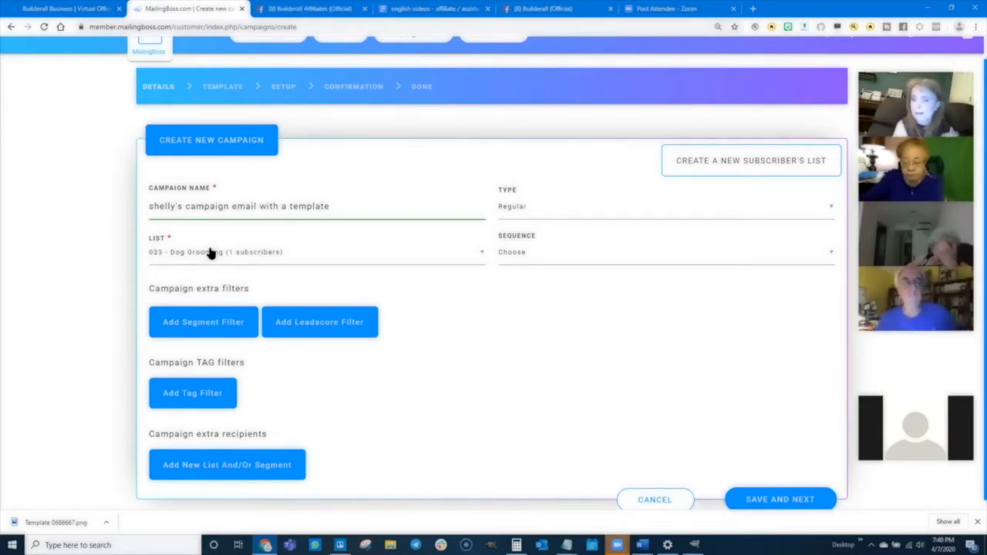
# Try adding an extra recipients entry, look at the available lists, and remove the entry.
pyautogui.click(223, 465)
pyautogui.scroll(-1, 171, 421)
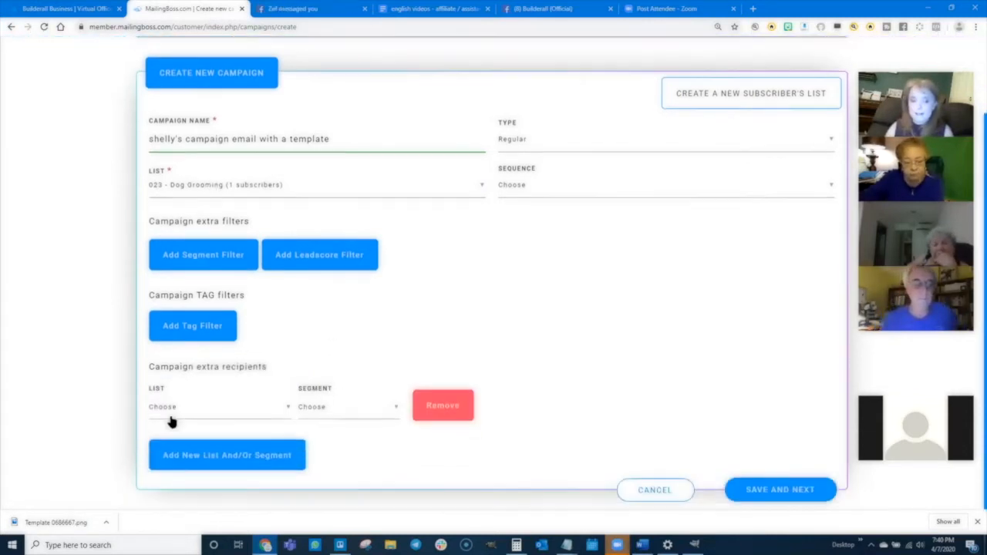
pyautogui.click(185, 411)
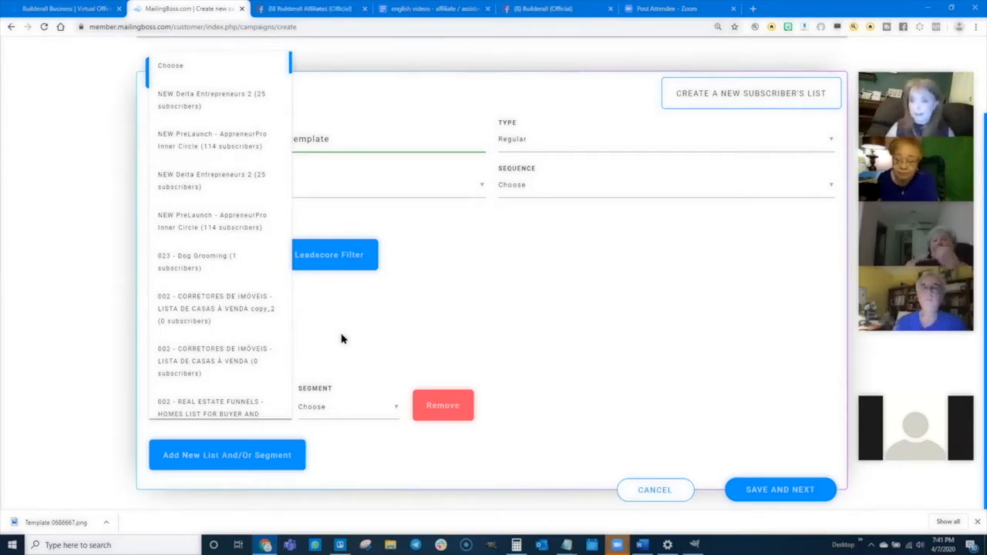
pyautogui.click(571, 231)
pyautogui.click(445, 410)
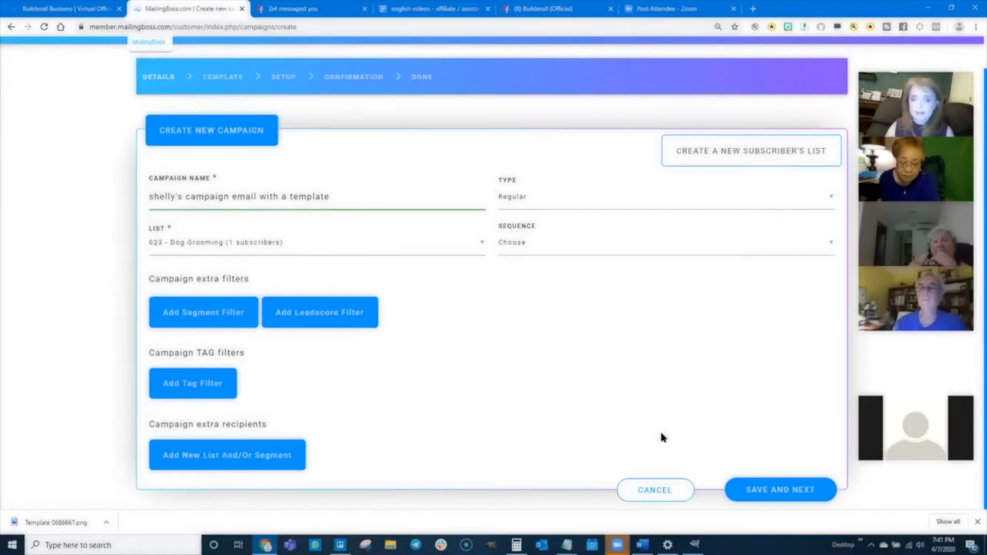
# Save the campaign details and apply the "Team Awesome and a Most Awesome Template" as the campaign's template.
pyautogui.click(784, 488)
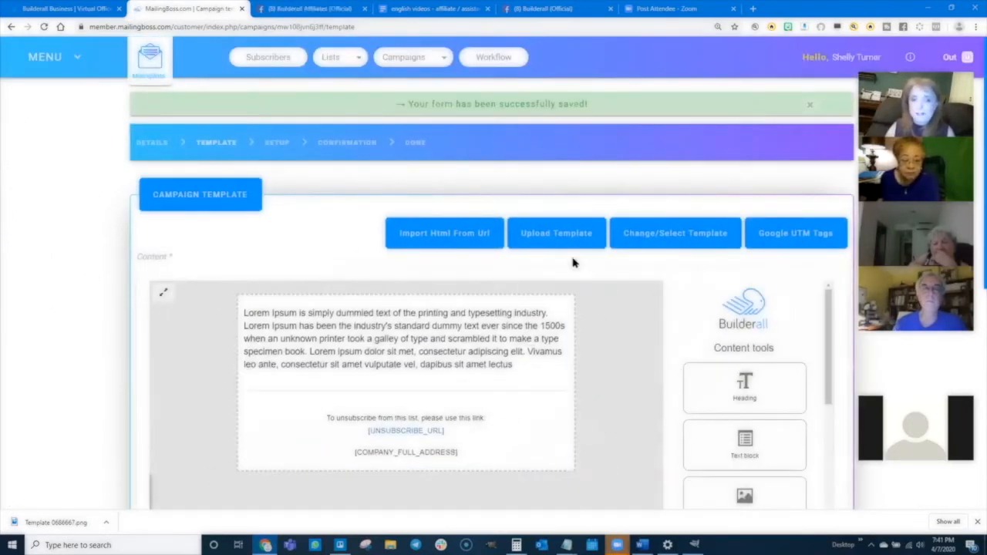
pyautogui.scroll(-2, 100, 340)
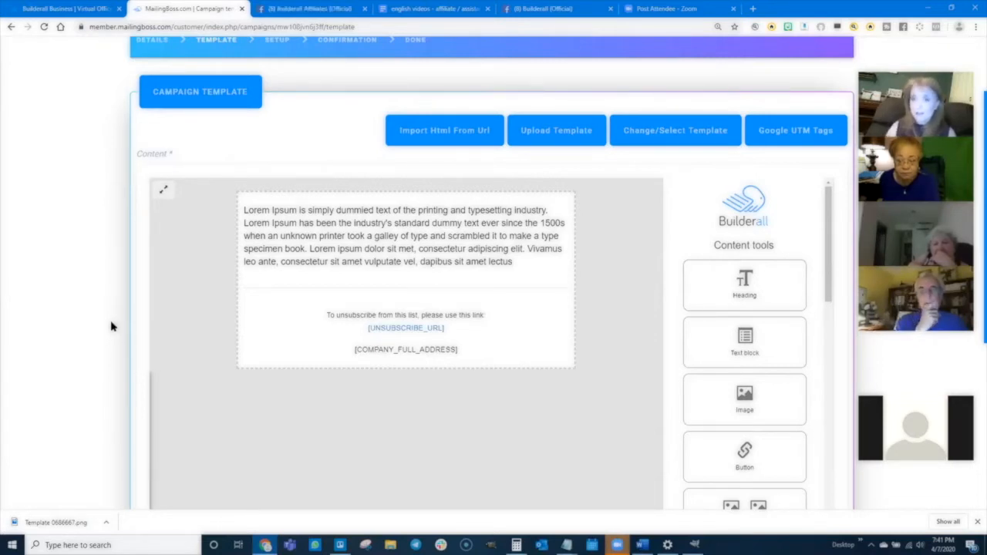
pyautogui.click(685, 132)
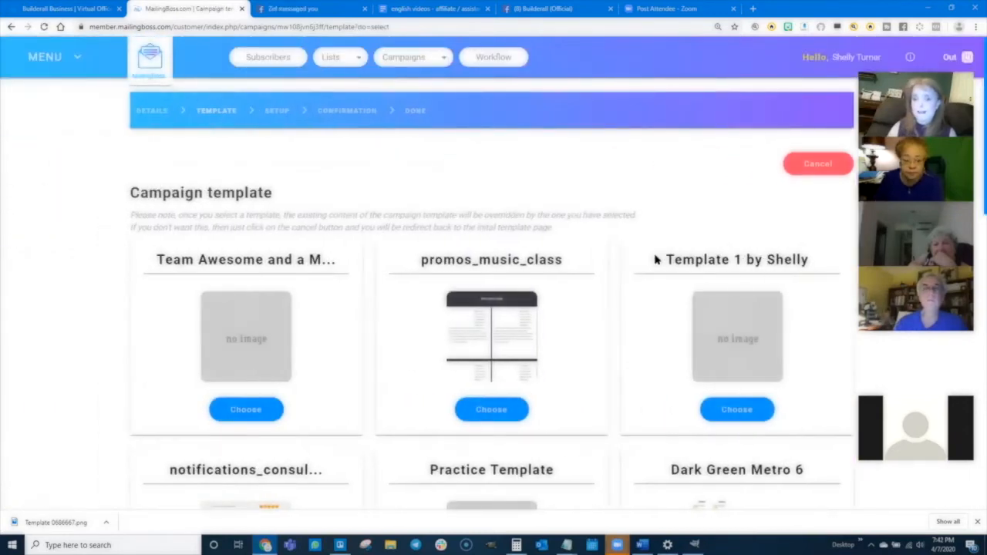
pyautogui.scroll(-6, 409, 450)
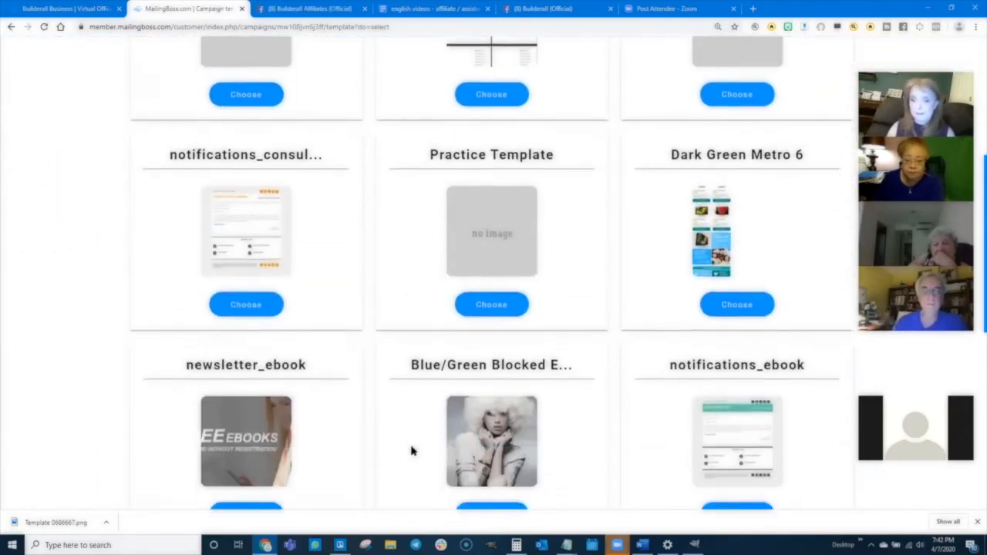
pyautogui.scroll(-4, 411, 451)
pyautogui.scroll(5, 411, 451)
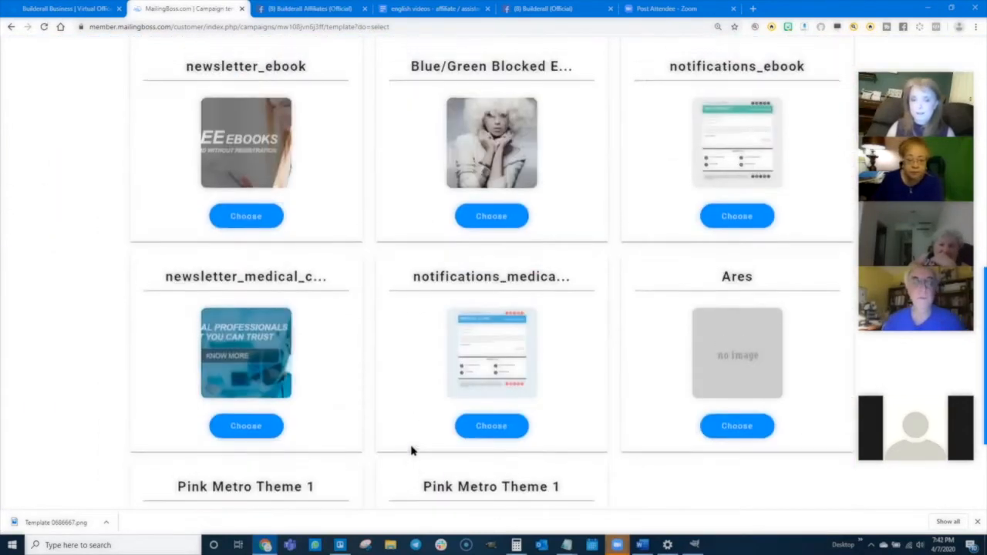
pyautogui.scroll(4, 198, 233)
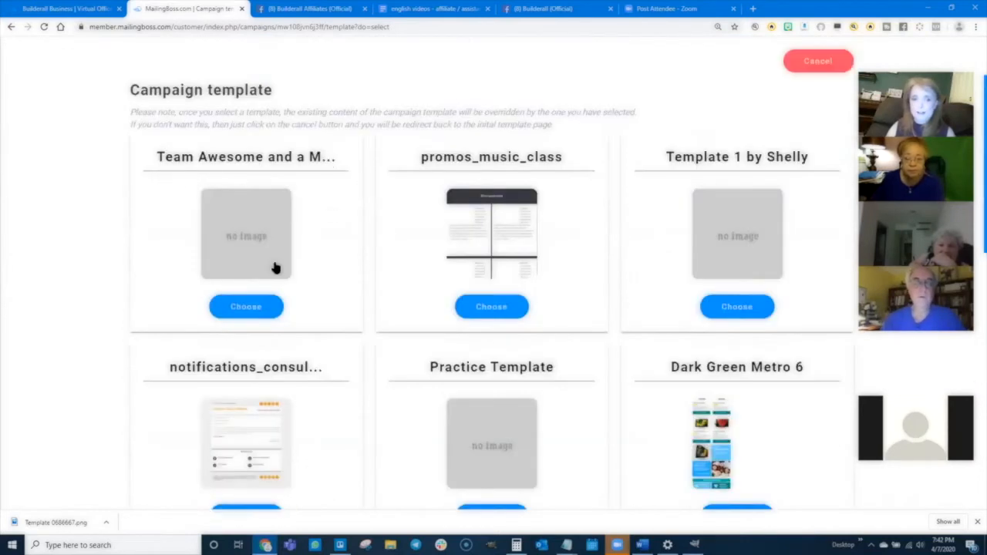
pyautogui.click(243, 309)
pyautogui.scroll(-3, 169, 376)
pyautogui.scroll(-5, 170, 376)
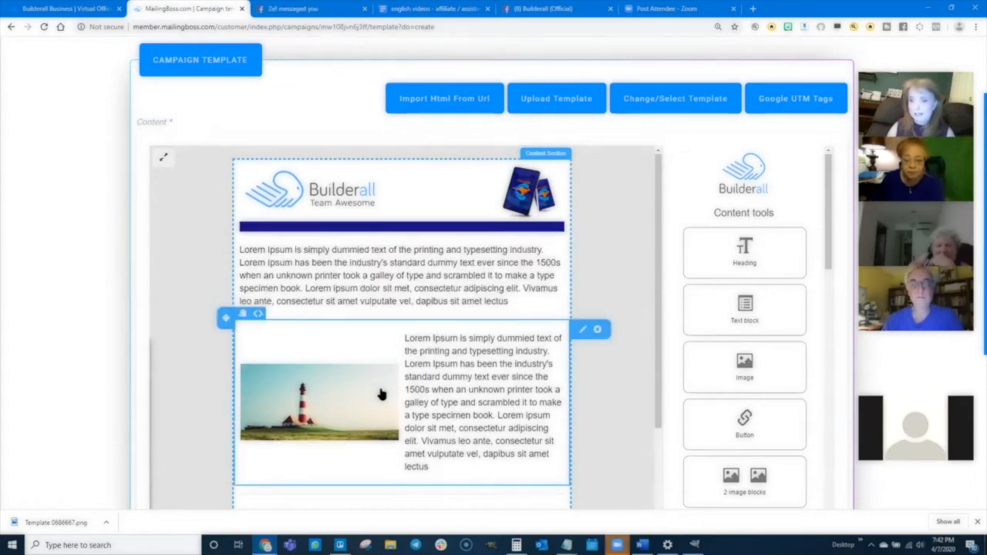
pyautogui.scroll(-4, 124, 347)
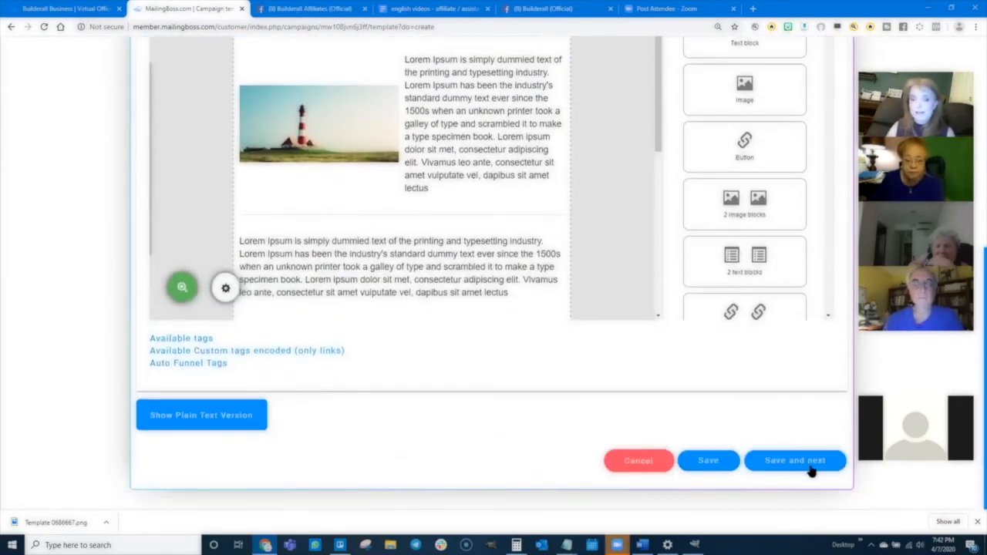
# Replace the first paragraph's placeholder text with "I love builderall and I am so excited every day to get the chance to build amazing things with this platform.".
pyautogui.scroll(4, 416, 310)
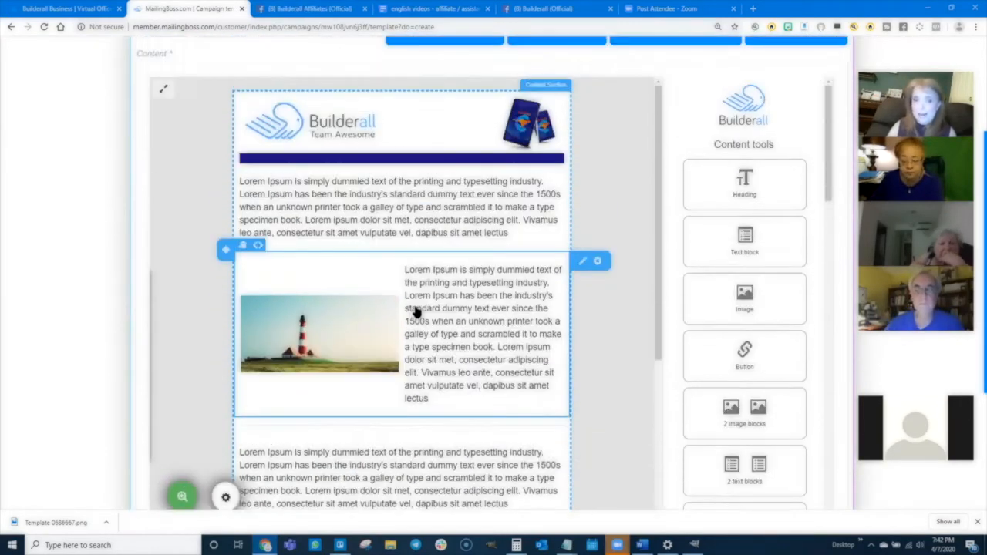
pyautogui.scroll(1, 253, 286)
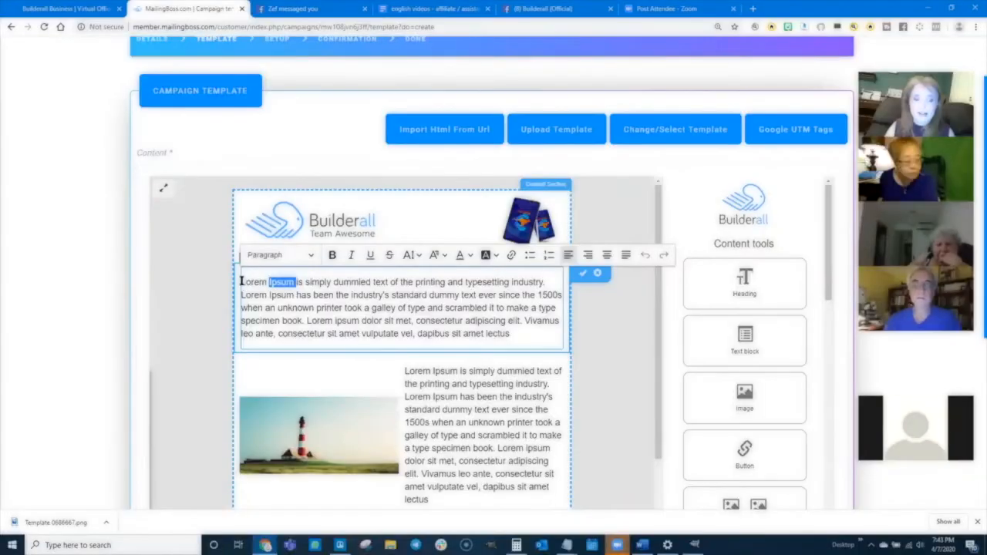
pyautogui.moveTo(242, 281); pyautogui.dragTo(531, 337)
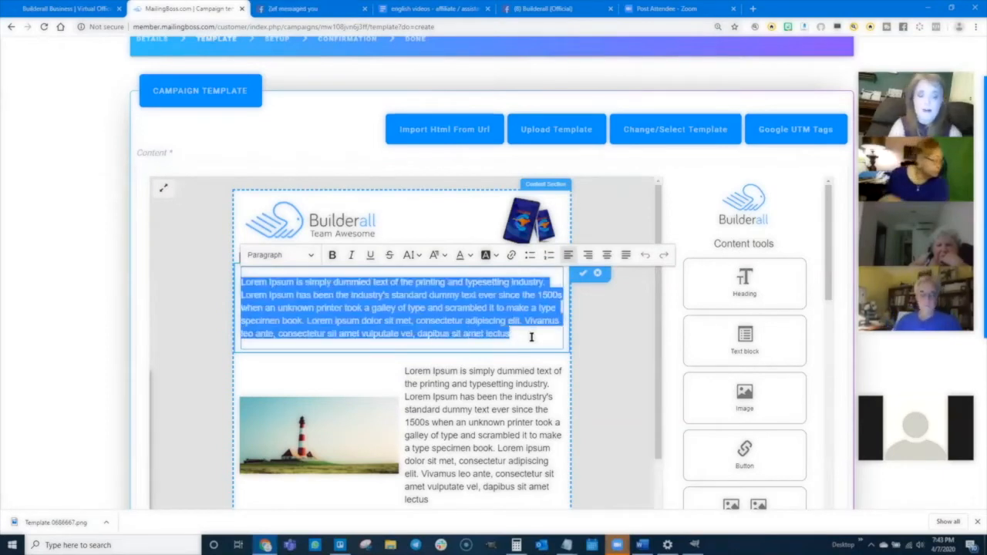
pyautogui.press('BackSpace')
pyautogui.write('I love builderal')
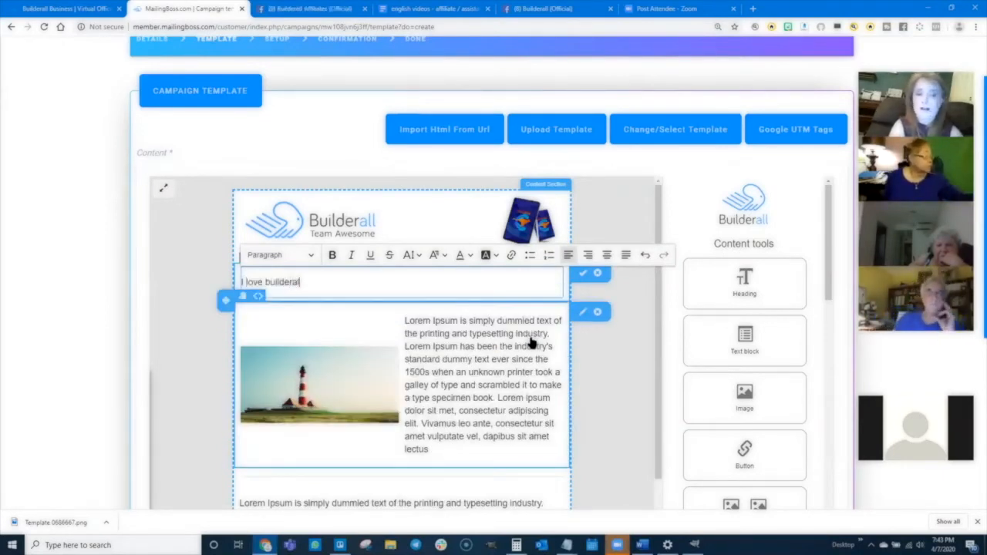
pyautogui.write('l and I am so exit')
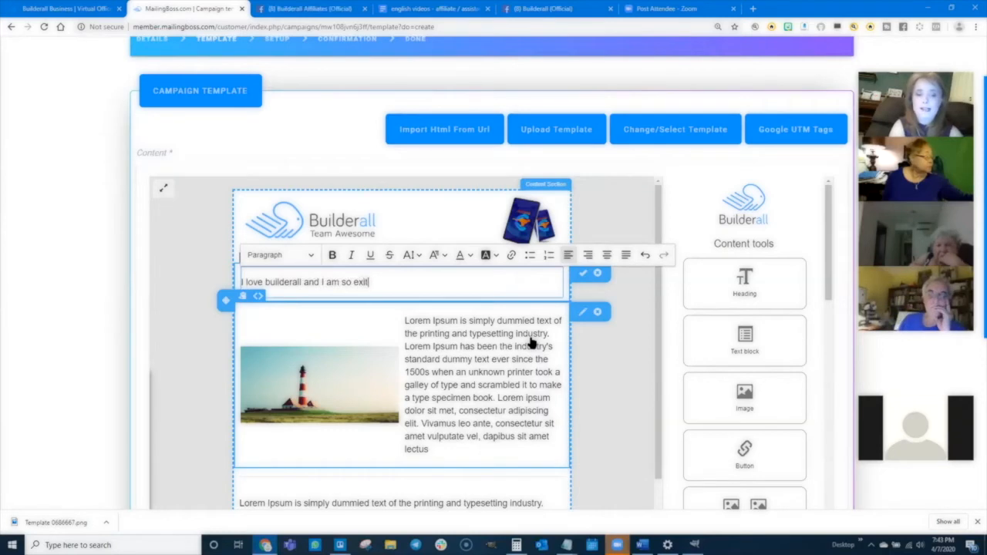
pyautogui.write('e')
pyautogui.press('BackSpace')
pyautogui.press('BackSpace')
pyautogui.press('BackSpace')
pyautogui.write('cited ')
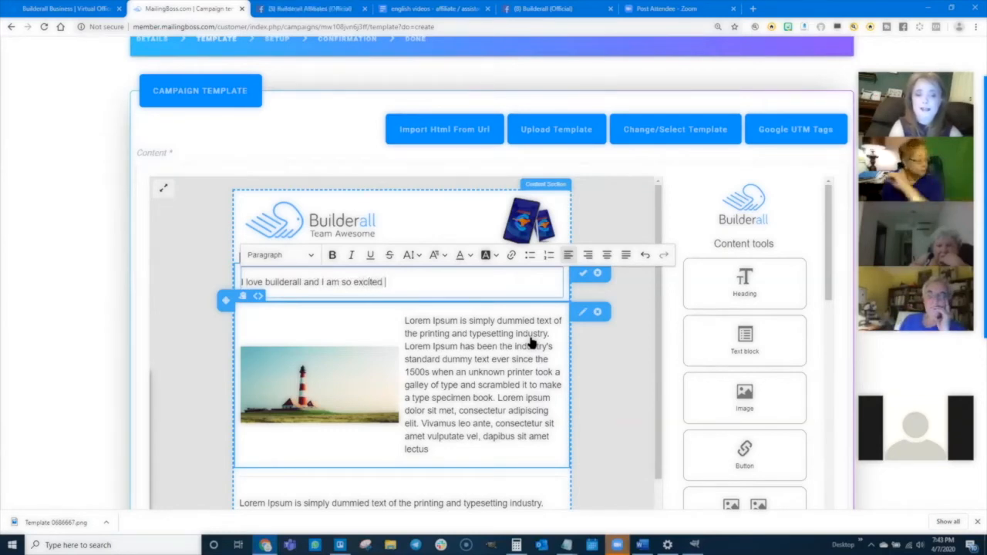
pyautogui.write('every day to get the chance to build amazing things iwth')
pyautogui.press('BackSpace')
pyautogui.press('BackSpace')
pyautogui.press('BackSpace')
pyautogui.press('BackSpace')
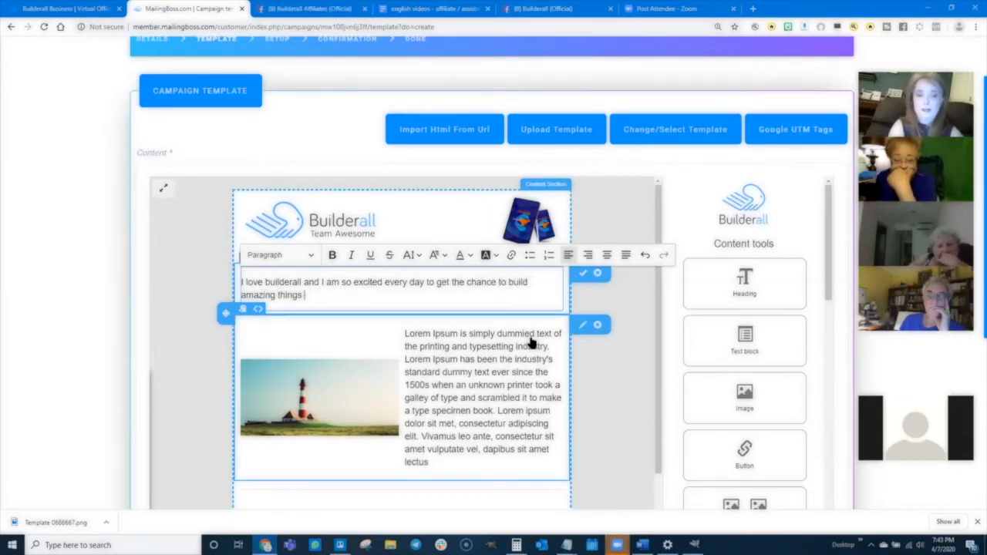
pyautogui.press('BackSpace')
pyautogui.press('BackSpace')
pyautogui.press('BackSpace')
pyautogui.press('BackSpace')
pyautogui.write('with this')
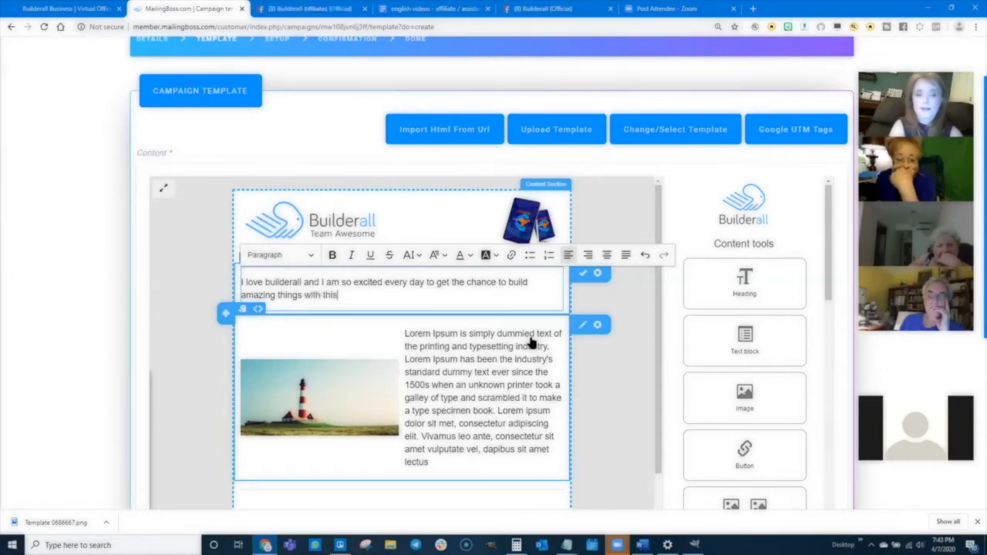
pyautogui.write(' platform.')
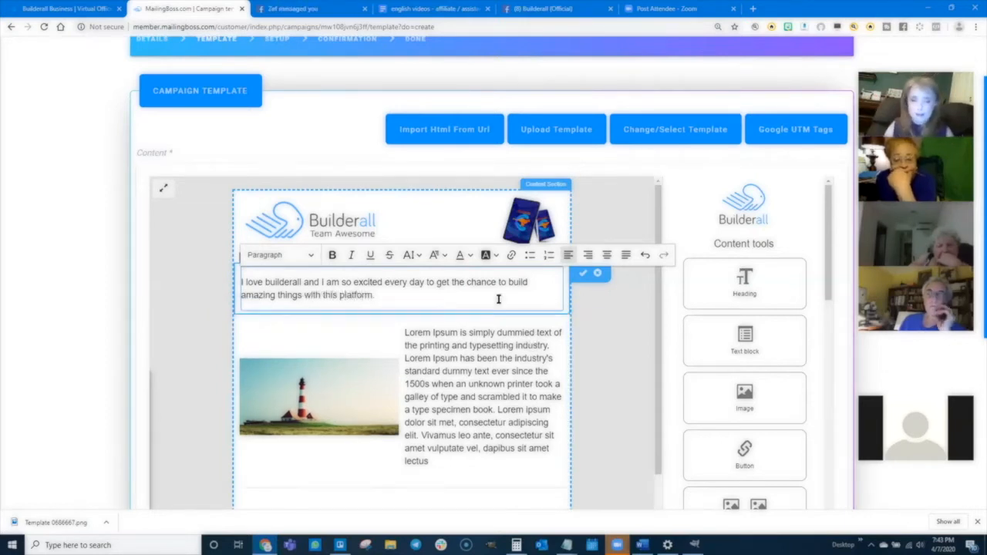
# Copy the Builderall sentence in the first paragraph and repeat it four more times after the original.
pyautogui.moveTo(376, 295); pyautogui.dragTo(242, 280)
pyautogui.hotkey('ctrl', 'c')
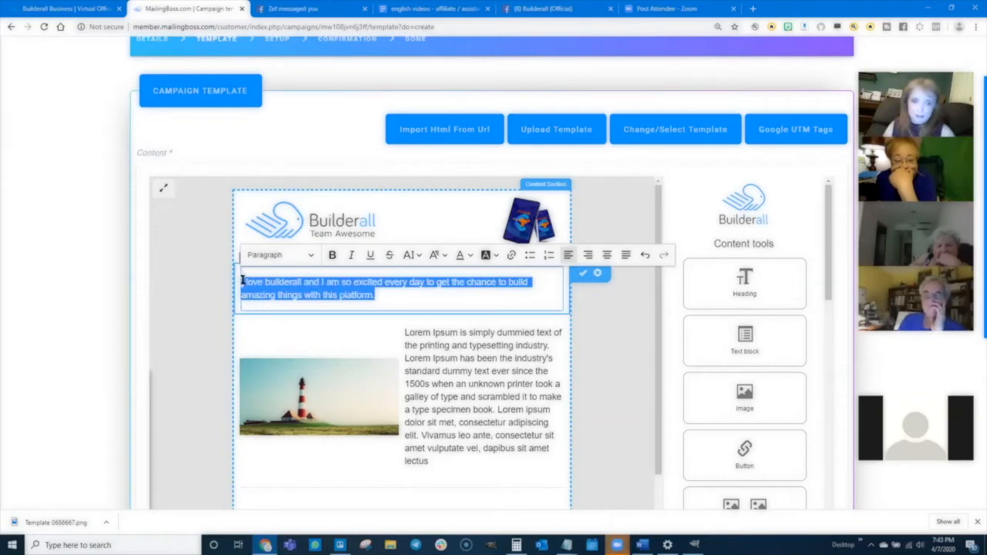
pyautogui.click(378, 291)
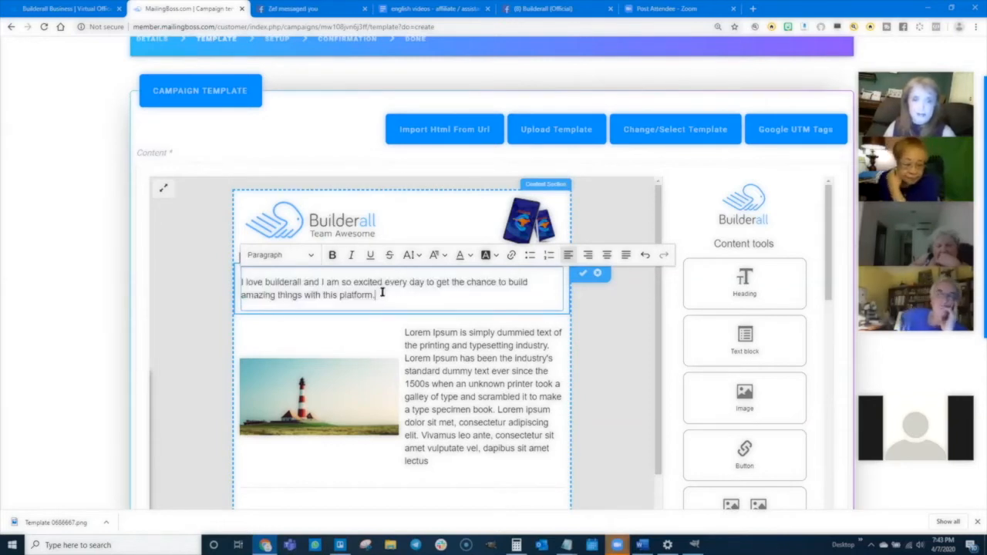
pyautogui.hotkey('ctrl', 'v')
pyautogui.hotkey('ctrl', 'v')
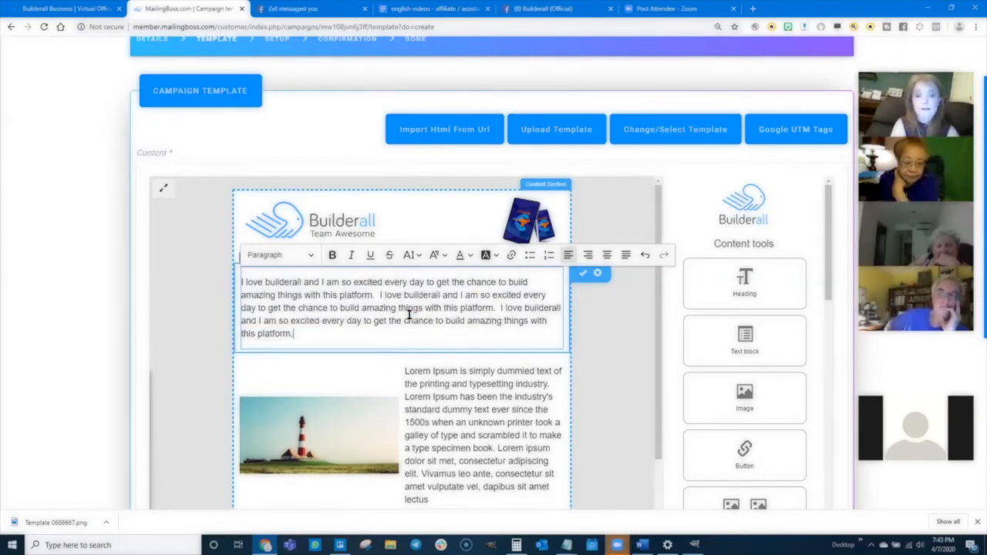
pyautogui.hotkey('ctrl', 'v')
pyautogui.hotkey('ctrl', 'v')
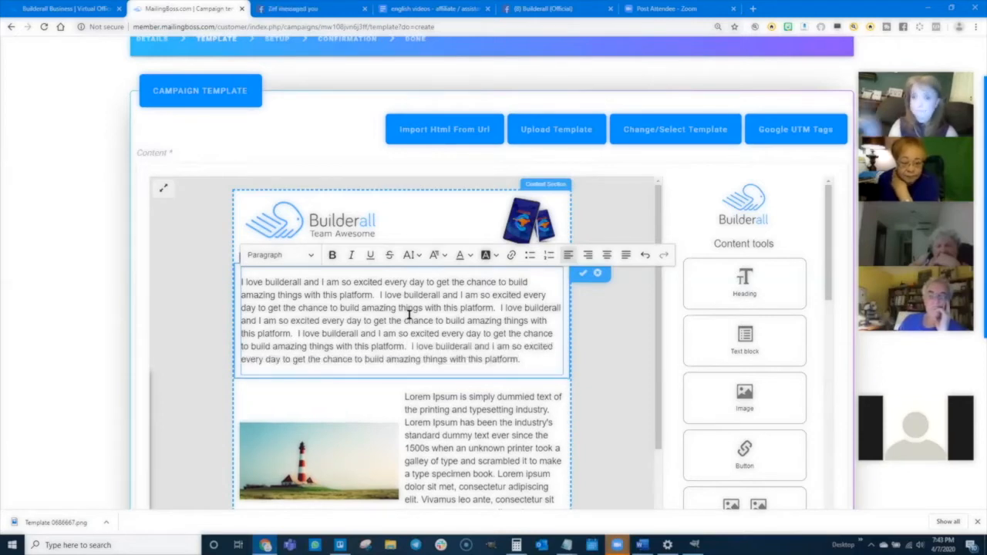
# Replace the placeholder text beside the upper lighthouse image with three copies of the Builderall sentence.
pyautogui.scroll(-2, 463, 370)
pyautogui.click(463, 360)
pyautogui.hotkey('ctrl', 'a')
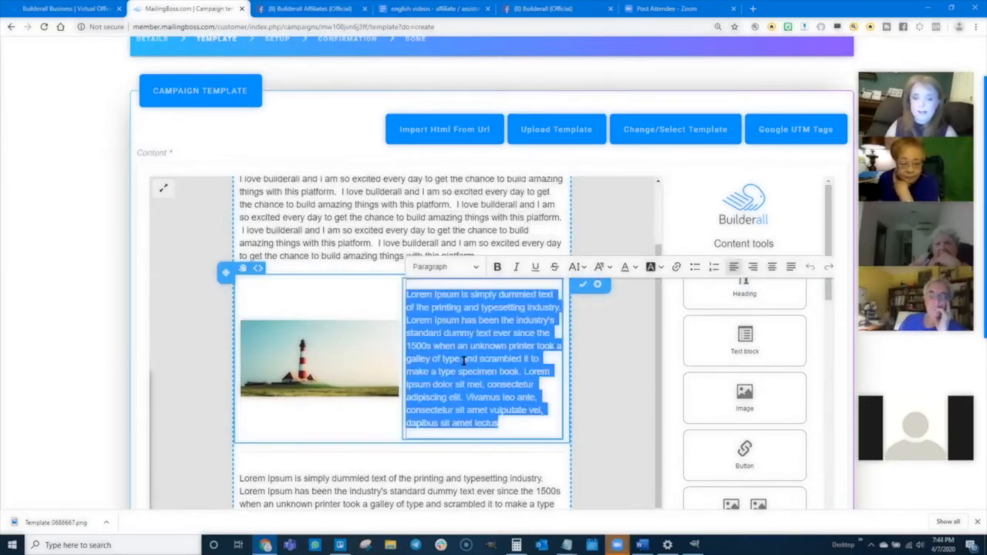
pyautogui.hotkey('ctrl', 'v')
pyautogui.hotkey('ctrl', 'v')
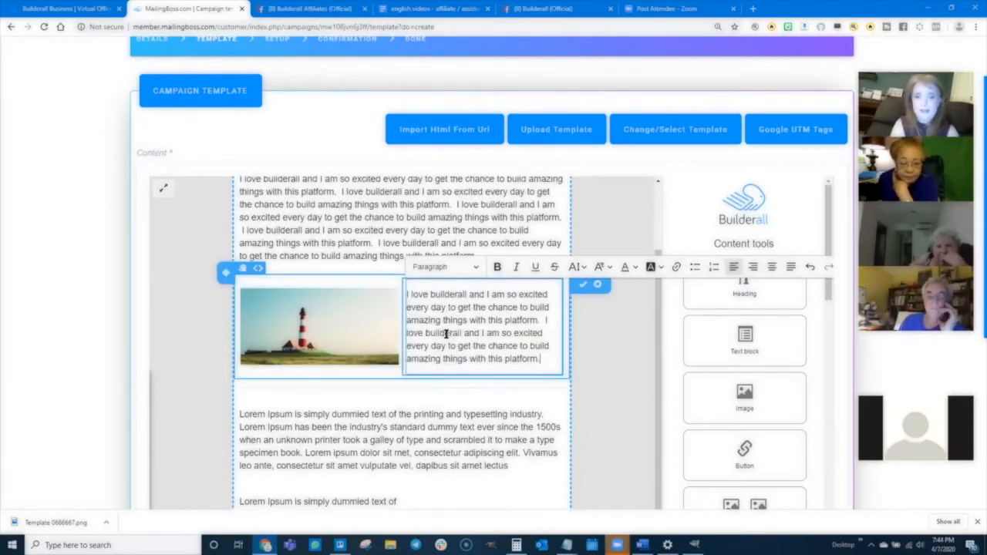
pyautogui.hotkey('ctrl', 'v')
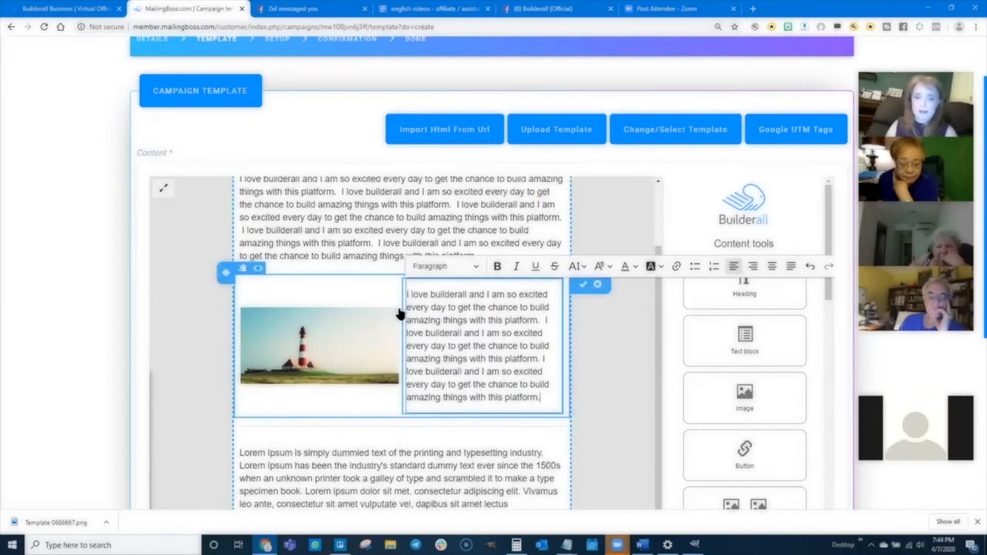
# Replace the full-width placeholder paragraph below the upper lighthouse image with repeated copies of the Builderall sentence.
pyautogui.scroll(-2, 363, 311)
pyautogui.click(312, 319)
pyautogui.hotkey('ctrl', 'a')
pyautogui.hotkey('ctrl', 'v')
pyautogui.hotkey('ctrl', 'v')
pyautogui.hotkey('ctrl', 'v')
pyautogui.hotkey('ctrl', 'v')
# Replace the placeholder text beside the lower lighthouse image with three copies of the Builderall sentence.
pyautogui.scroll(-1, 239, 432)
pyautogui.tripleClick(280, 419)
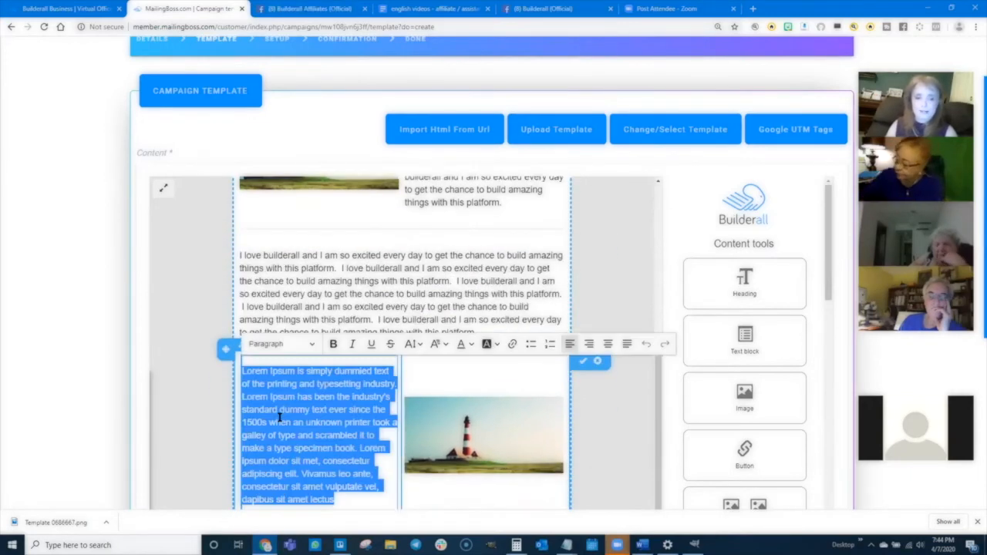
pyautogui.hotkey('ctrl', 'v')
pyautogui.hotkey('ctrl', 'v')
pyautogui.hotkey('ctrl', 'v')
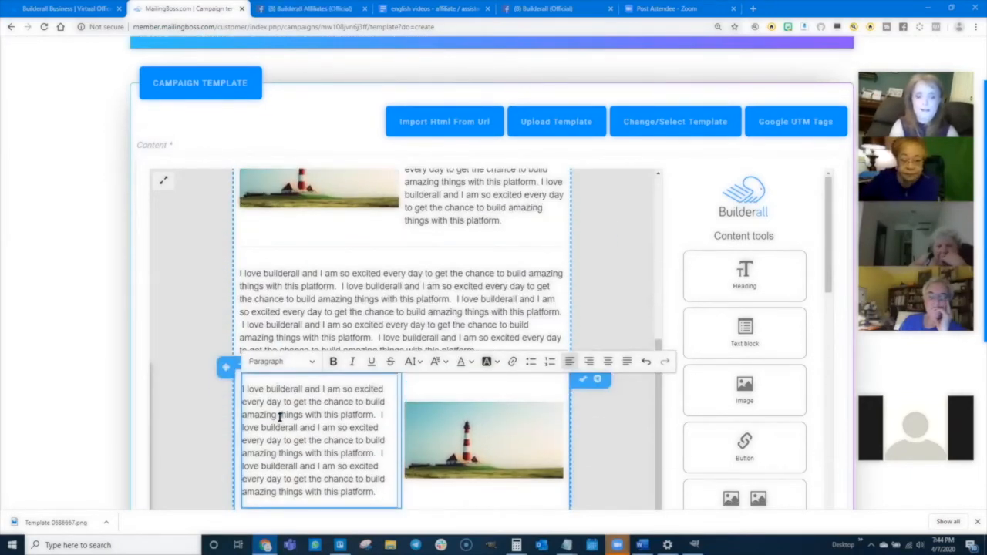
# Check the whole email layout from header to footer and save the campaign template.
pyautogui.scroll(-3, 370, 378)
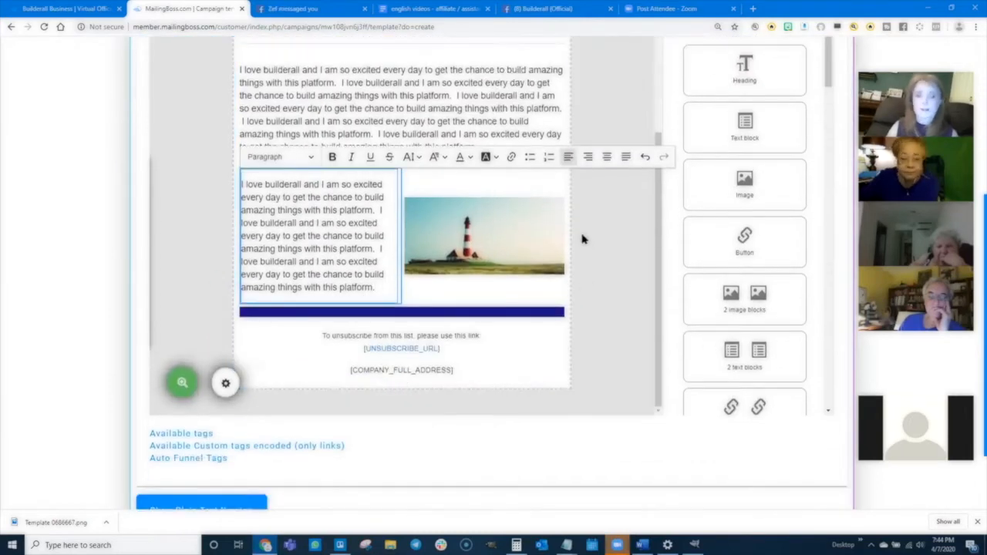
pyautogui.scroll(3, 480, 288)
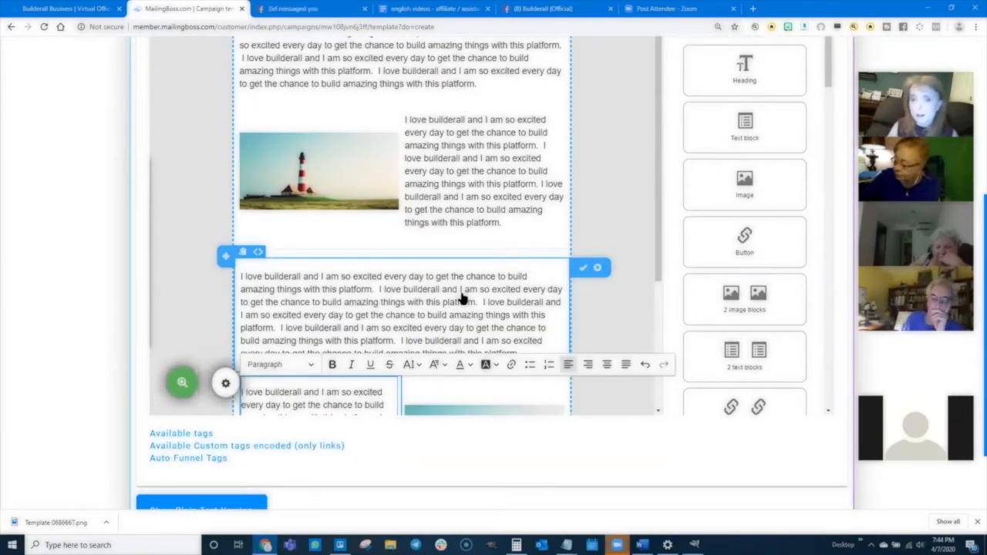
pyautogui.scroll(1, 497, 277)
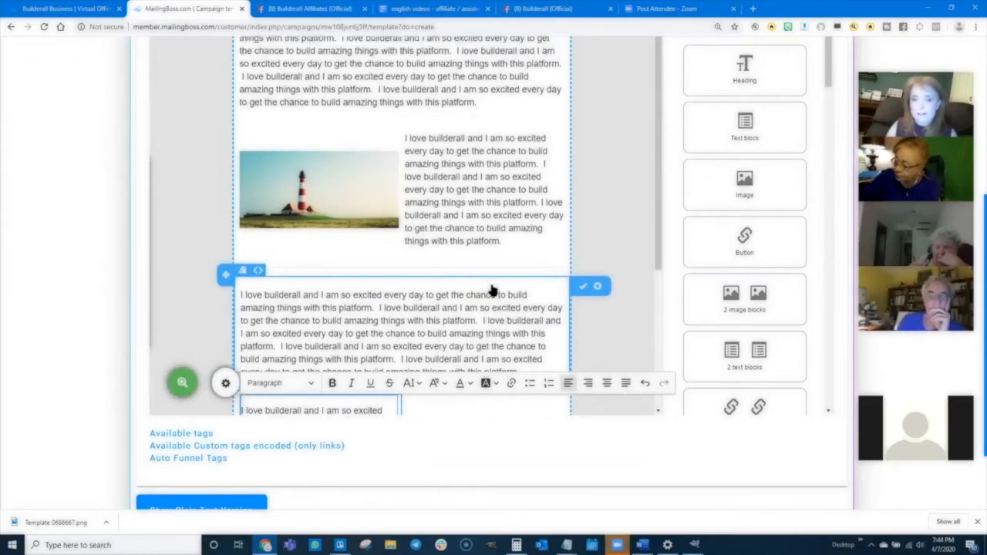
pyautogui.scroll(4, 492, 287)
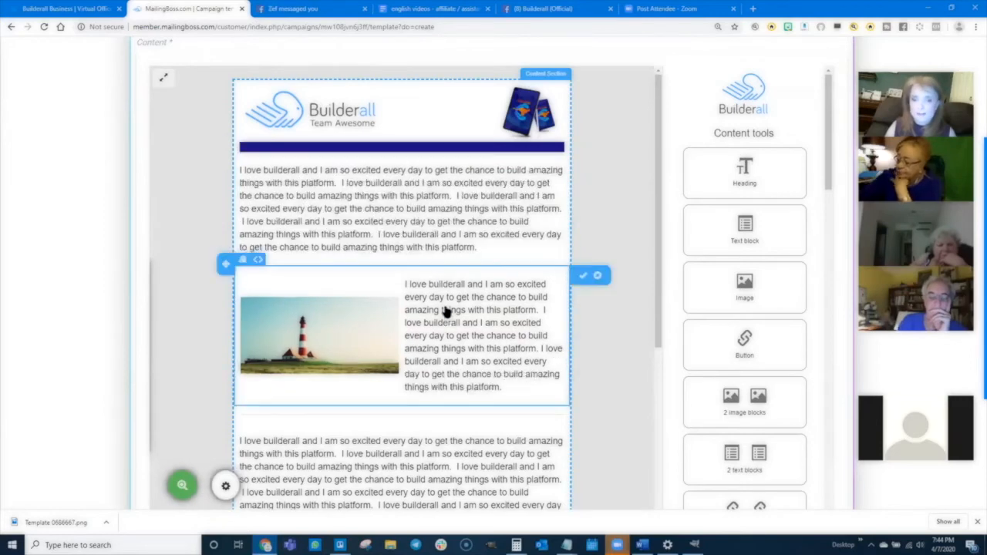
pyautogui.scroll(-10, 447, 313)
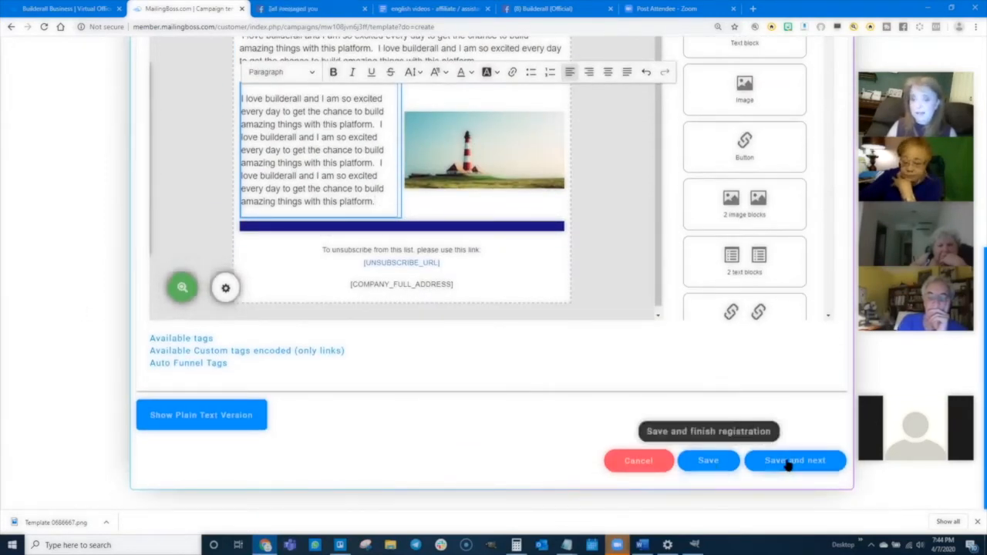
pyautogui.click(708, 461)
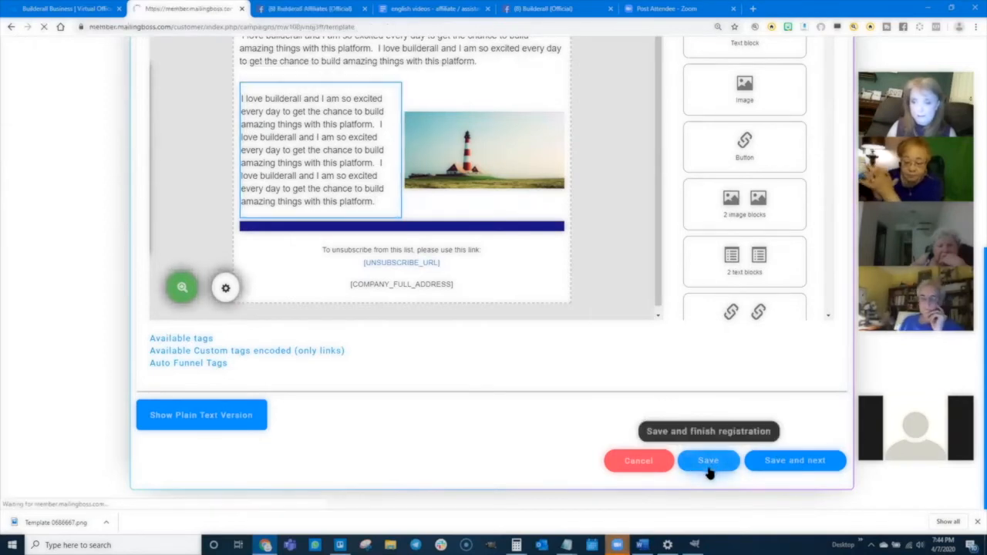
# Show the email's plain text version, examine its body and unsubscribe footer against the designed layout, and hide it again.
pyautogui.scroll(-5, 45, 357)
pyautogui.scroll(-3, 45, 355)
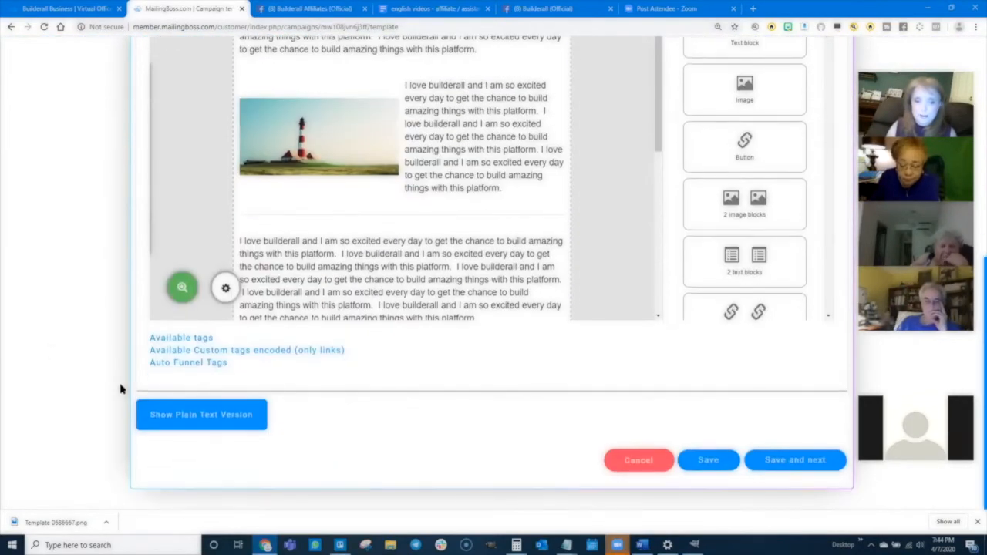
pyautogui.click(216, 418)
pyautogui.scroll(-5, 70, 424)
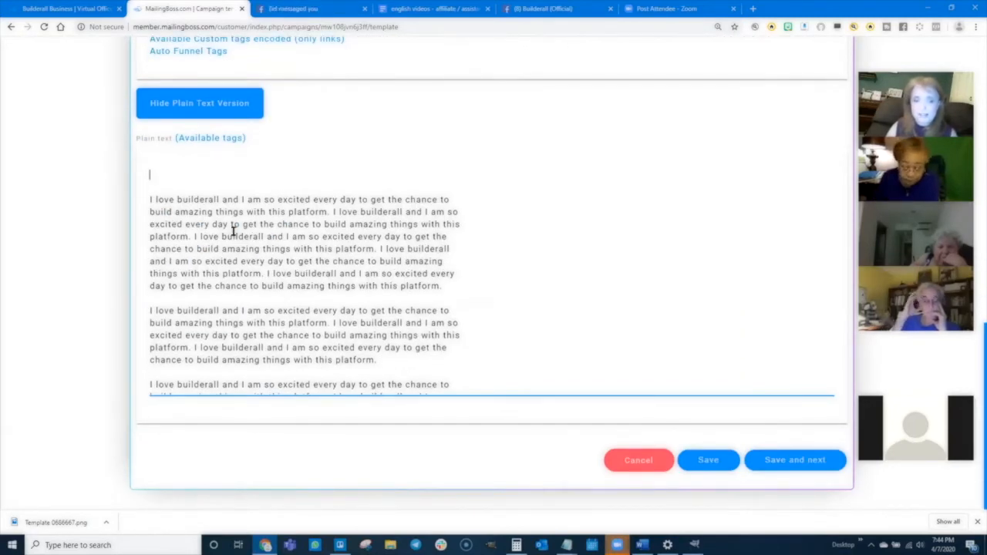
pyautogui.scroll(-5, 233, 231)
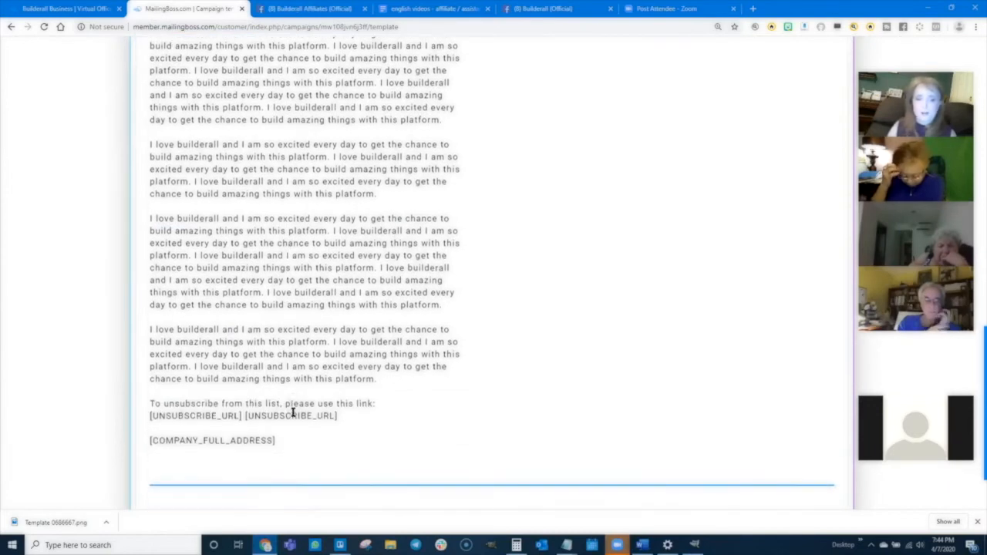
pyautogui.scroll(2, 284, 308)
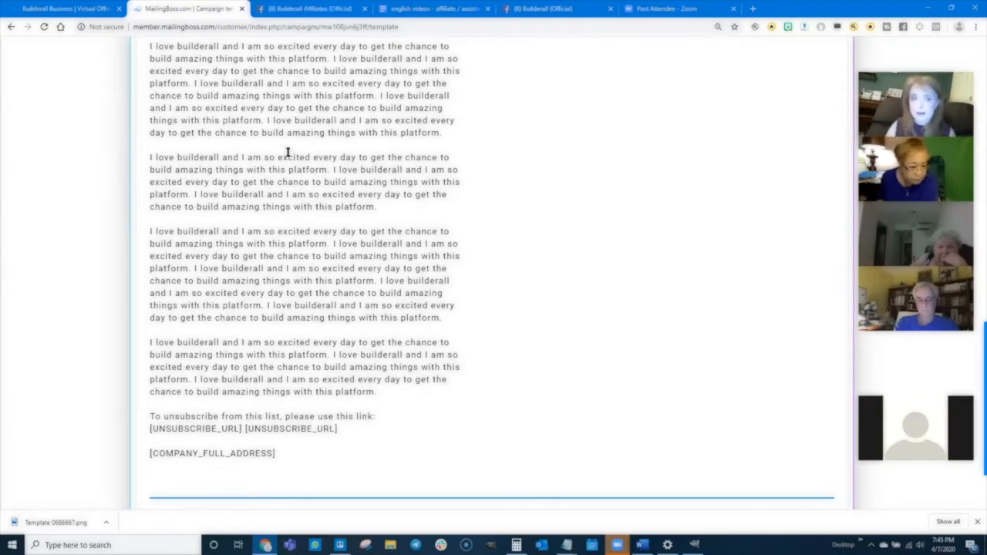
pyautogui.scroll(5, 215, 166)
pyautogui.scroll(-10, 214, 347)
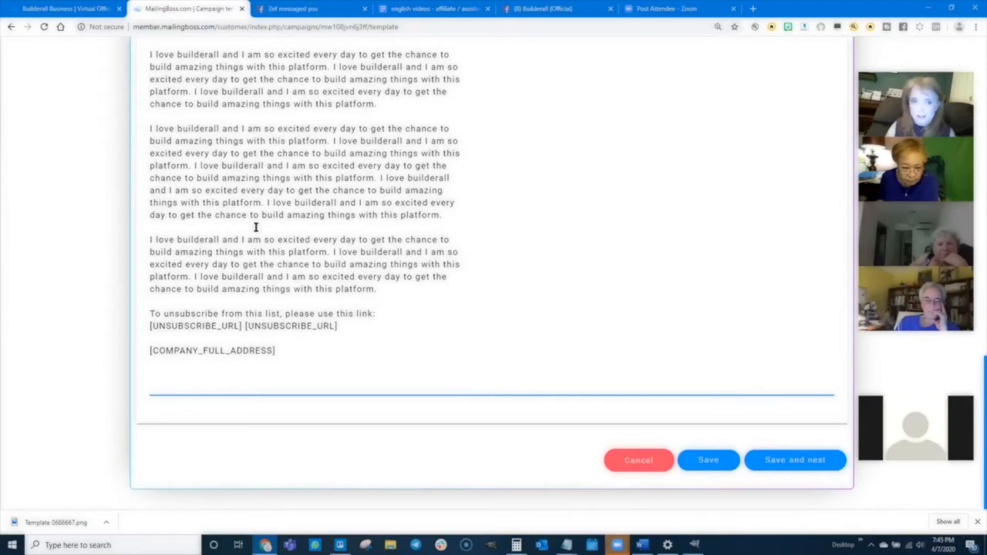
pyautogui.scroll(10, 258, 242)
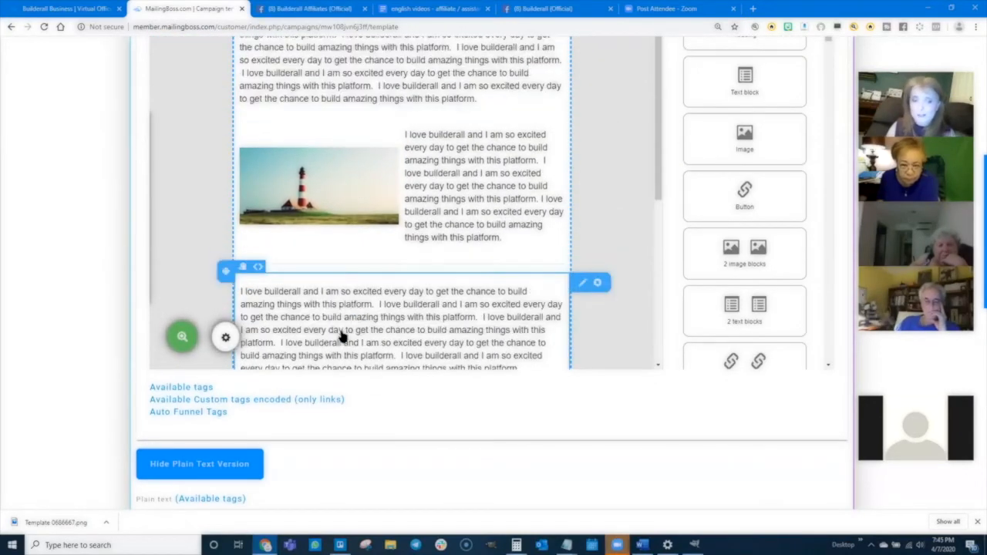
pyautogui.scroll(-1, 52, 392)
pyautogui.scroll(-1, 51, 392)
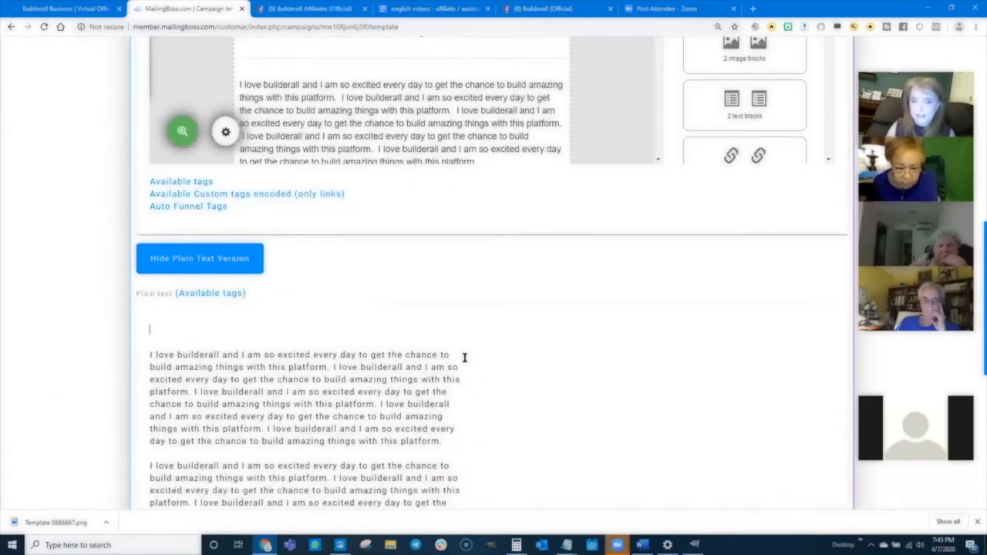
pyautogui.click(202, 261)
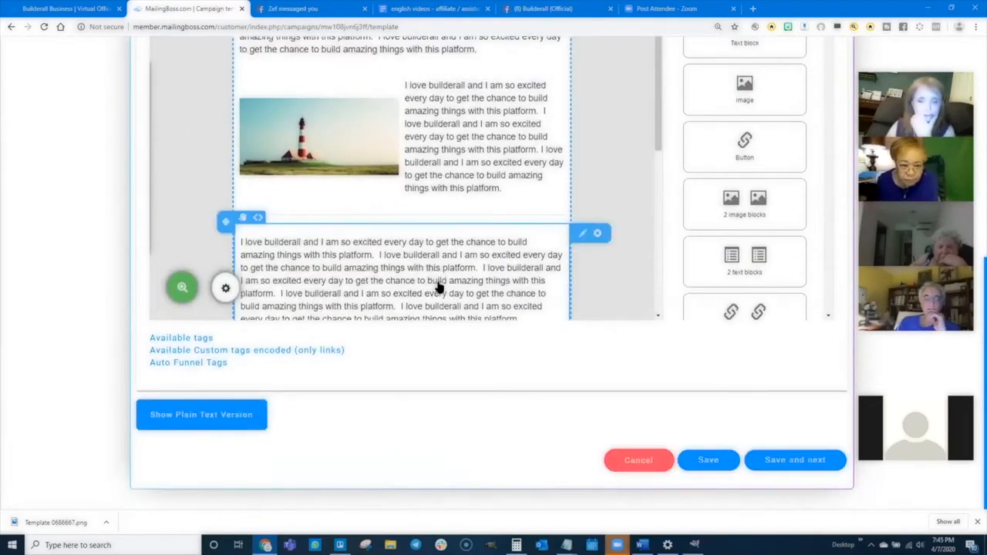
# Save the template, enter the sender's first name in possessive form plus "Subject" as the campaign's subject line, and save the setup.
pyautogui.click(796, 461)
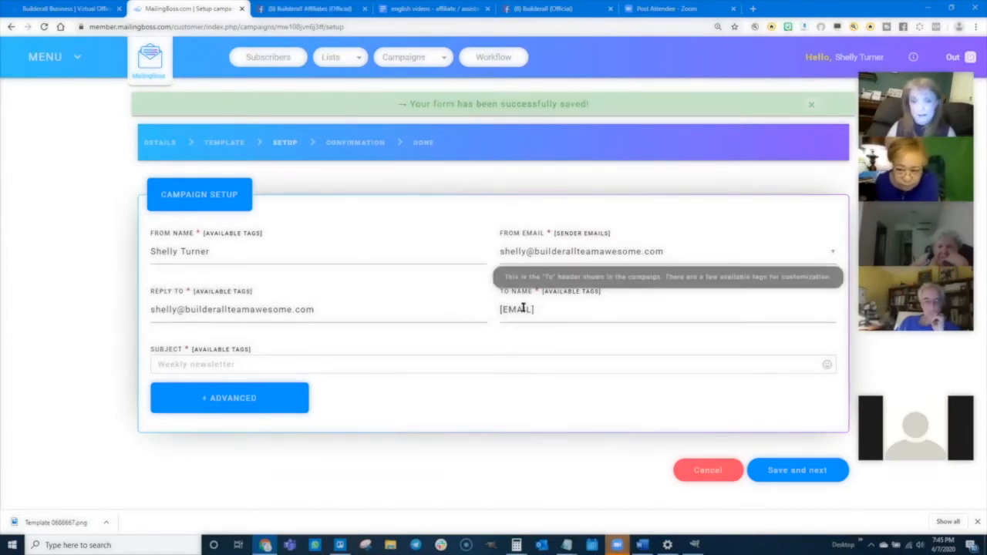
pyautogui.click(165, 364)
pyautogui.write("Shelly's Subjec")
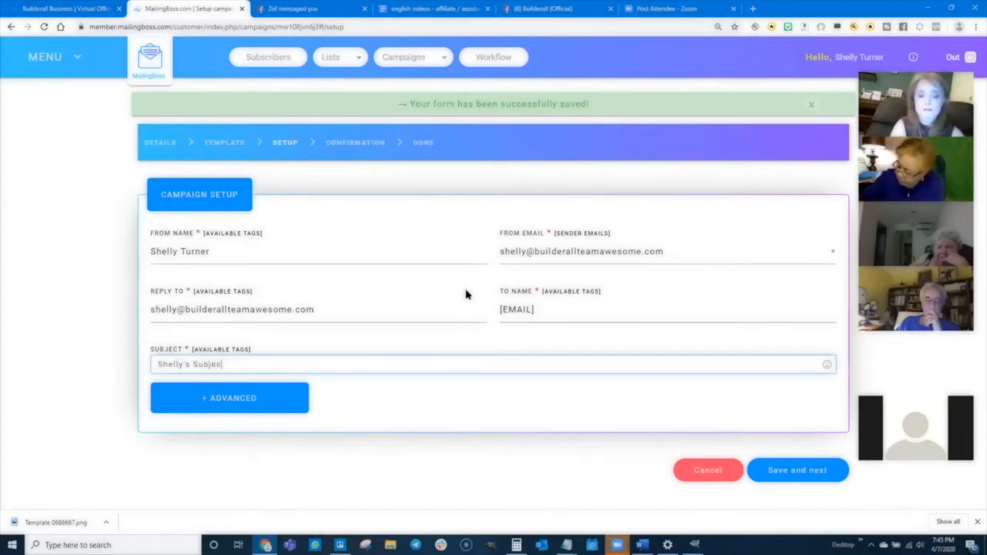
pyautogui.write('t')
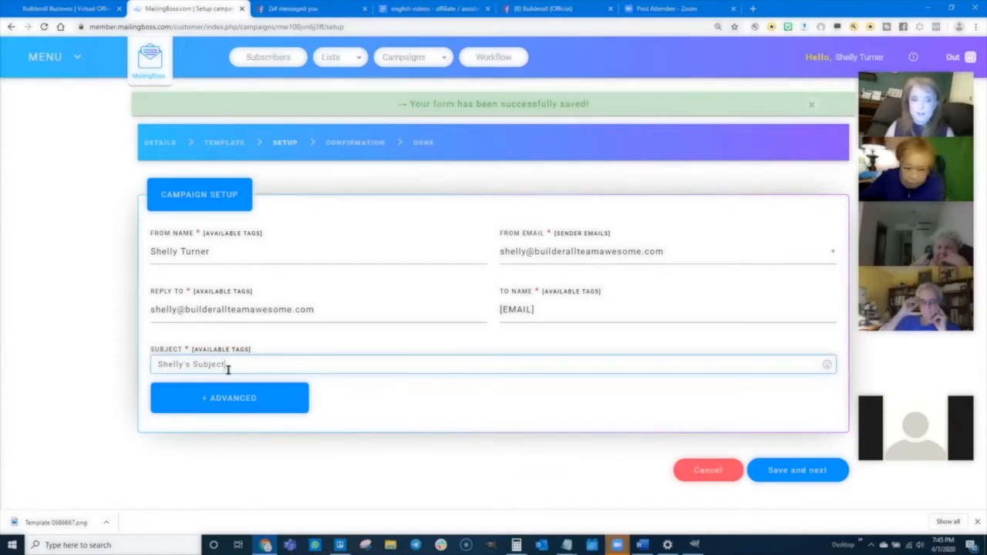
pyautogui.click(786, 470)
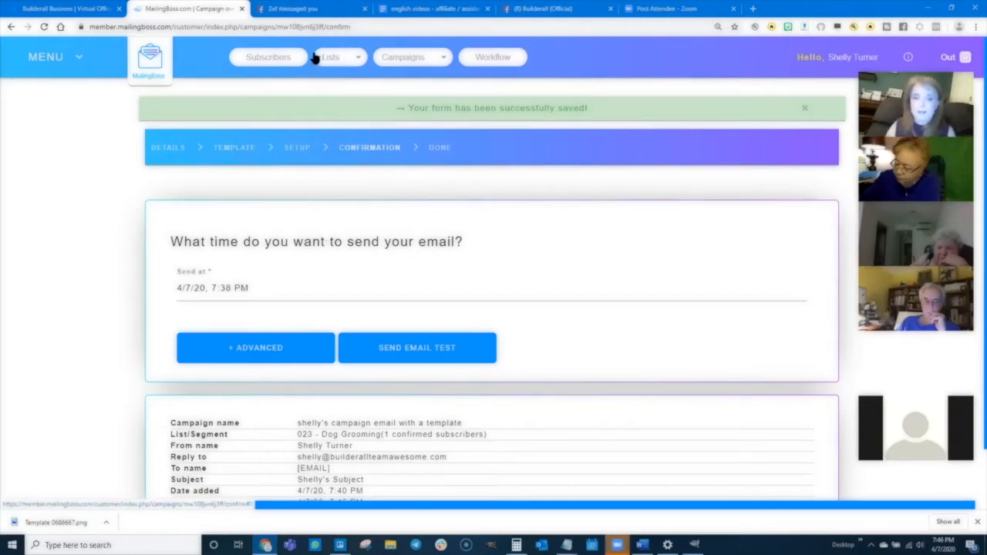
# Schedule the campaign for 4/10/20 at 2:00 PM, and save and activate it.
pyautogui.click(216, 285)
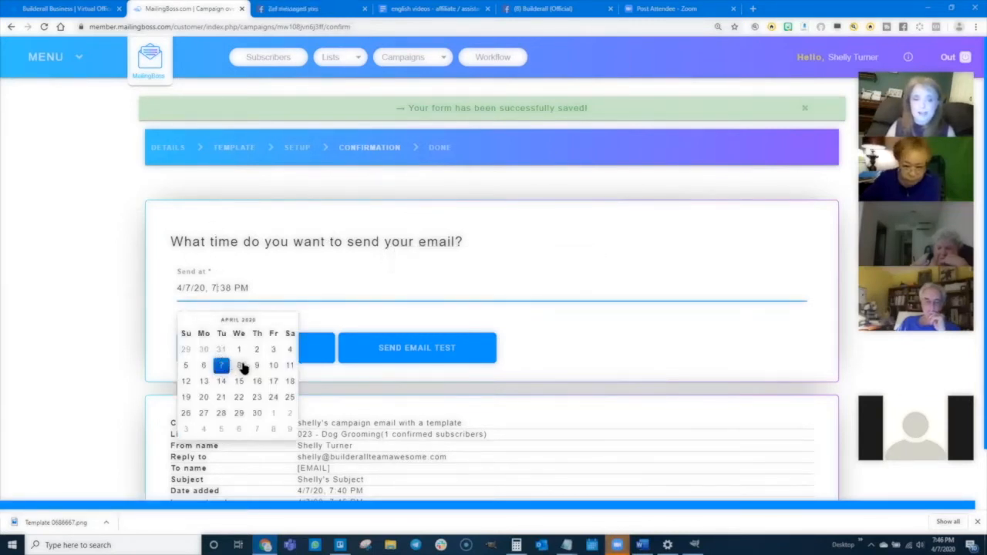
pyautogui.click(267, 368)
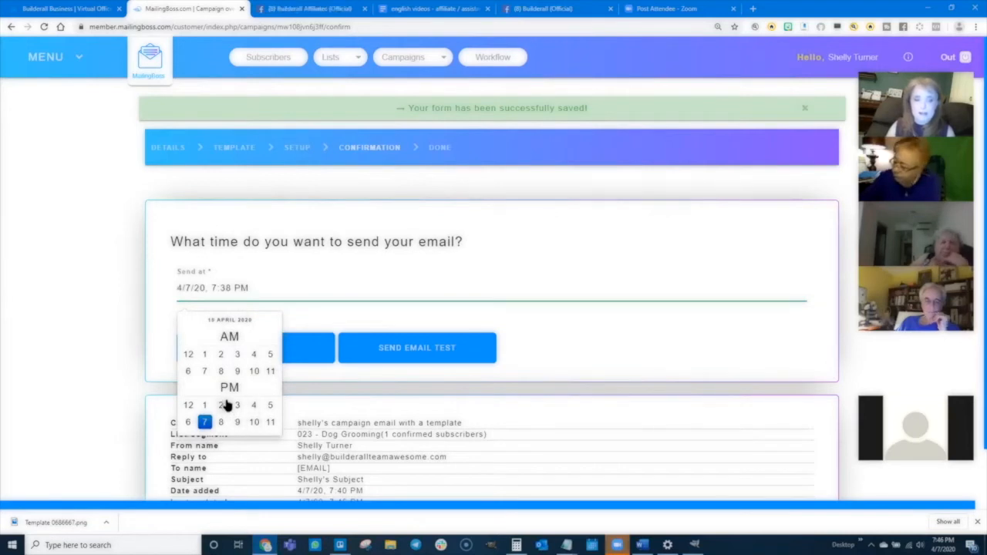
pyautogui.click(223, 405)
pyautogui.click(192, 354)
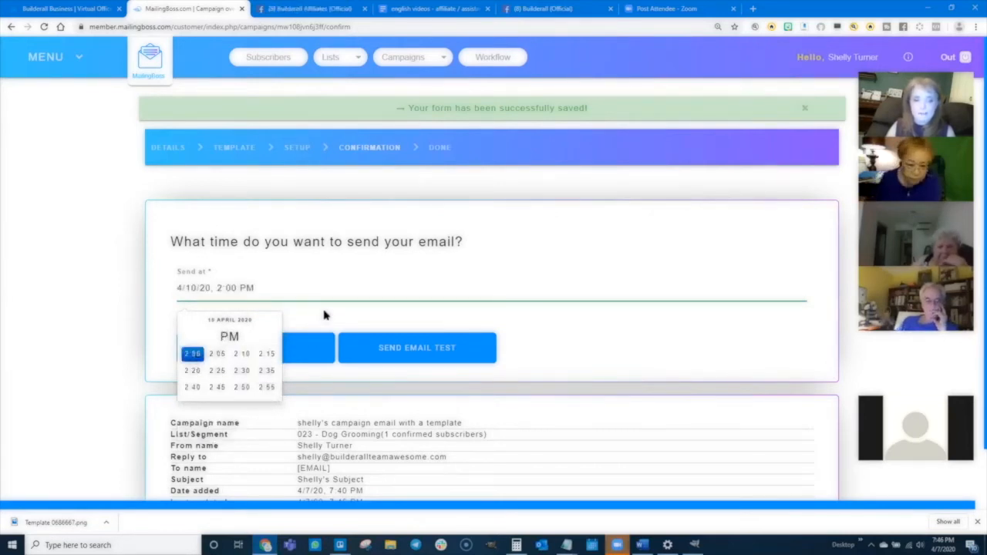
pyautogui.click(331, 290)
pyautogui.click(330, 318)
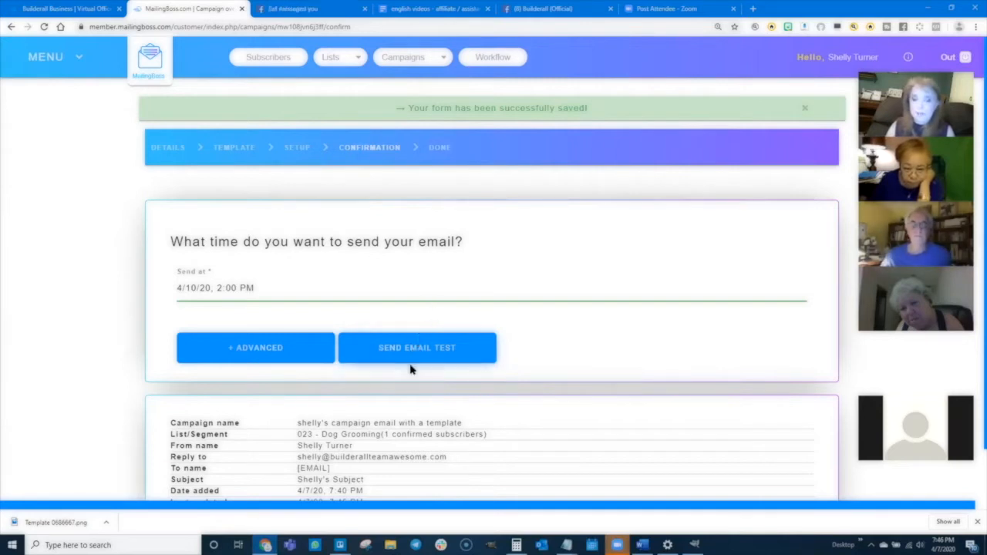
pyautogui.scroll(-2, 407, 397)
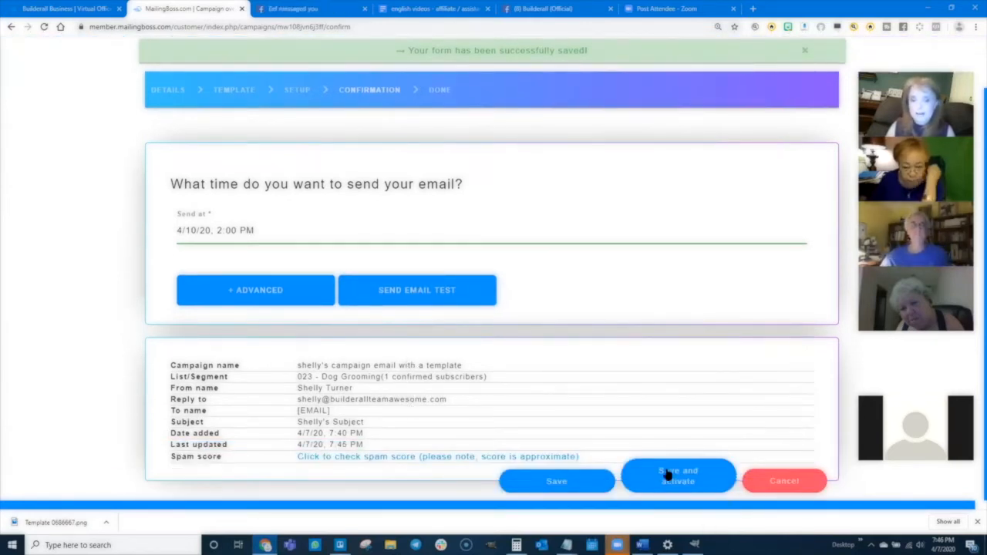
pyautogui.click(680, 478)
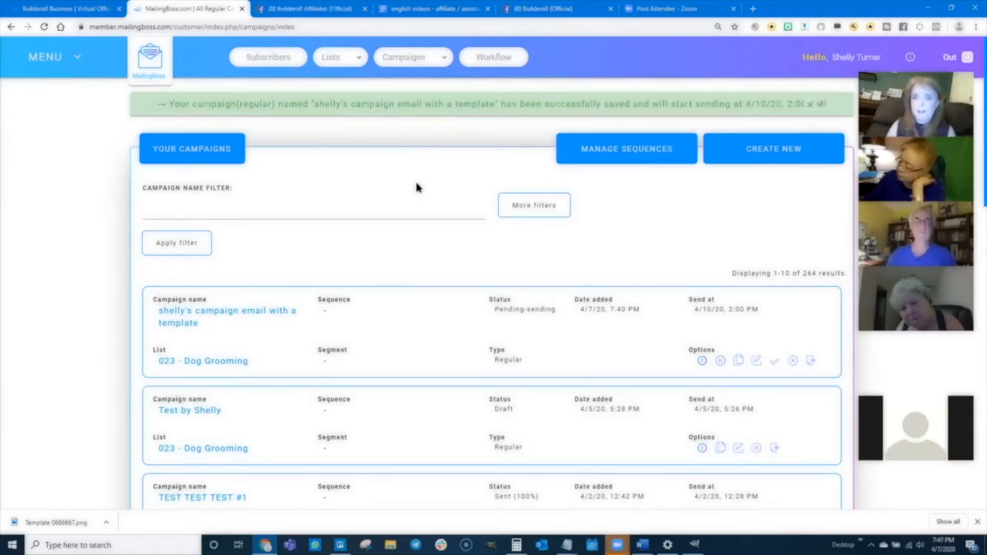
# Open the workflow builder and name the workflow with the sender's first name in possessive form plus "New Workflow".
pyautogui.click(494, 61)
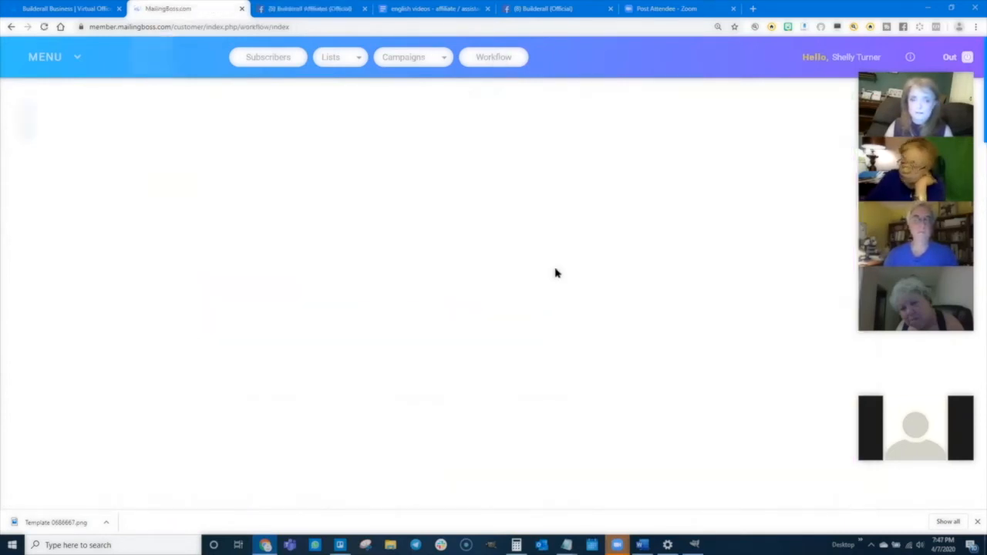
pyautogui.click(134, 128)
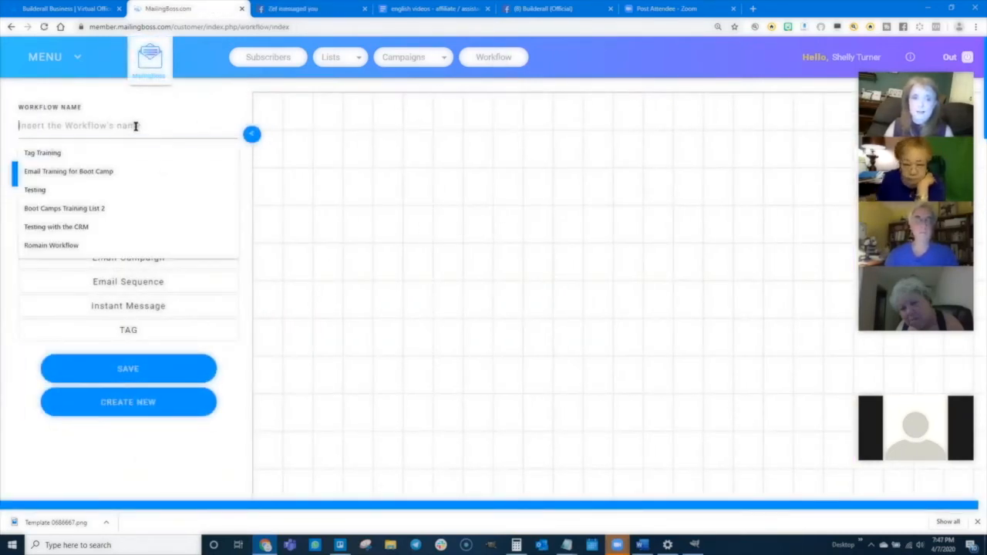
pyautogui.write("Shelly'")
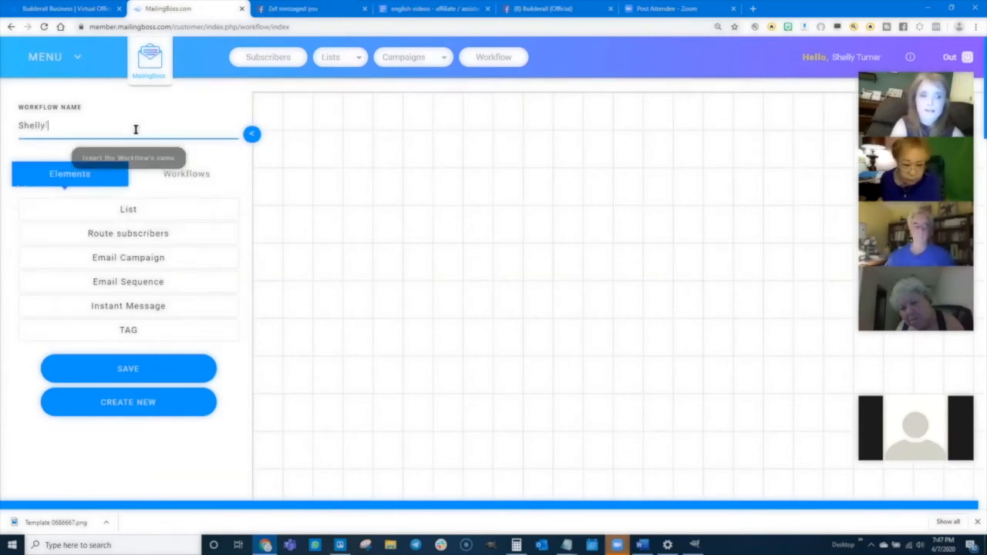
pyautogui.write('s New Workflow')
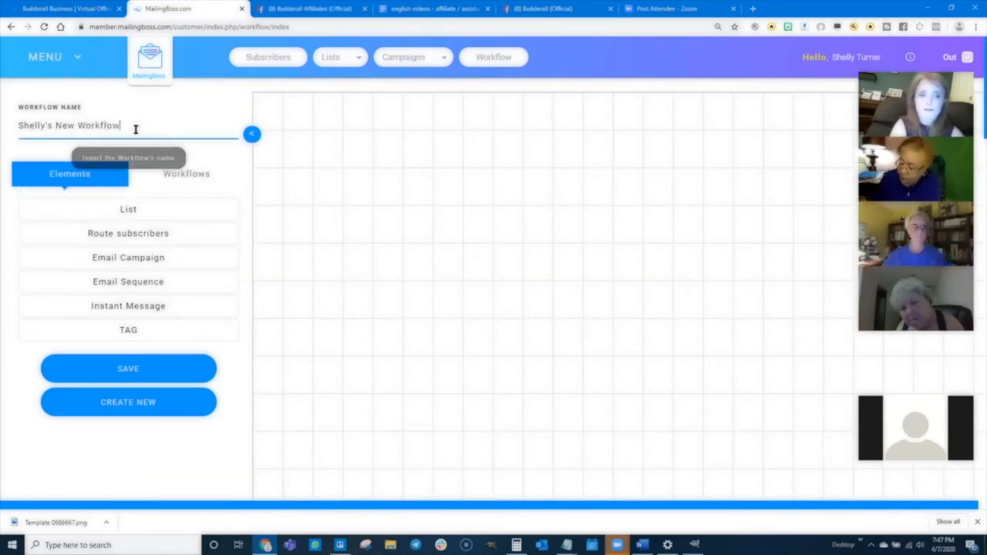
# Add a List element to the workflow canvas and assign the "023 - Dog Grooming" list to it.
pyautogui.click(127, 212)
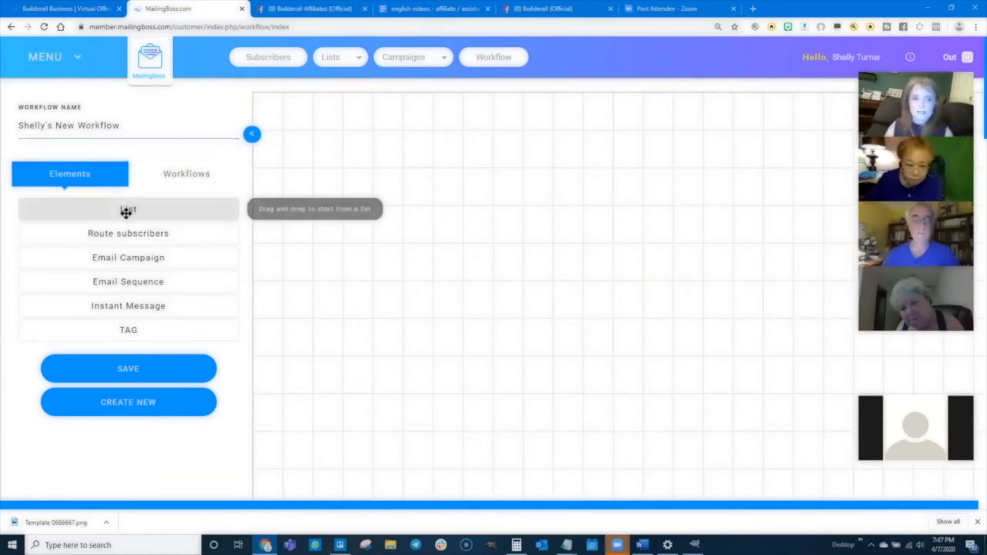
pyautogui.moveTo(139, 210); pyautogui.dragTo(475, 187)
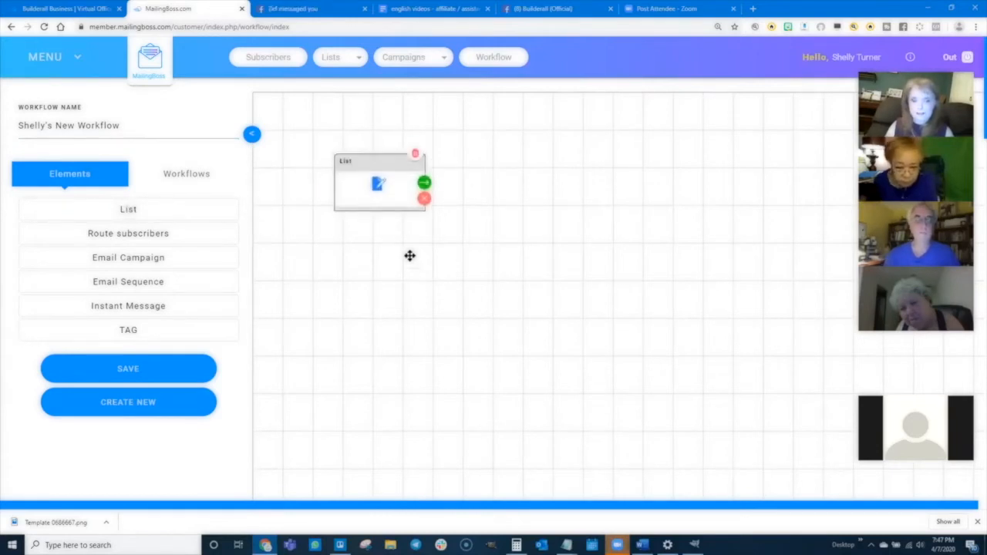
pyautogui.click(377, 185)
pyautogui.click(331, 150)
pyautogui.click(324, 291)
pyautogui.click(495, 315)
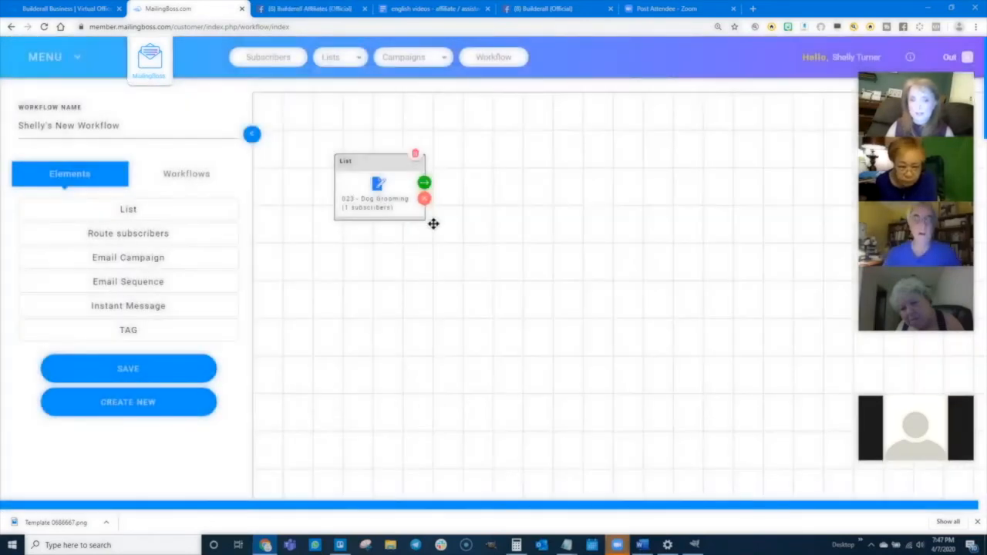
# Connect a new 2-message email sequence to the Dog Grooming list, named with the sender's first name in possessive form plus "New Email Sequence".
pyautogui.click(425, 183)
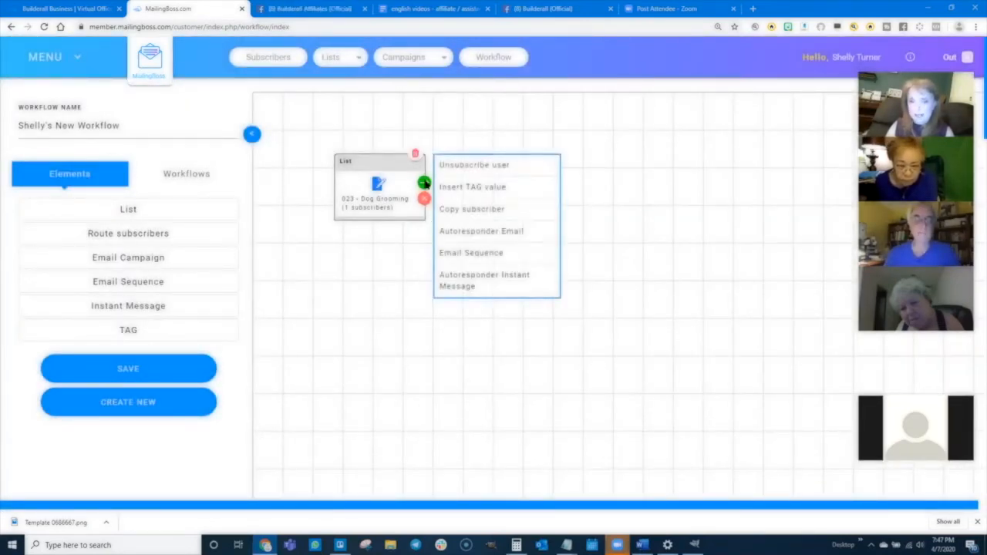
pyautogui.click(475, 253)
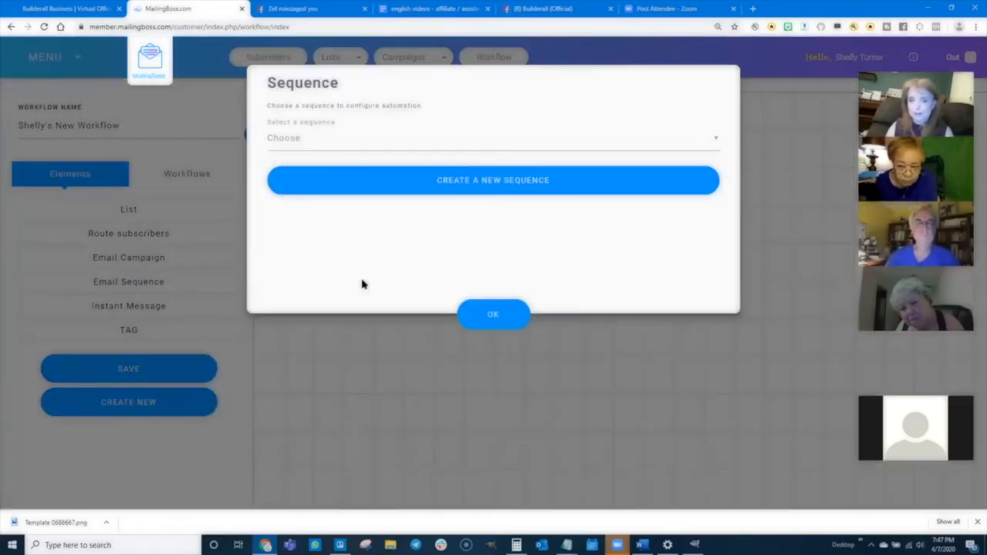
pyautogui.click(484, 183)
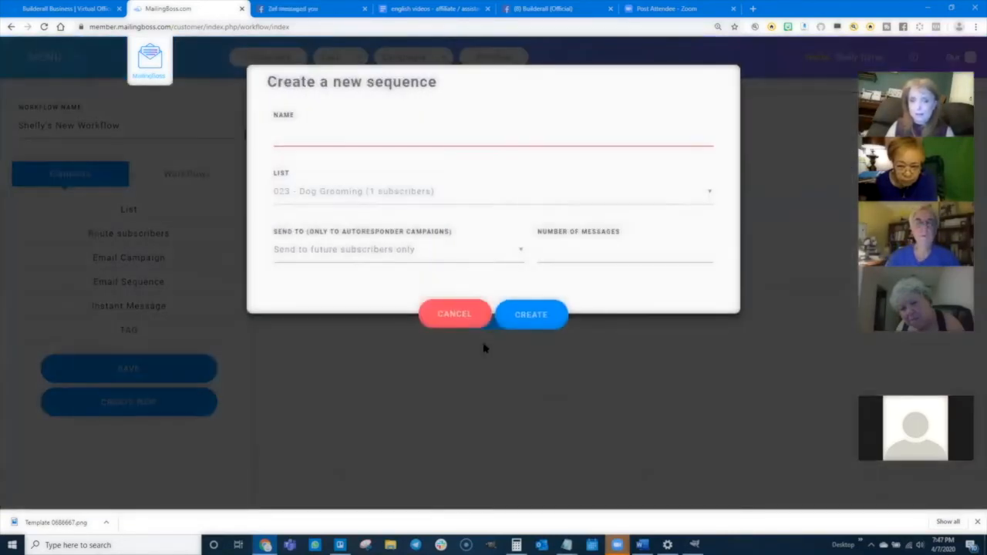
pyautogui.click(306, 142)
pyautogui.write("Shelly's New Email Sequenc")
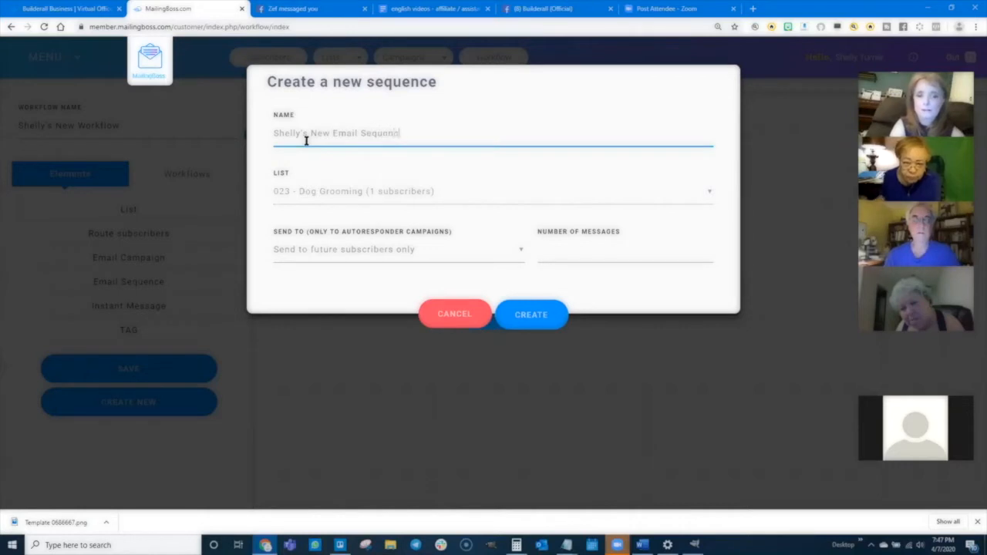
pyautogui.write('e')
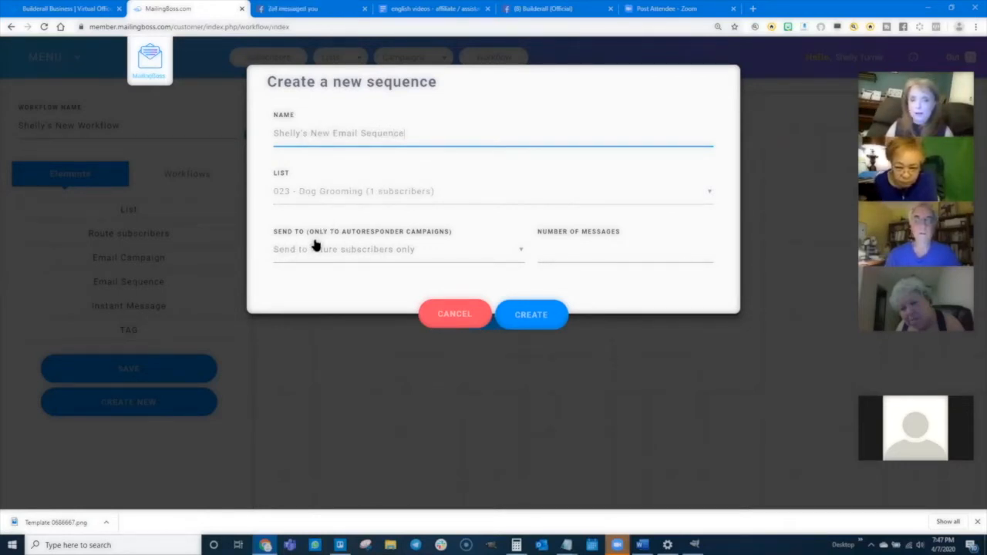
pyautogui.click(565, 255)
pyautogui.write('2')
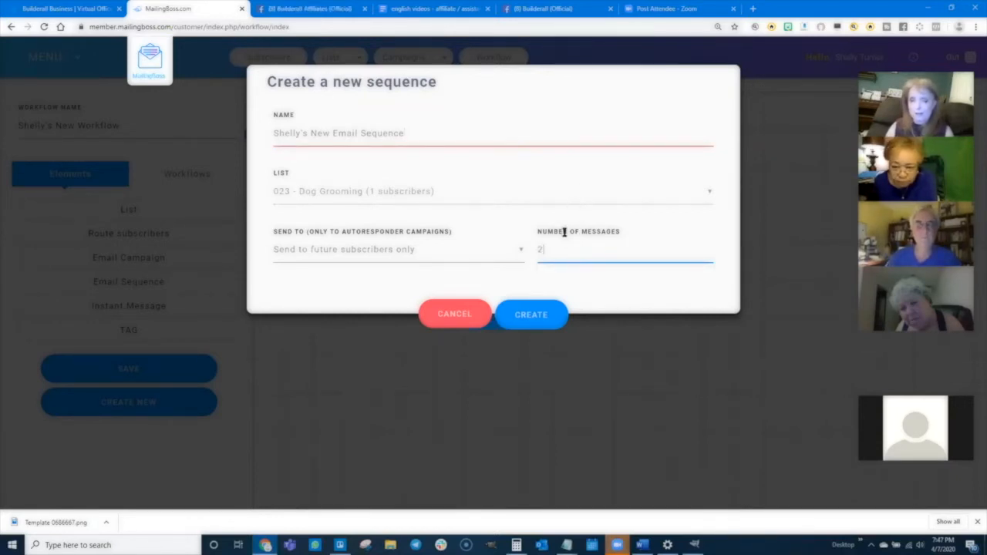
pyautogui.click(538, 320)
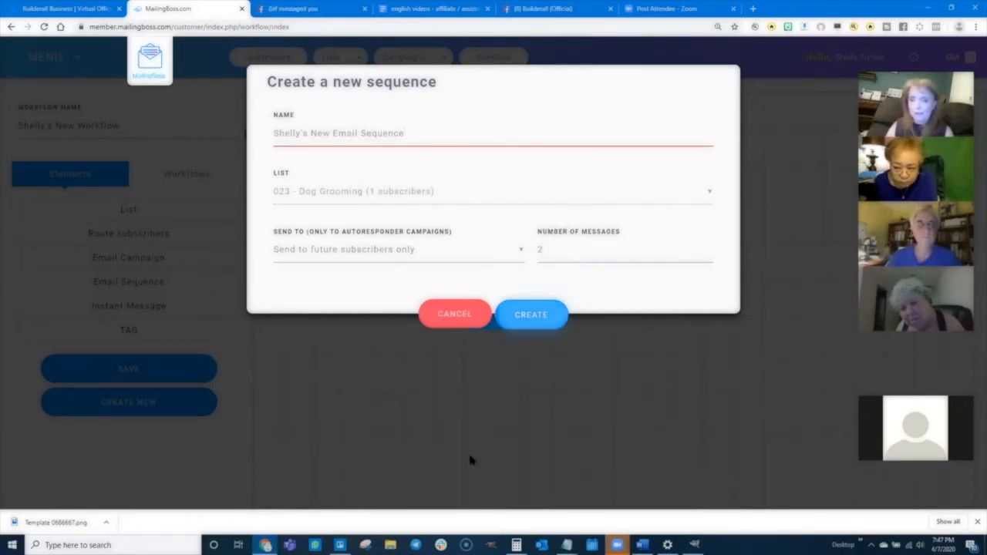
pyautogui.click(497, 316)
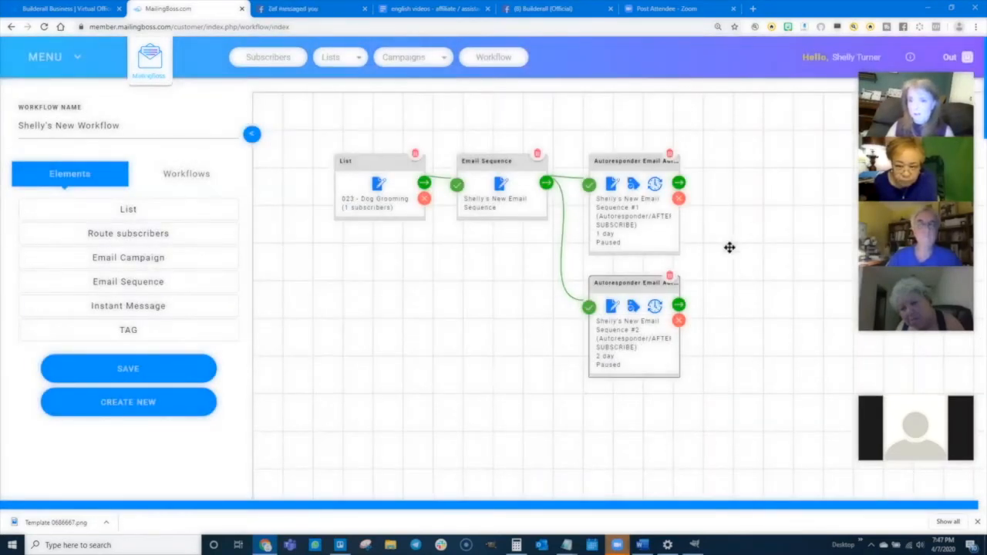
# Open the sequence's first autoresponder email, save its campaign details, and apply the saved Team Awesome template.
pyautogui.click(613, 185)
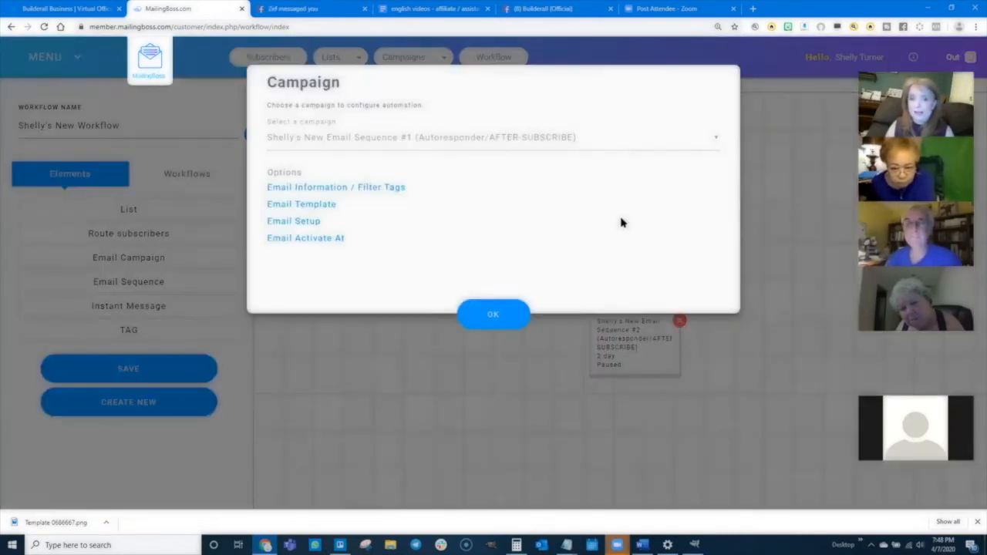
pyautogui.click(299, 190)
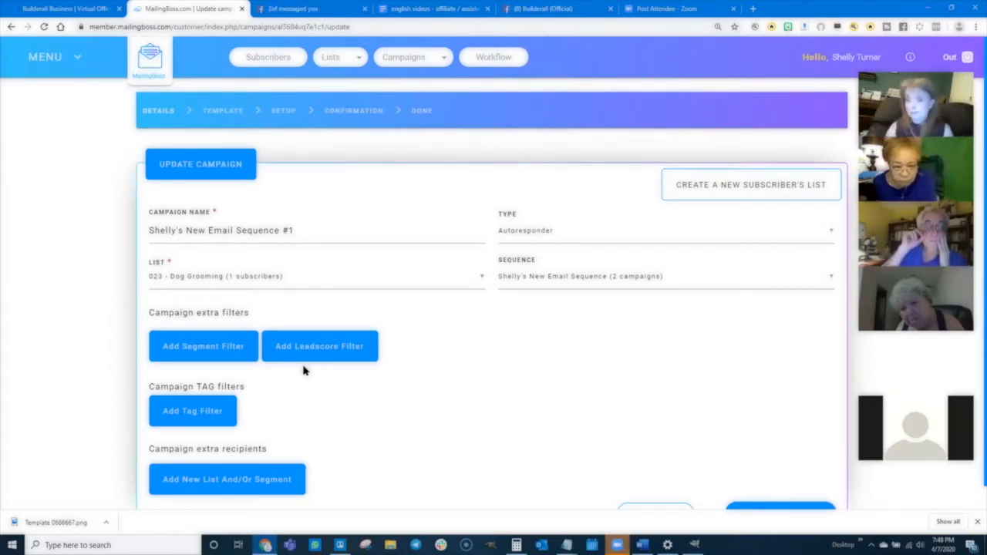
pyautogui.scroll(-1, 319, 341)
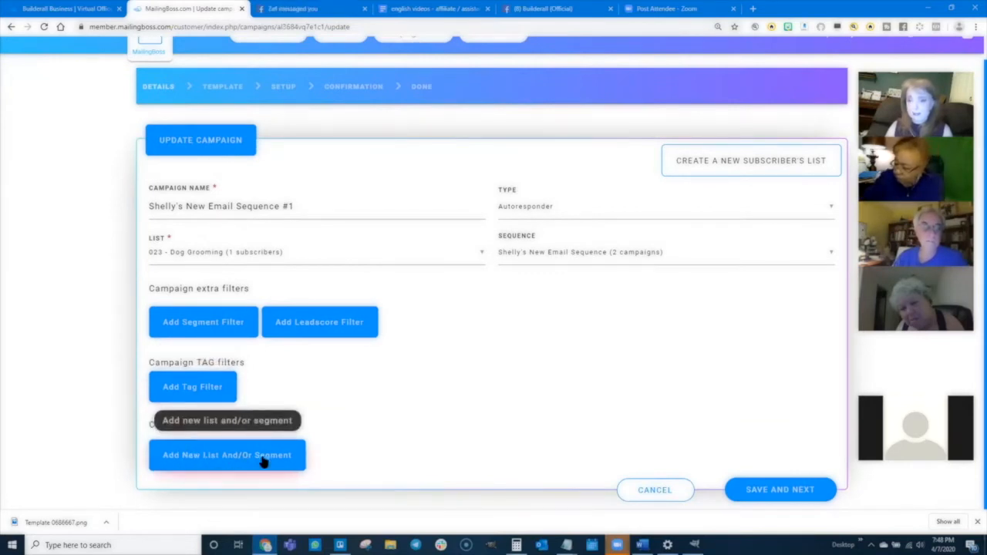
pyautogui.click(796, 489)
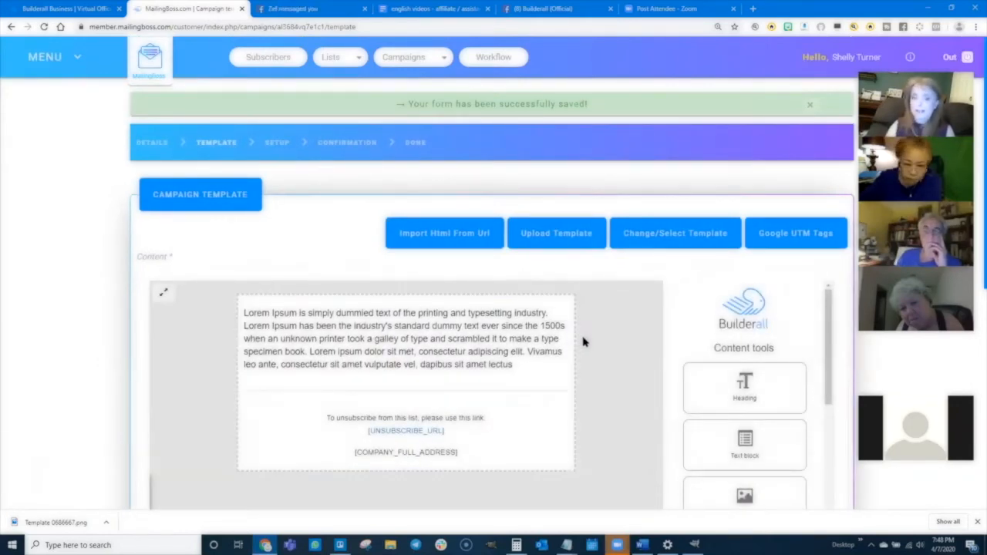
pyautogui.click(680, 237)
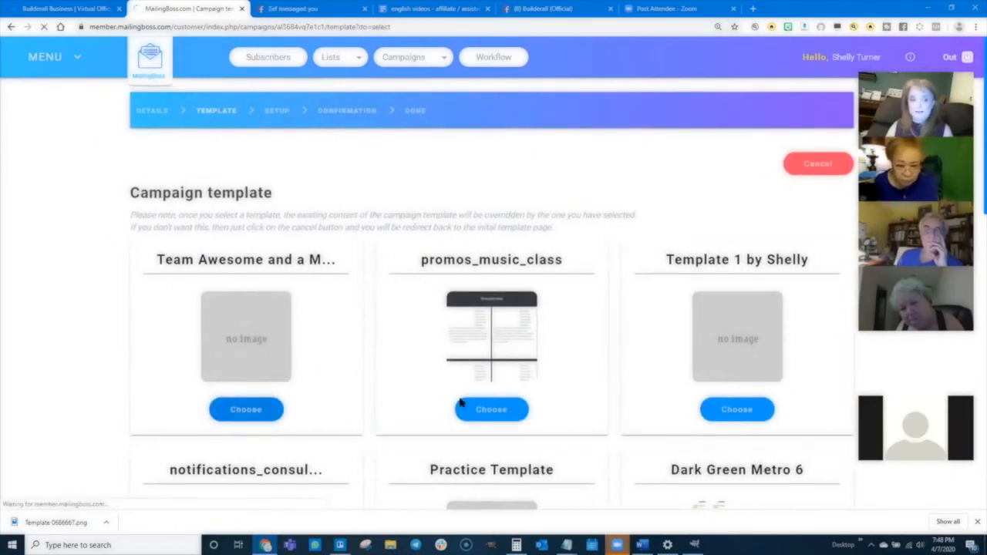
pyautogui.click(460, 402)
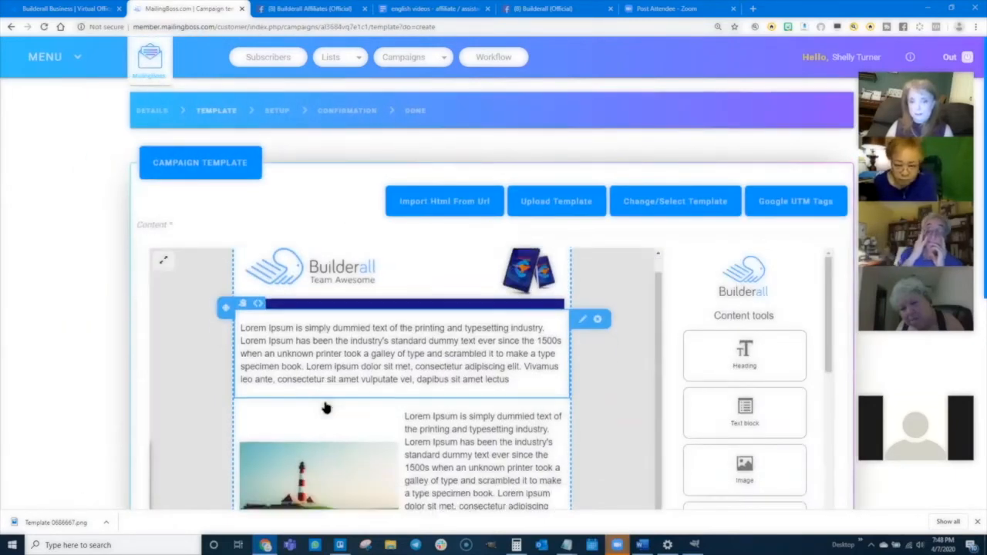
# Replace the first text block with "I love builderall and I am so excited every day to get the chance to build amazing things with this platform." five times.
pyautogui.tripleClick(363, 356)
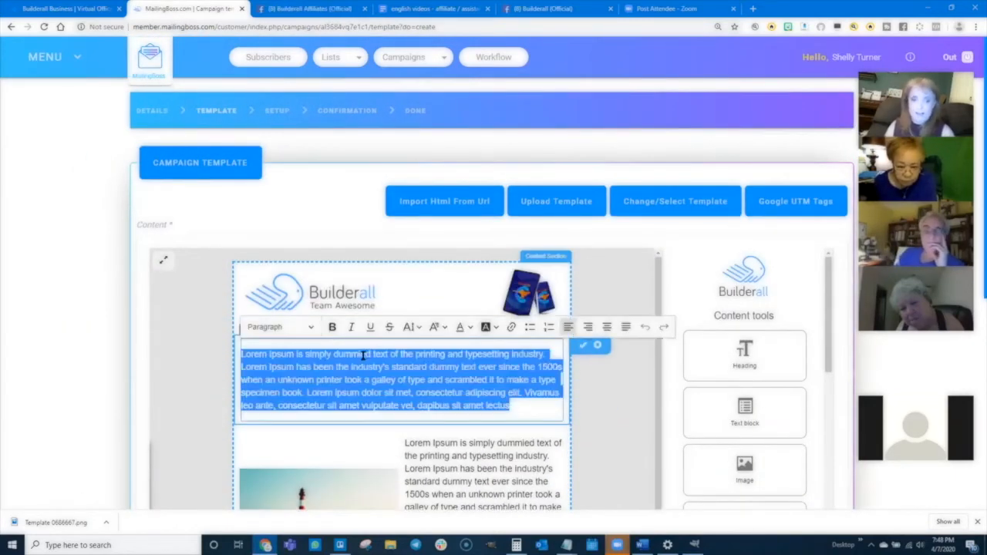
pyautogui.write('I love builderall and I am so excited every day to get the chance to build amazing things with this platform.')
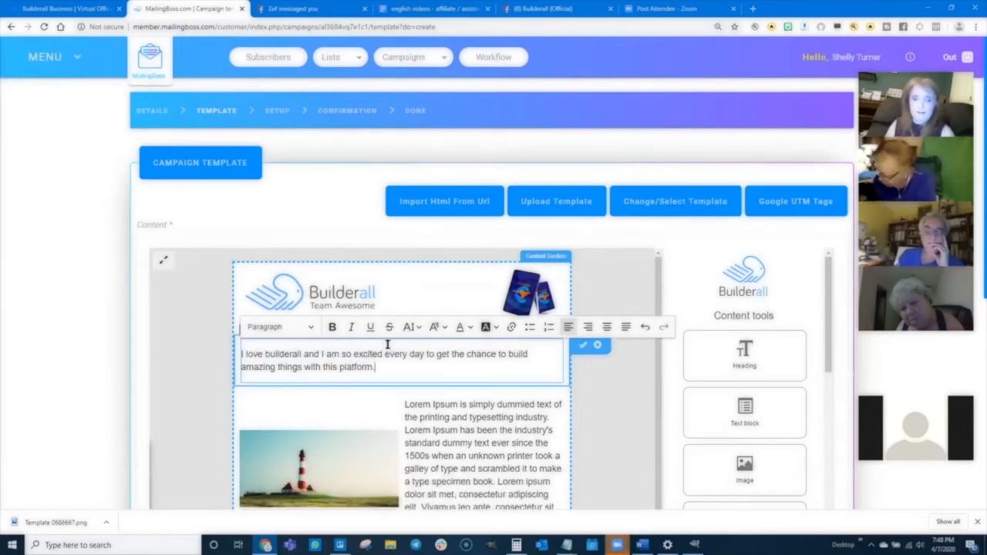
pyautogui.hotkey('ctrl', 'b')
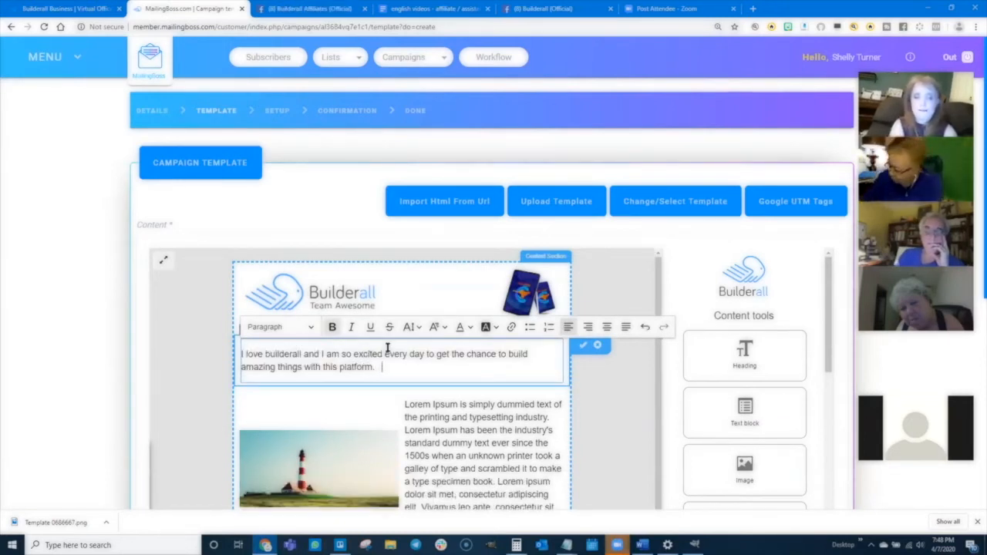
pyautogui.write('I love builderall and I am so excited every day to get the chance to build amazing things with this platform.')
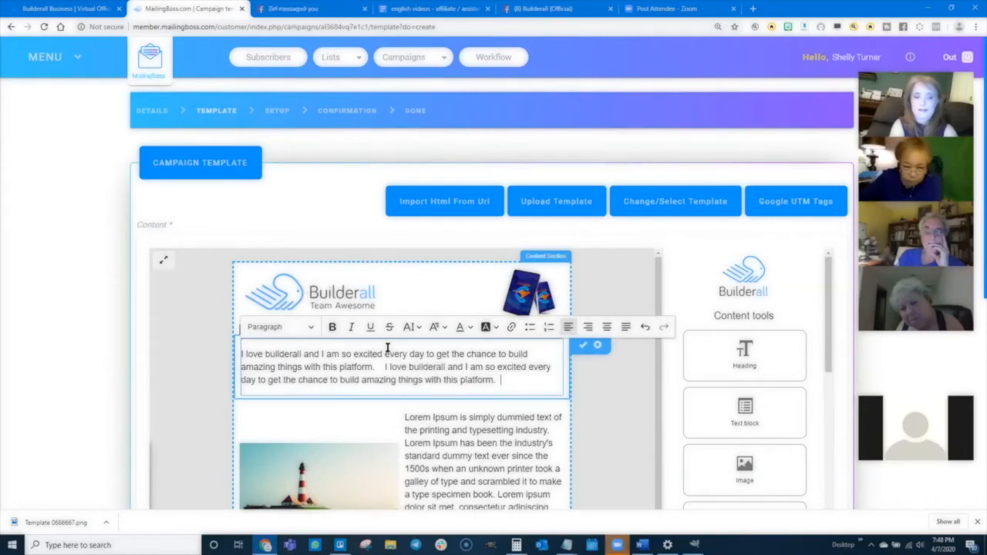
pyautogui.hotkey('ctrl', 'v')
pyautogui.hotkey('ctrl', 'v')
pyautogui.hotkey('ctrl', 'v')
pyautogui.hotkey('ctrl', 'v')
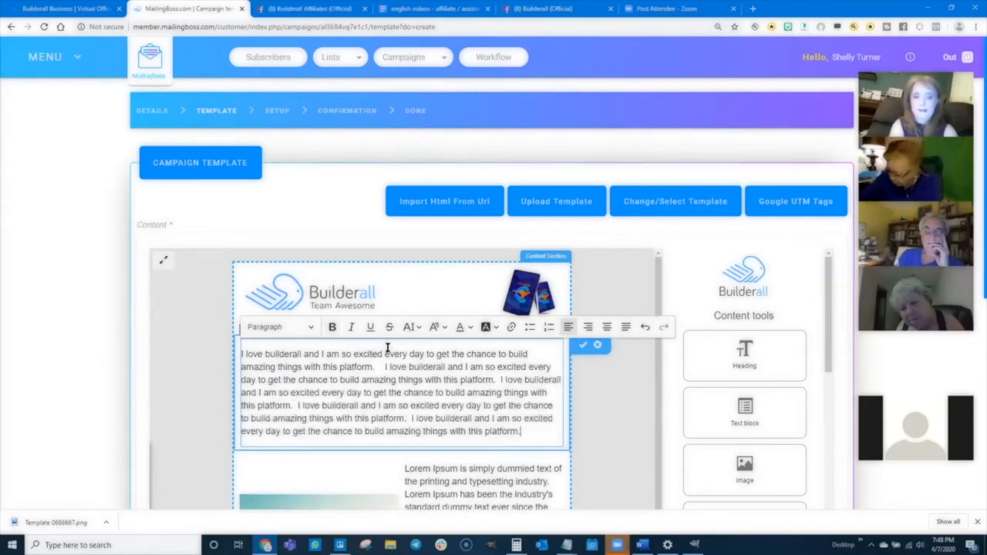
# Replace the placeholder text beside the upper lighthouse image with the same "I love builderall" sentence, entered twice.
pyautogui.scroll(-3, 390, 346)
pyautogui.tripleClick(472, 399)
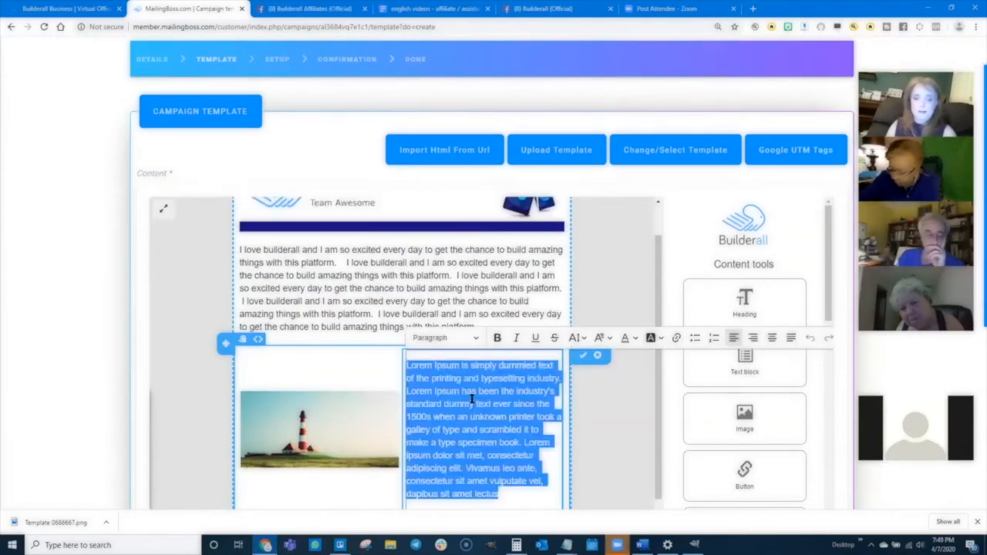
pyautogui.write('I love builderall and I am so excited every day to get the chance to build amazing things with this platform.')
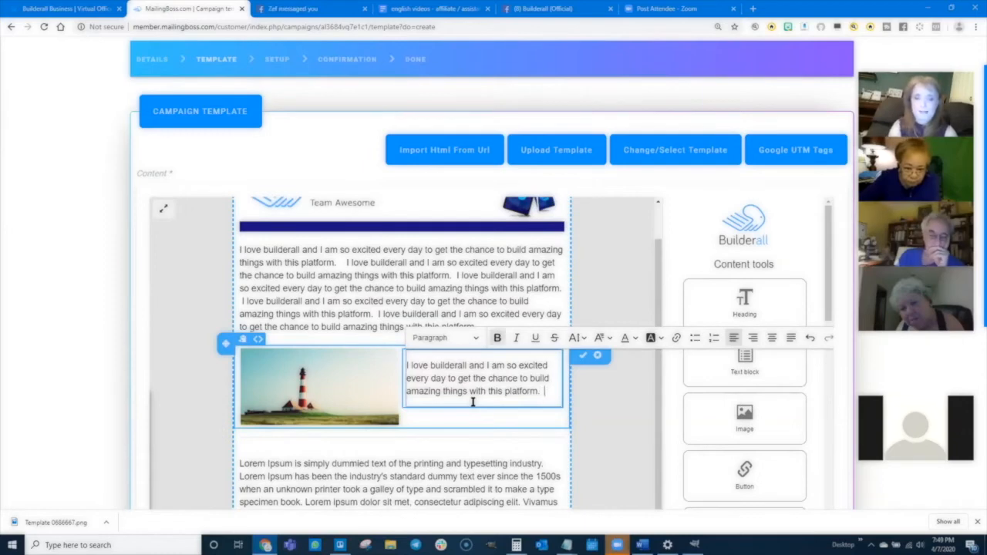
pyautogui.write('I love builderall and I am so excited every day to get the chance to build amazing things with this platform.')
# Replace the full-width placeholder paragraph below the divider with the "I love builderall" sentence, entered three times.
pyautogui.scroll(-3, 455, 403)
pyautogui.tripleClick(400, 363)
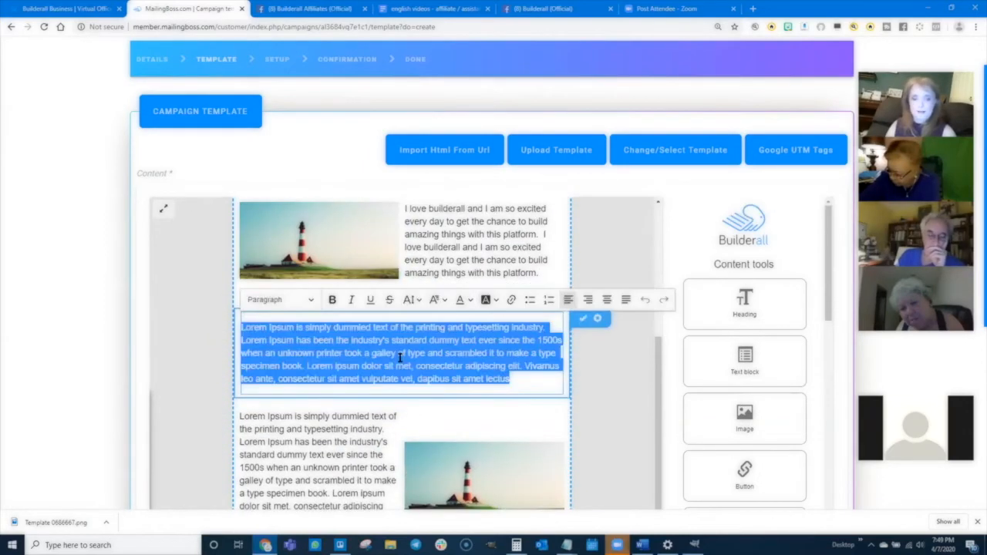
pyautogui.write('I love builderall and I am so excited every day to get the chance to build amazing things with this platform.')
pyautogui.write('I love builderall and I am so excited every day to get the chance to build amazing things with this platform.')
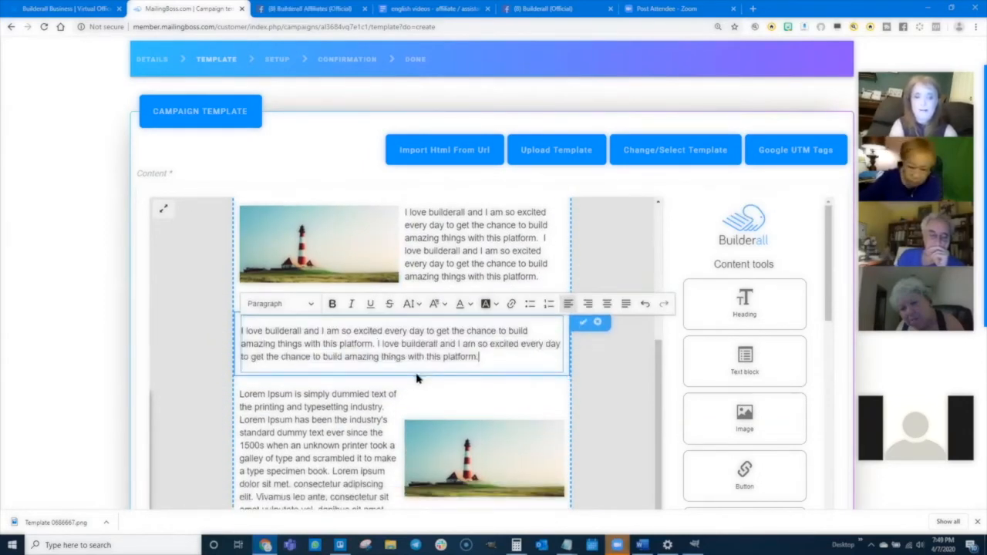
pyautogui.write('I love builderall and I am so excited every day to get the chance to build amazing things with this platform.')
# Replace the placeholder text beside the lower lighthouse image with the "I love builderall" sentence, entered twice.
pyautogui.scroll(-1, 352, 411)
pyautogui.tripleClick(319, 434)
pyautogui.write('I love builderall and I am so excited every day to get the chance to build amazing things with this platform.')
pyautogui.write('I love builderall and I am so excited every day to get the chance to build amazing things with this platform.')
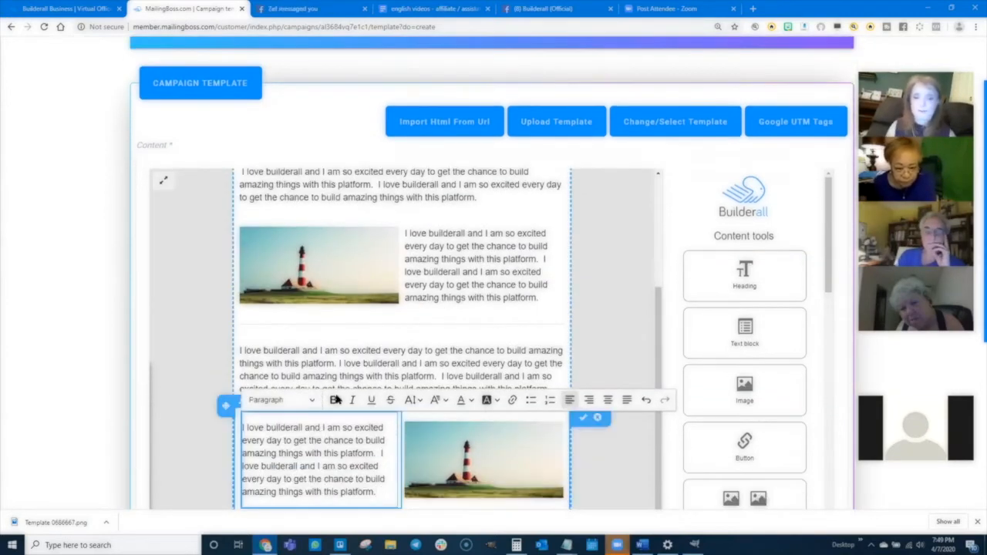
# Save the first sequence email's template and its campaign setup with the subject "Welcome Message".
pyautogui.scroll(-3, 317, 396)
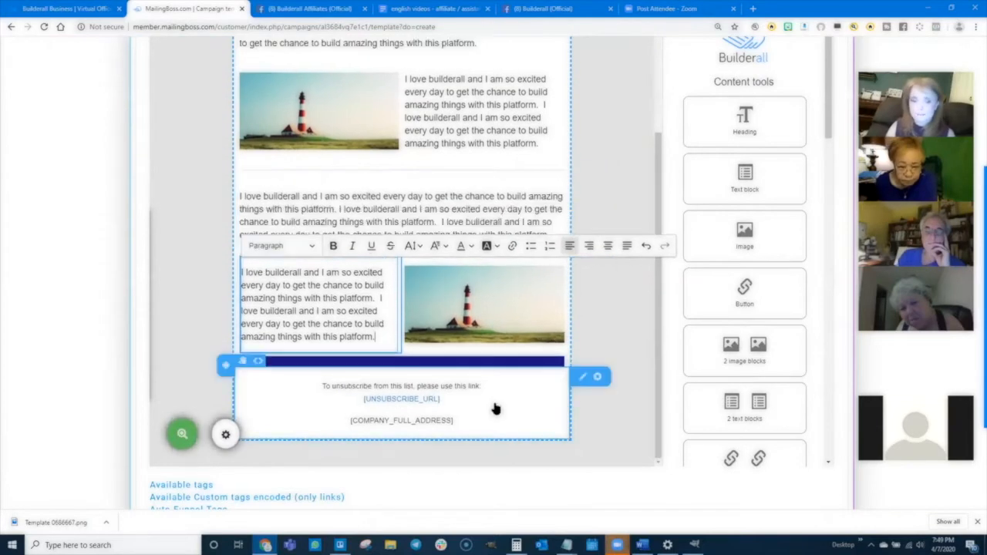
pyautogui.scroll(-2, 496, 401)
pyautogui.scroll(-1, 495, 407)
pyautogui.click(791, 461)
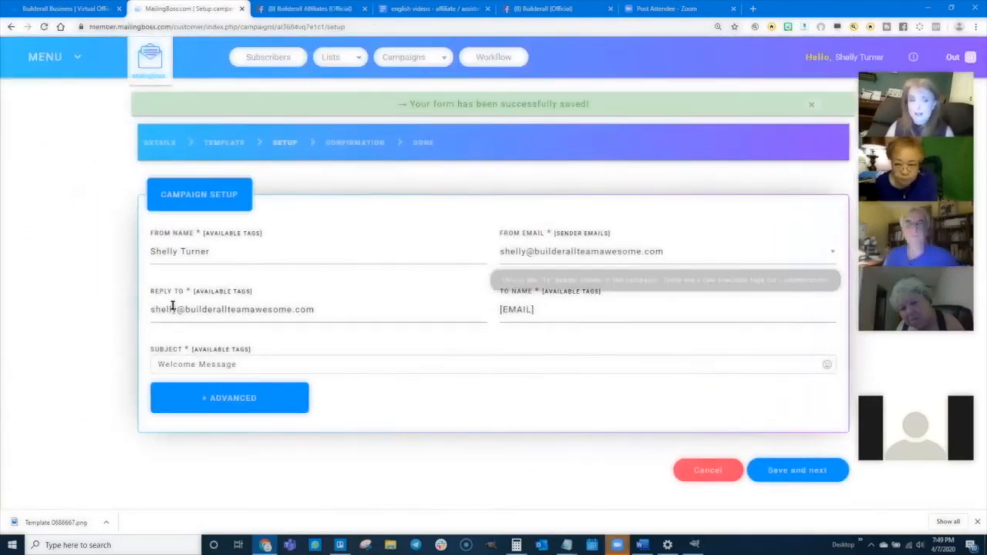
pyautogui.click(159, 364)
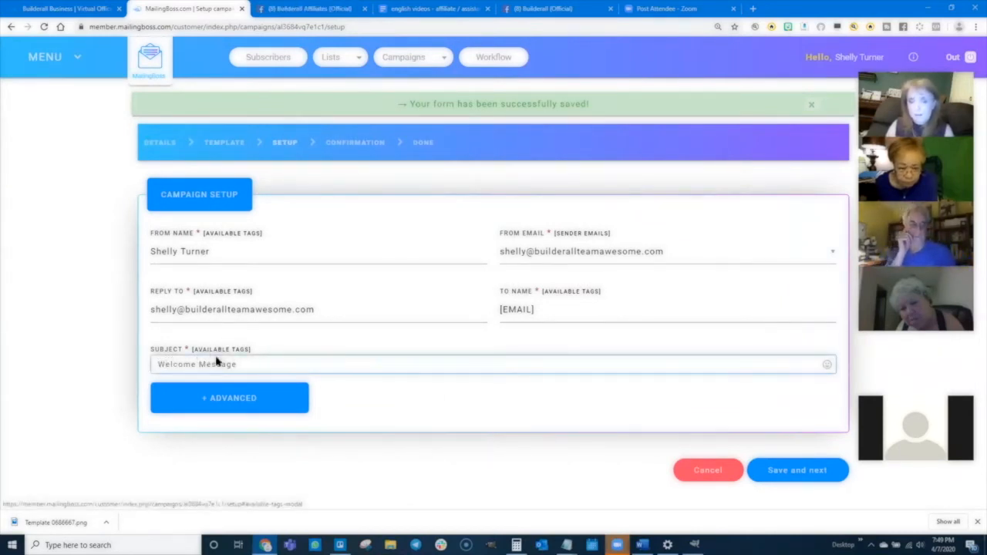
pyautogui.click(795, 471)
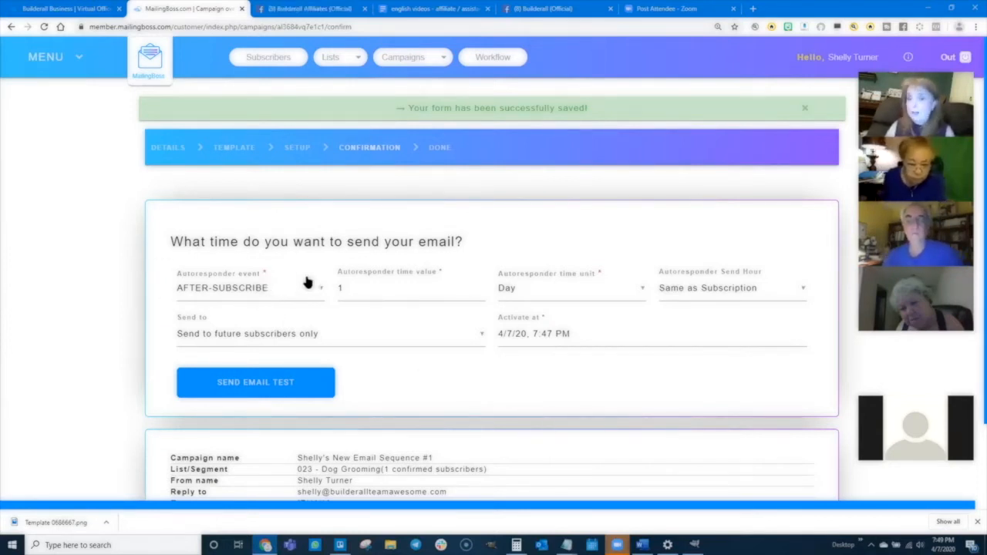
# Set the first sequence email's autoresponder time value to 0 days after subscribing, and save and activate the campaign.
pyautogui.click(360, 286)
pyautogui.press('BackSpace')
pyautogui.write('0')
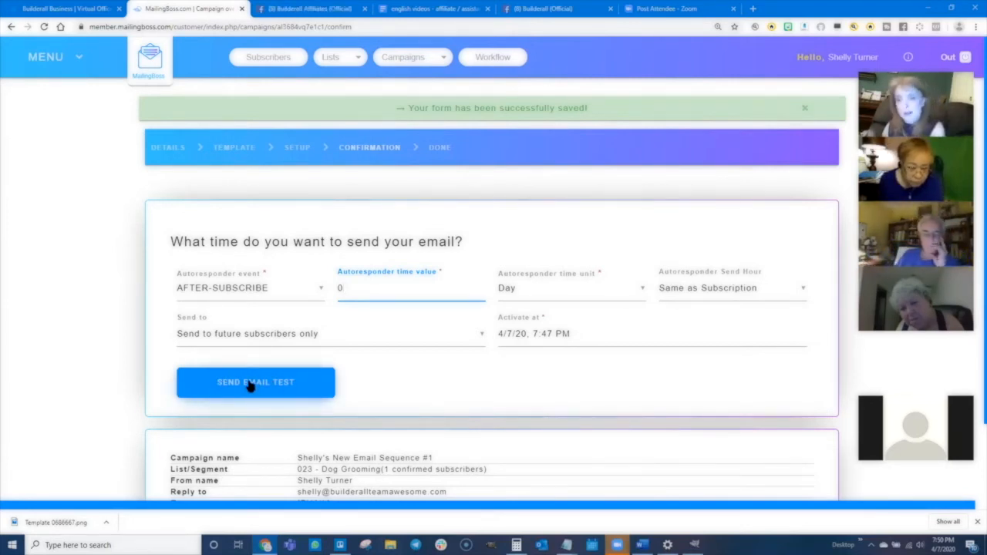
pyautogui.scroll(-1, 514, 442)
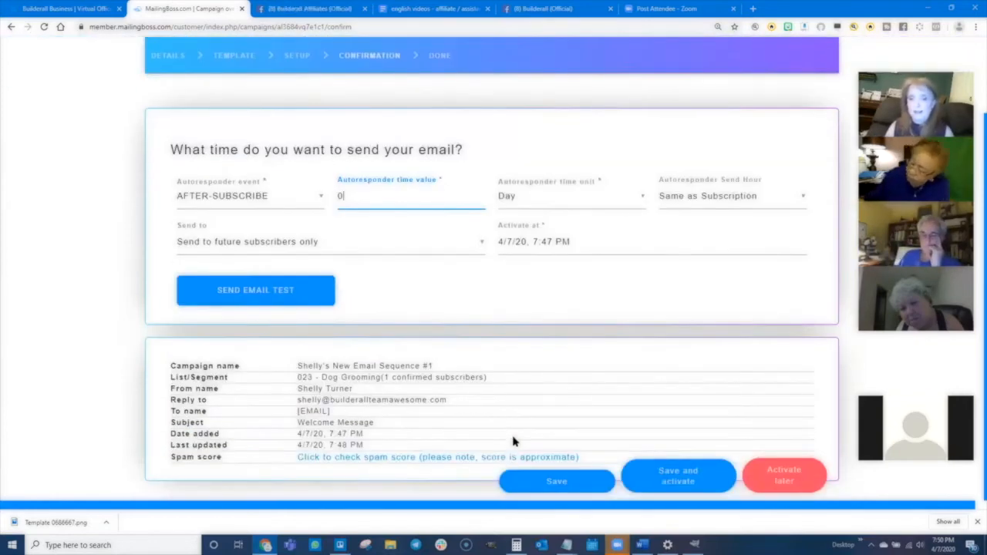
pyautogui.click(661, 494)
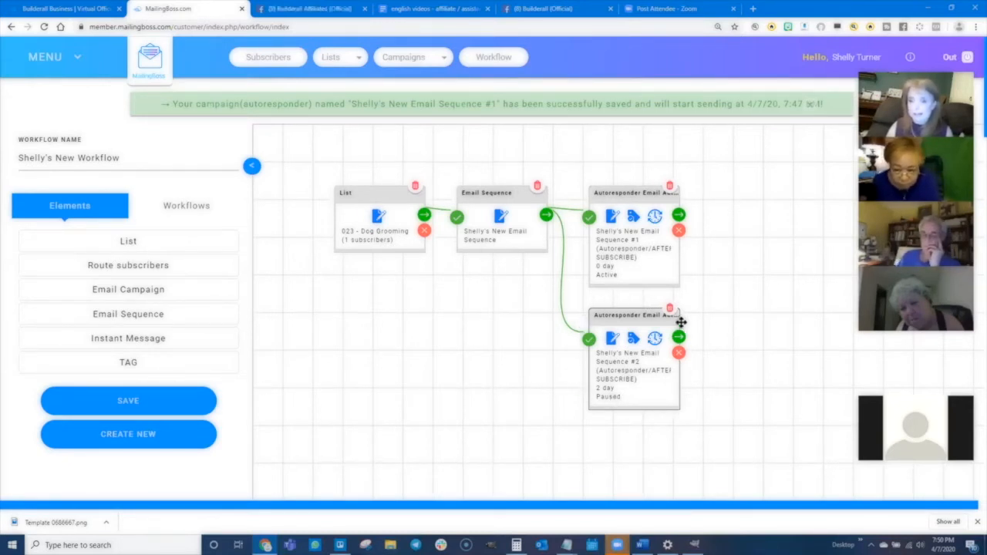
# Open the second sequence email from the workflow, keep its campaign details, and apply the "Team Awesome and a M..." template.
pyautogui.click(613, 340)
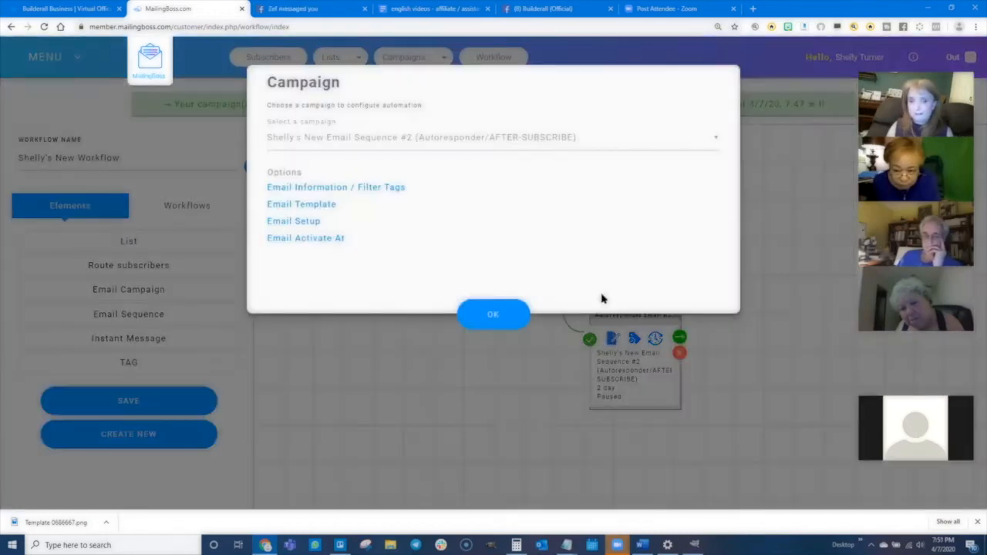
pyautogui.click(285, 189)
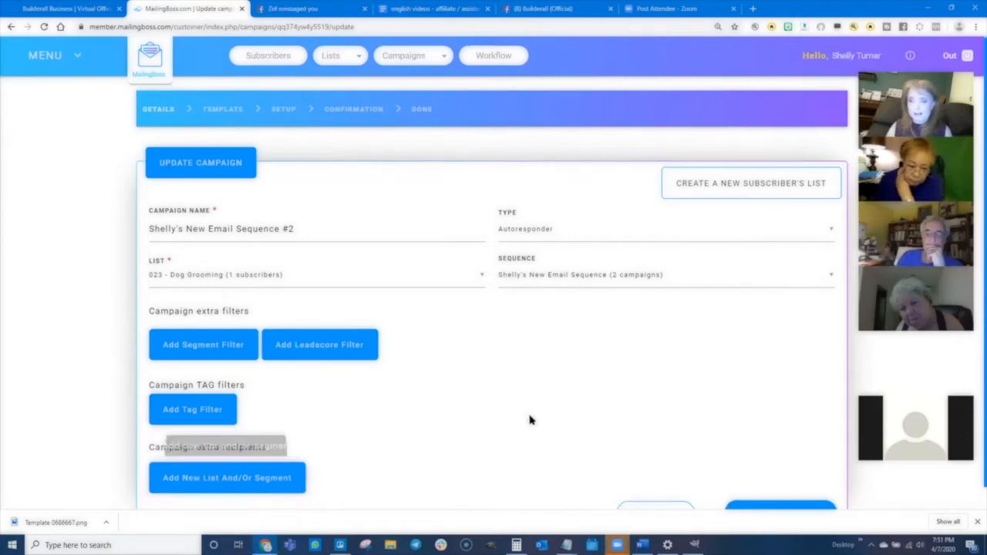
pyautogui.scroll(-1, 529, 419)
pyautogui.click(777, 492)
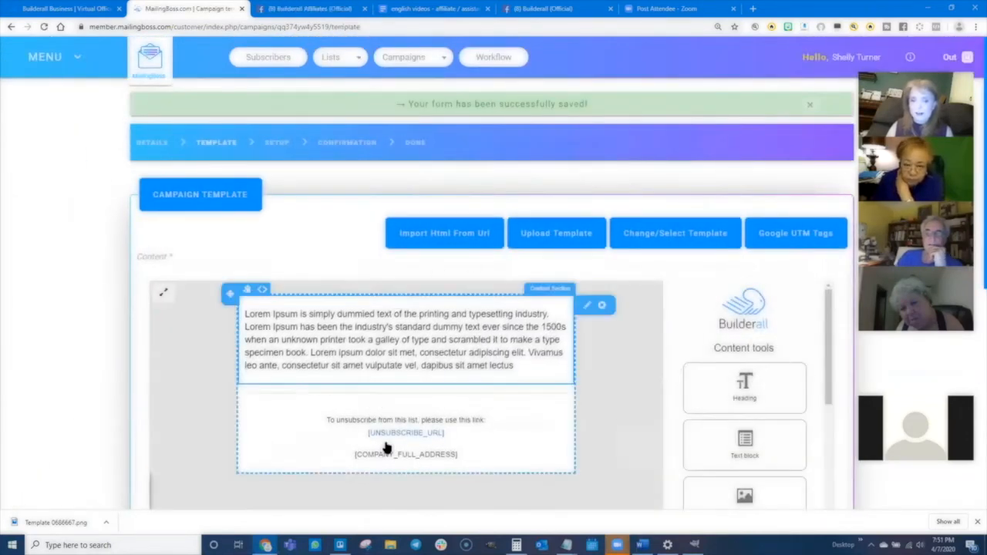
pyautogui.click(677, 234)
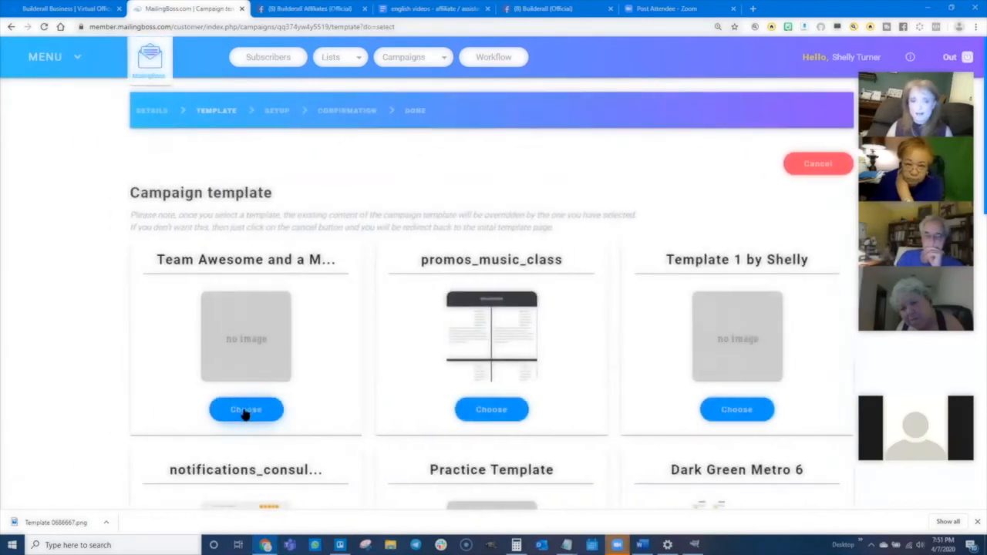
pyautogui.click(243, 411)
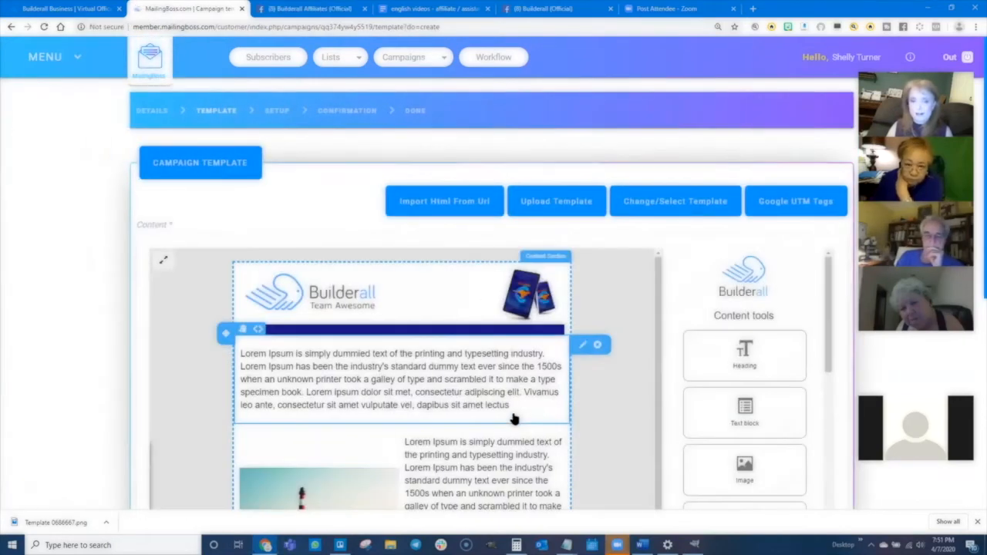
# Replace the opening paragraph with "I love builderall and I am so excited every day to get the chance to build amazing things with this platform.", several times.
pyautogui.scroll(-1, 511, 414)
pyautogui.tripleClick(396, 316)
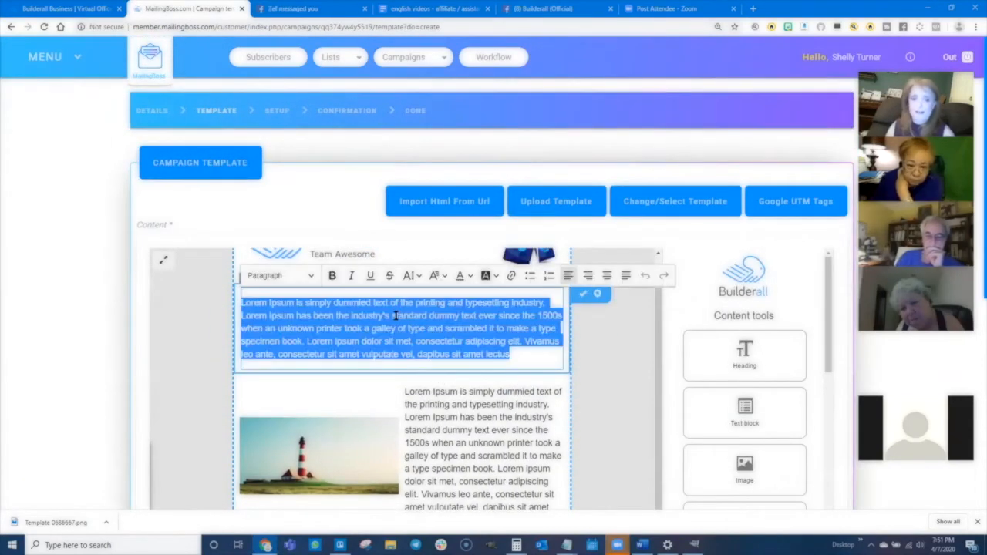
pyautogui.write('I love builderall and I am so excited every day to get the chance to build amazing things with this platform.')
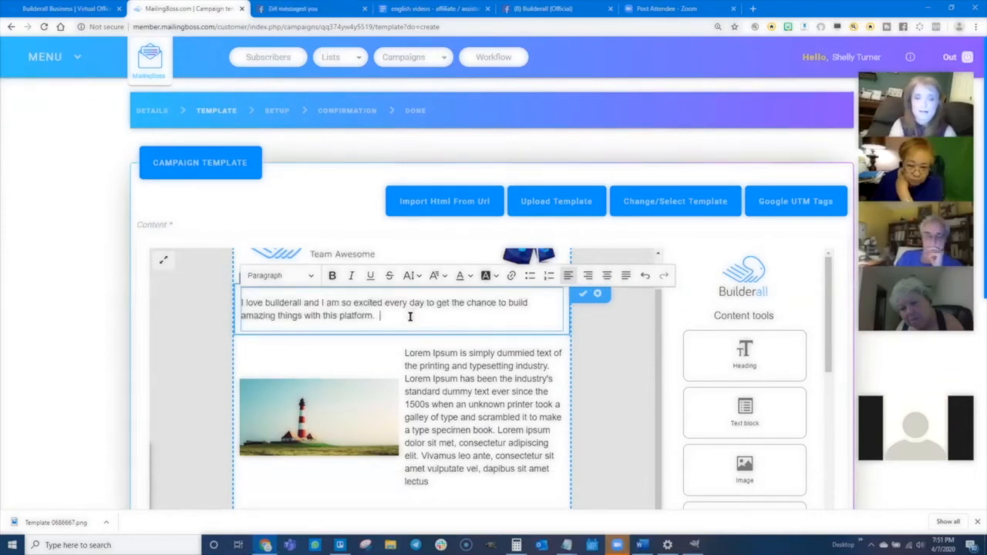
pyautogui.write('I love builderall and I am so excited every day to get the chance to build amazing things with this platform.')
pyautogui.write('I love builderall and I am so excited every day to get the chance to build amazing things with this platform.')
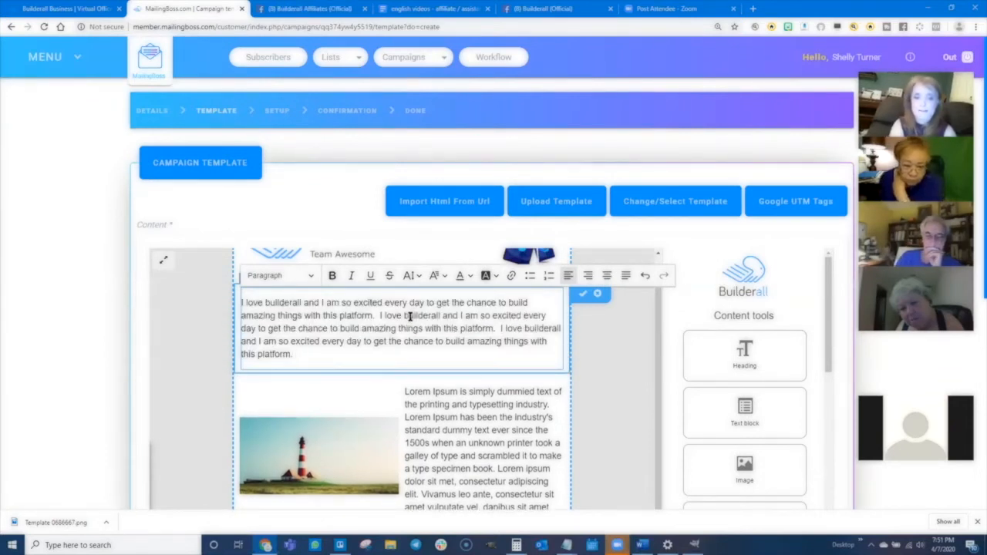
pyautogui.write('I love builderall and I am so excited every day to get the chance to build amazing things with this platform.')
pyautogui.write('I love builderall and I am so excited every day to get the chance to build amazing things with this platform.')
# Replace the placeholder text beside the upper lighthouse image with the "I love builderall" sentence, entered three times.
pyautogui.scroll(-2, 463, 318)
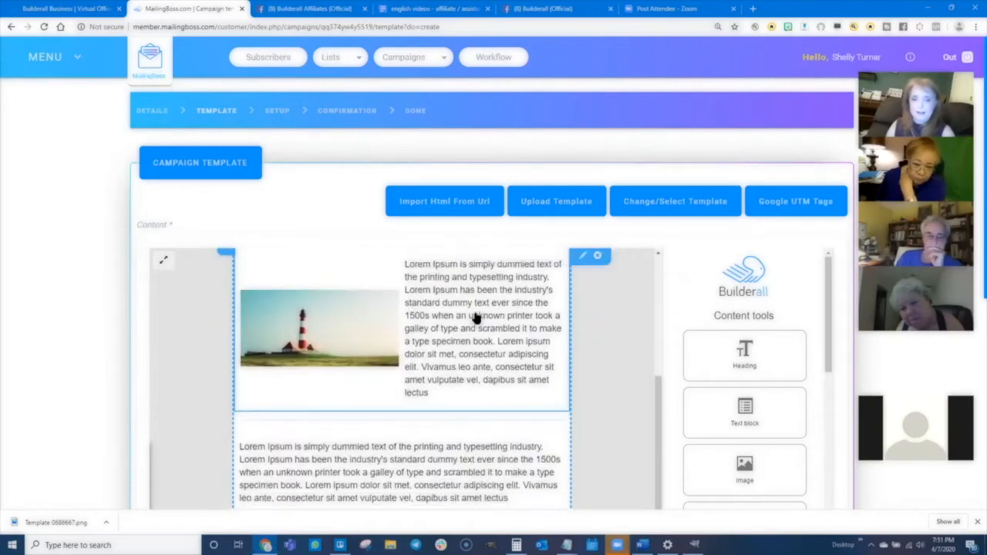
pyautogui.tripleClick(476, 316)
pyautogui.write('I love builderall and I am so excited every day to get the chance to build amazing things with this platform.')
pyautogui.write('I love builderall and I am so excited every day to get the chance to build amazing things with this platform.')
pyautogui.write('I love builderall and I am so excited every day to get the chance to build amazing things with this platform.')
# Replace the full-width placeholder paragraph between the two lighthouse images with the "I love builderall" sentence, entered three times.
pyautogui.scroll(-1, 443, 389)
pyautogui.tripleClick(401, 385)
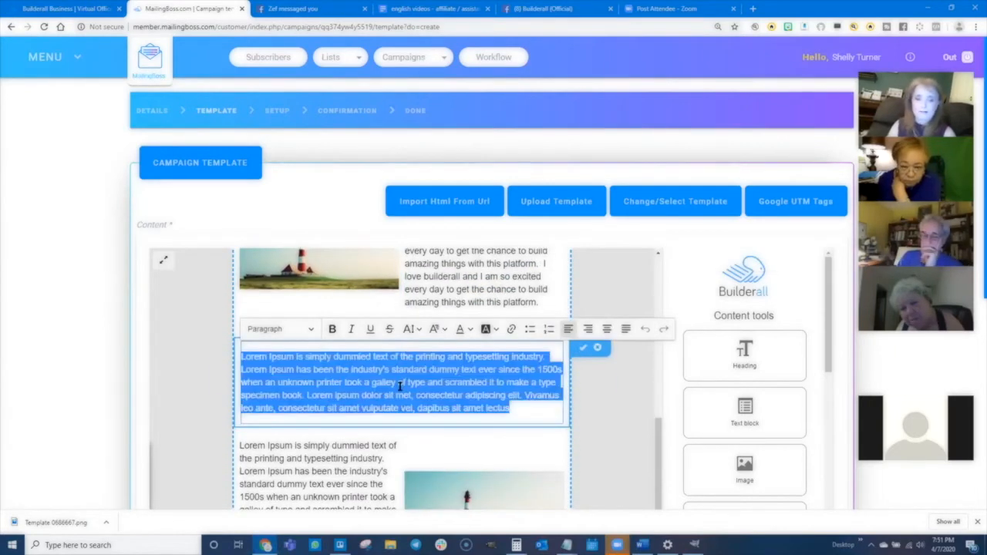
pyautogui.write('I love builderall and I am so excited every day to get the chance to build amazing things with this platform.')
pyautogui.write('I love builderall and I am so excited every day to get the chance to build amazing things with this platform.')
pyautogui.write('I love builderall and I am so excited every day to get the chance to build amazing things with this platform.')
# Replace the placeholder text beside the lower lighthouse image with the "I love builderall" sentence, entered twice.
pyautogui.scroll(-1, 308, 413)
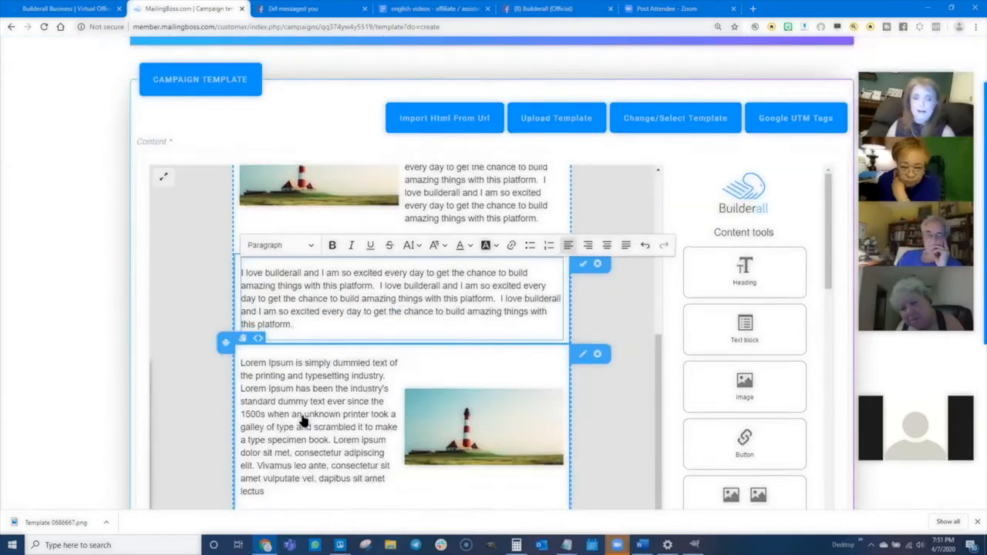
pyautogui.scroll(-1, 308, 412)
pyautogui.click(308, 379)
pyautogui.doubleClick(307, 366)
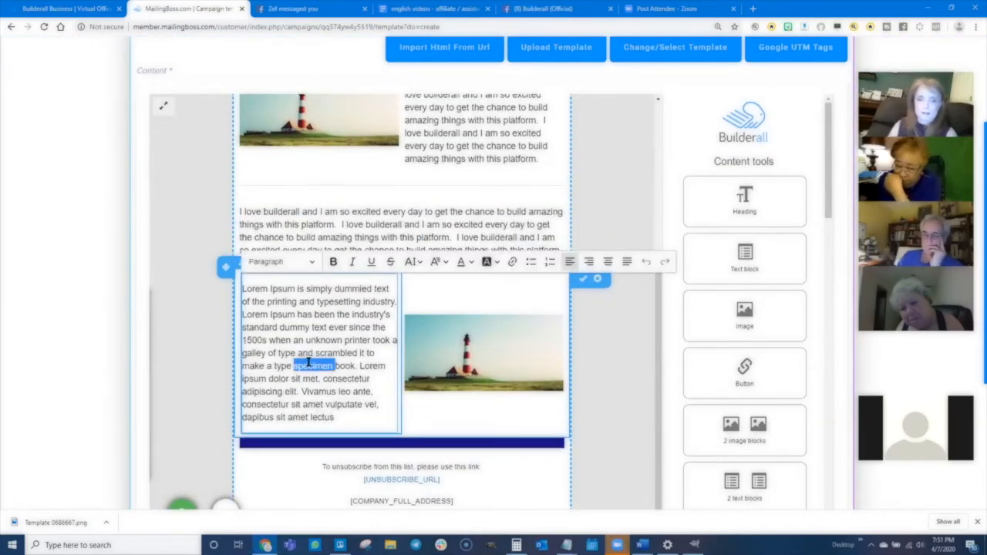
pyautogui.tripleClick(307, 362)
pyautogui.write('I love builderall and I am so excited every day to get the chance to build amazing things with this platform.')
pyautogui.write('I love builderall and I am so excited every day to get the chance to build amazing things with this platform.')
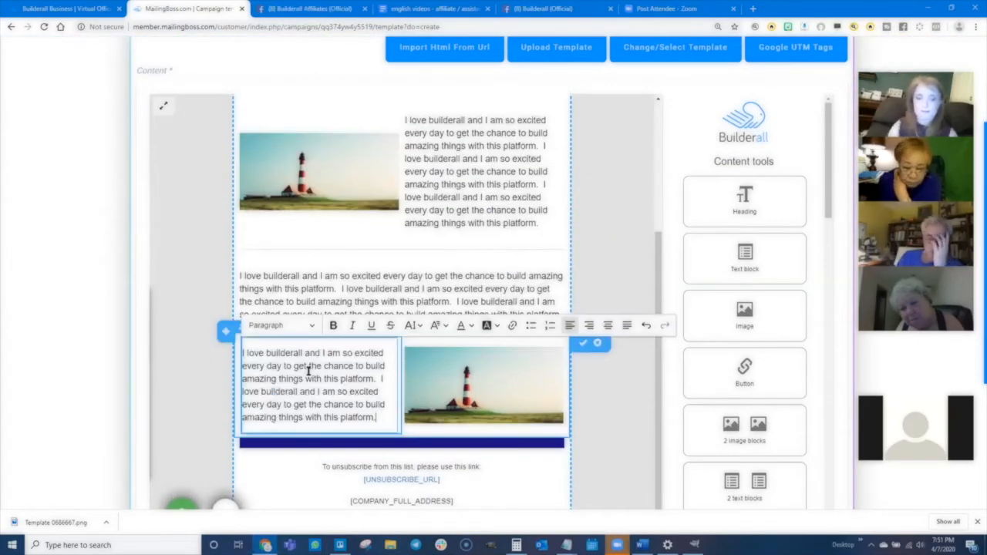
# Save the second sequence email's template and its campaign setup with the subject "Welcome to Email #2".
pyautogui.scroll(-3, 249, 341)
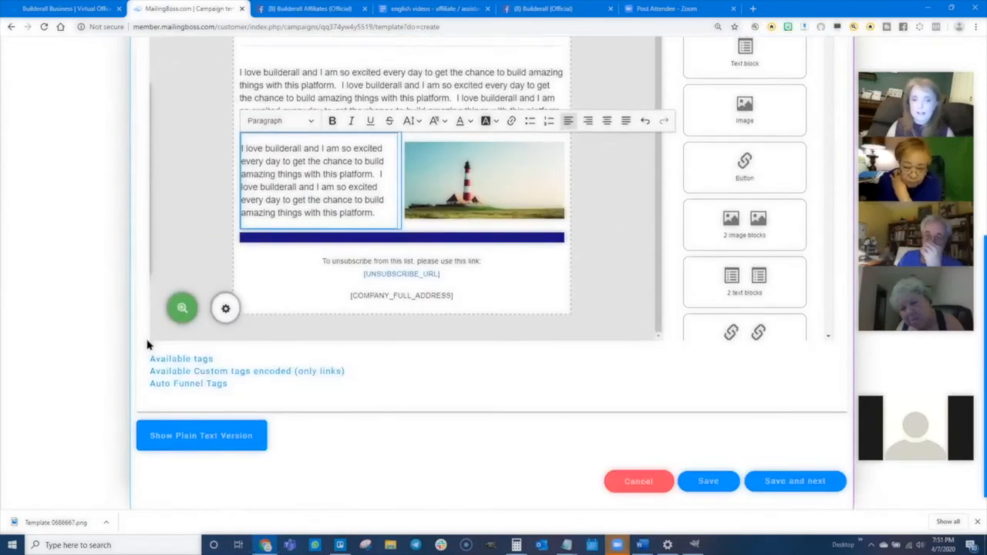
pyautogui.click(798, 460)
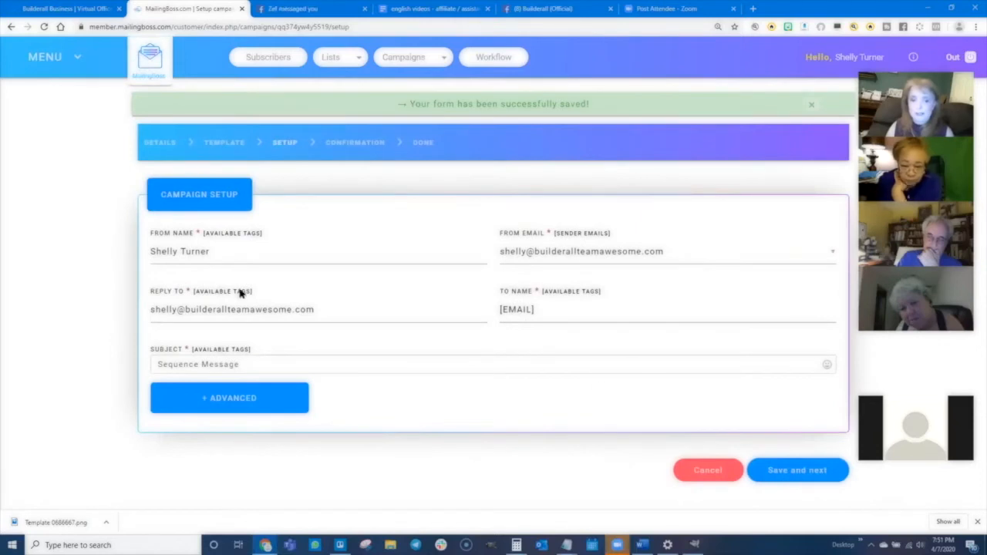
pyautogui.click(216, 363)
pyautogui.moveTo(264, 363); pyautogui.dragTo(166, 368)
pyautogui.write('Welcome to Em')
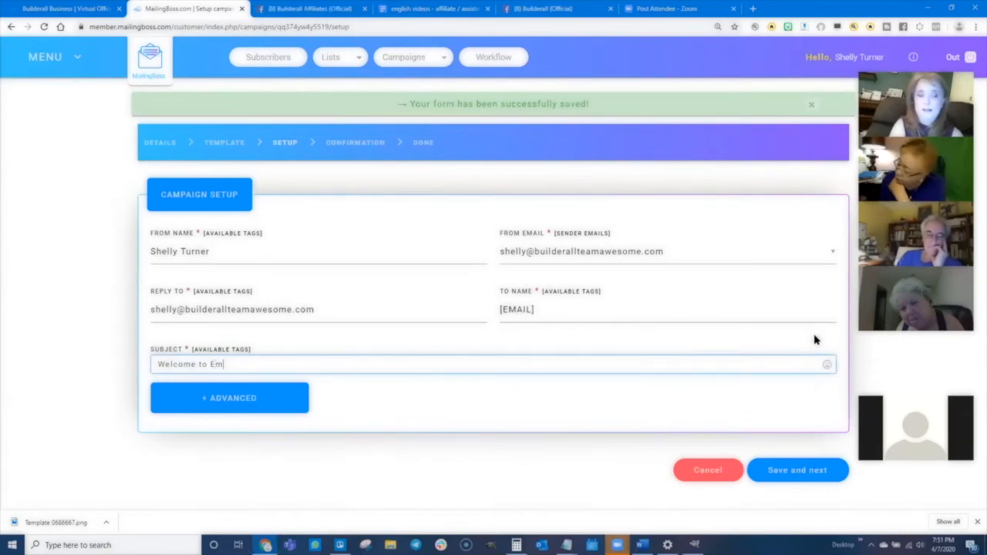
pyautogui.write('ail #2')
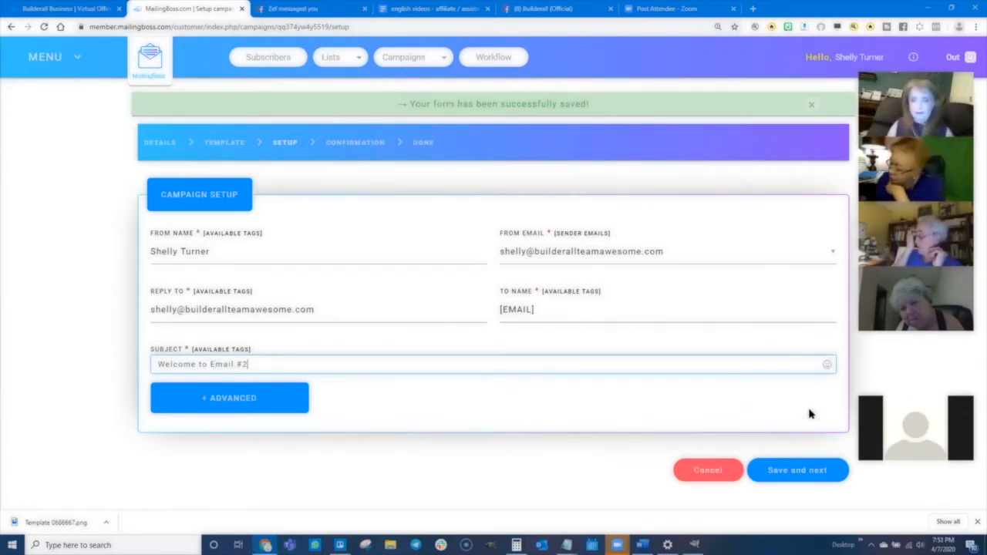
pyautogui.click(797, 470)
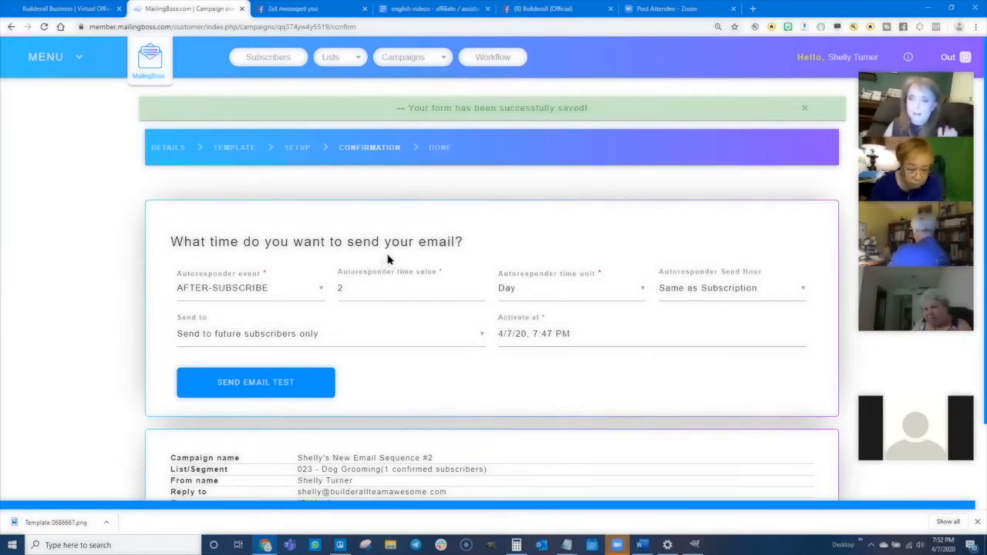
# Schedule the second sequence email for 1 day after subscribing with a send hour of 8:00 AM, and save and activate it.
pyautogui.doubleClick(338, 287)
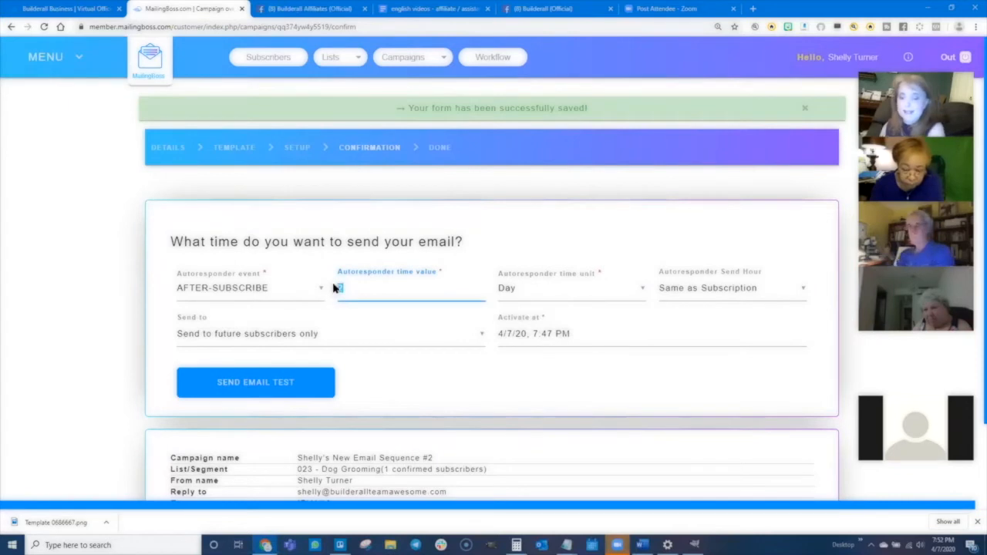
pyautogui.write('1')
pyautogui.click(540, 377)
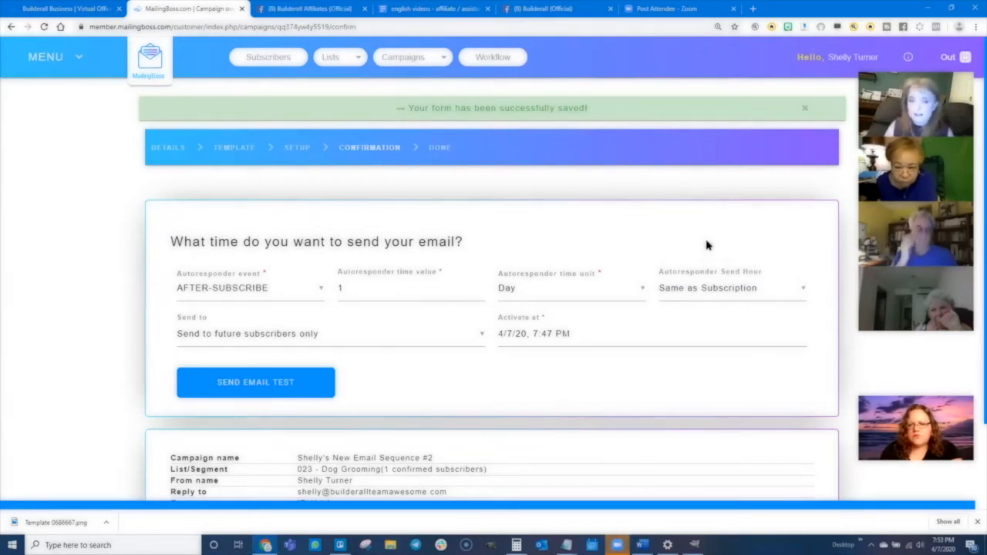
pyautogui.click(696, 288)
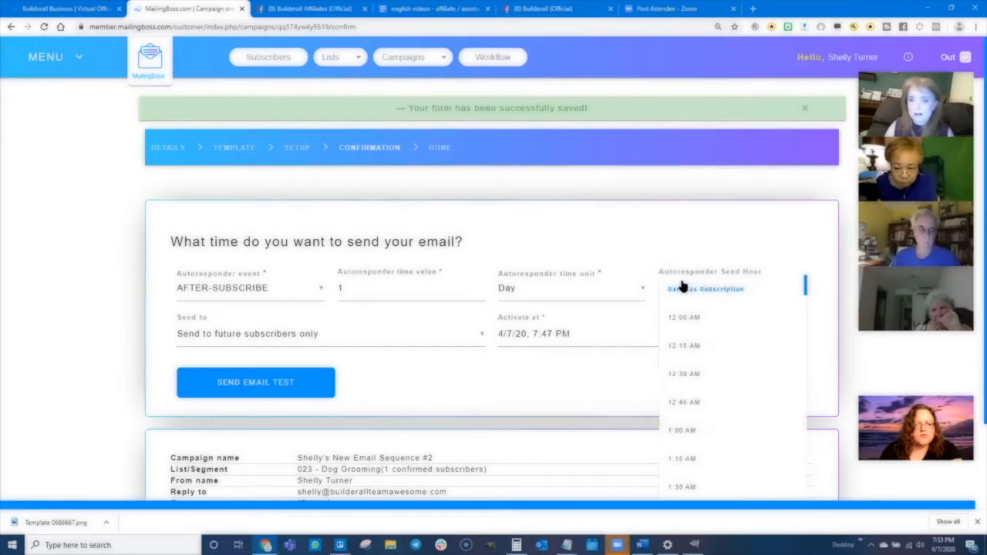
pyautogui.scroll(-8, 694, 386)
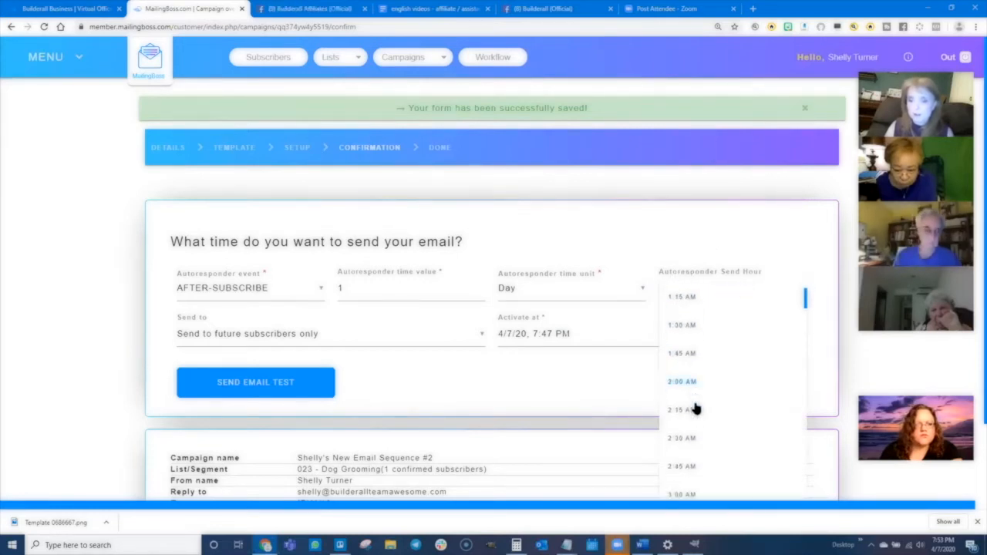
pyautogui.scroll(-5, 703, 418)
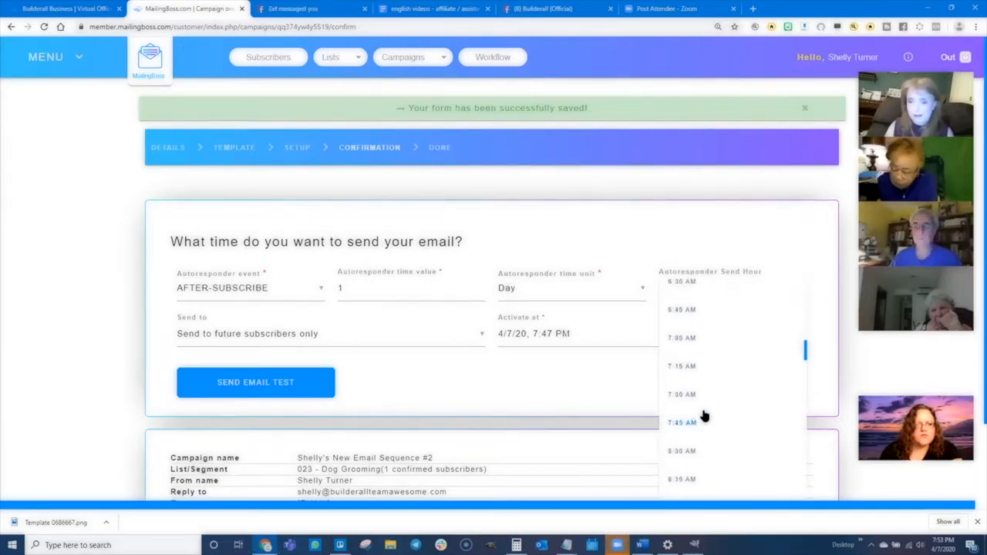
pyautogui.click(683, 421)
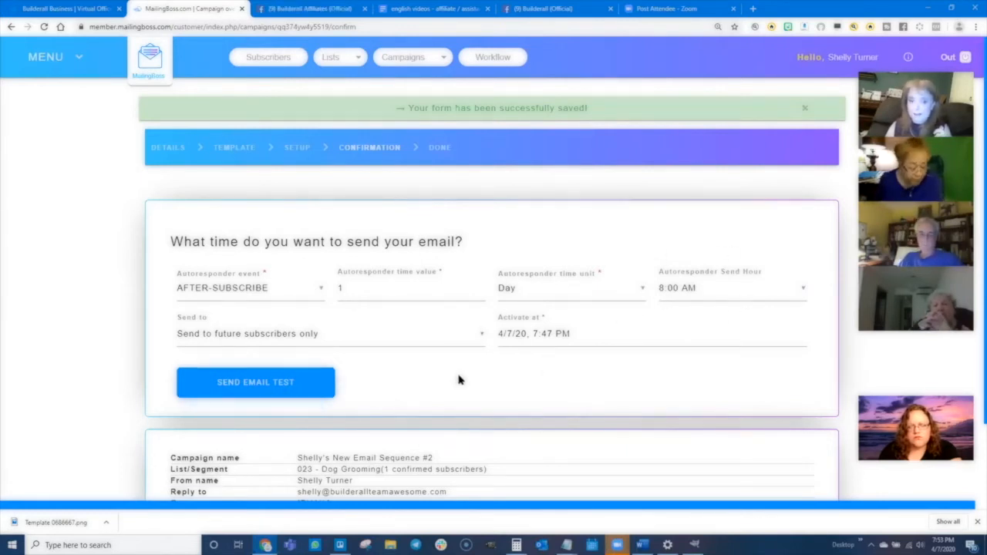
pyautogui.scroll(-1, 457, 380)
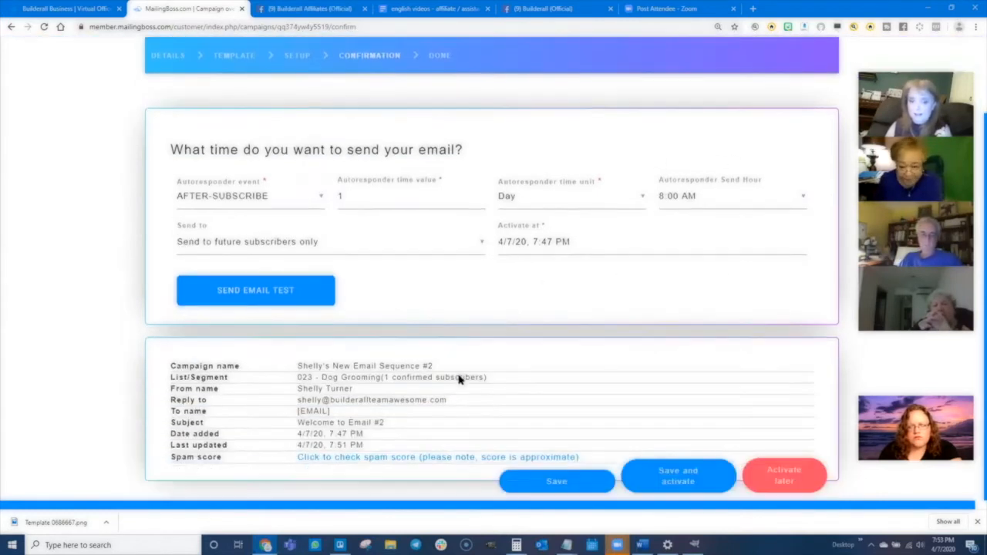
pyautogui.click(675, 481)
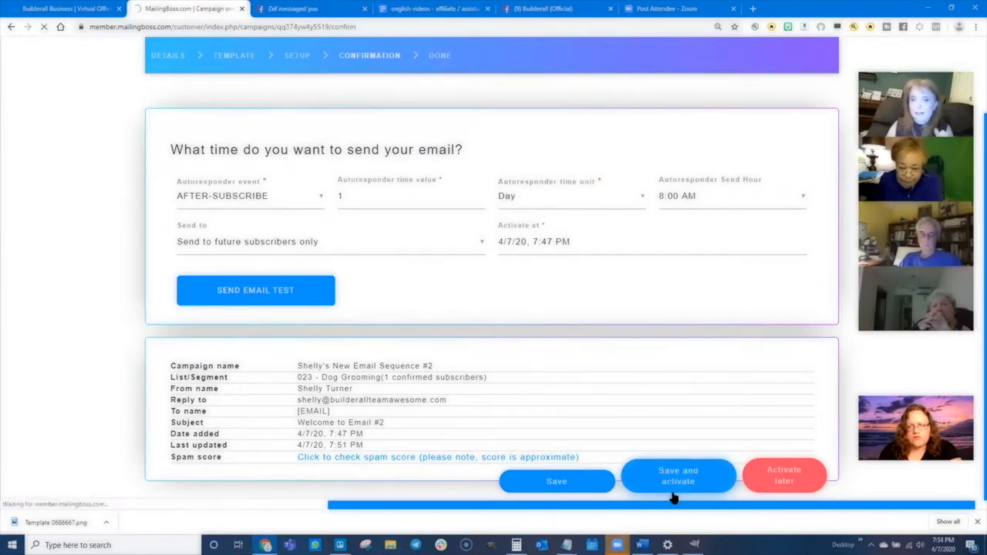